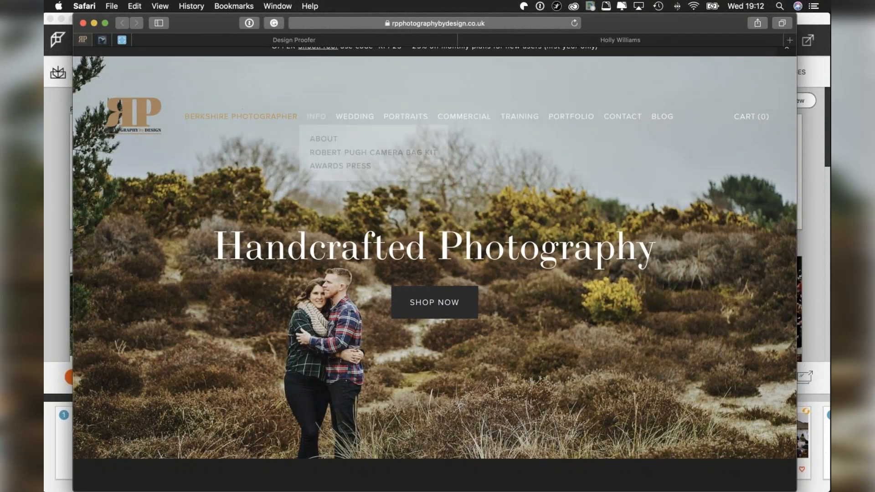
Browse the website's training shop, open the Three-Day Wedding Photography Bonanza workshop and read its details.
mouse_move(523, 119)
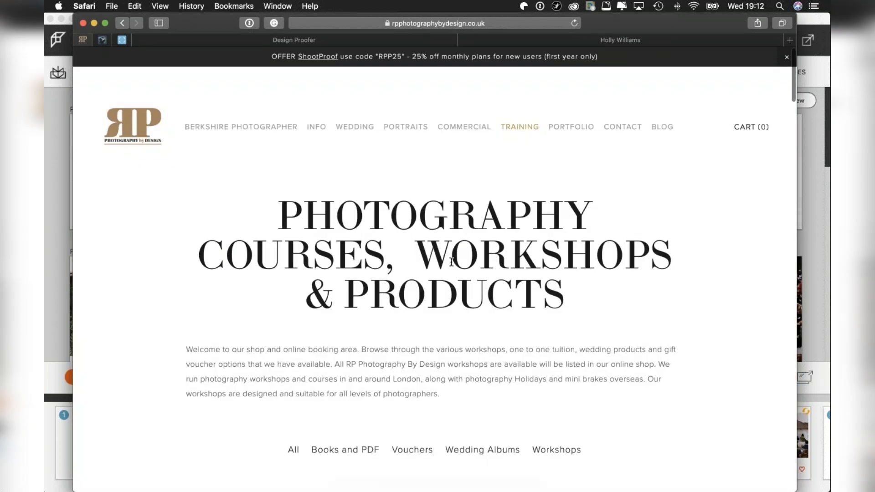
scroll(457, 266, down, 7)
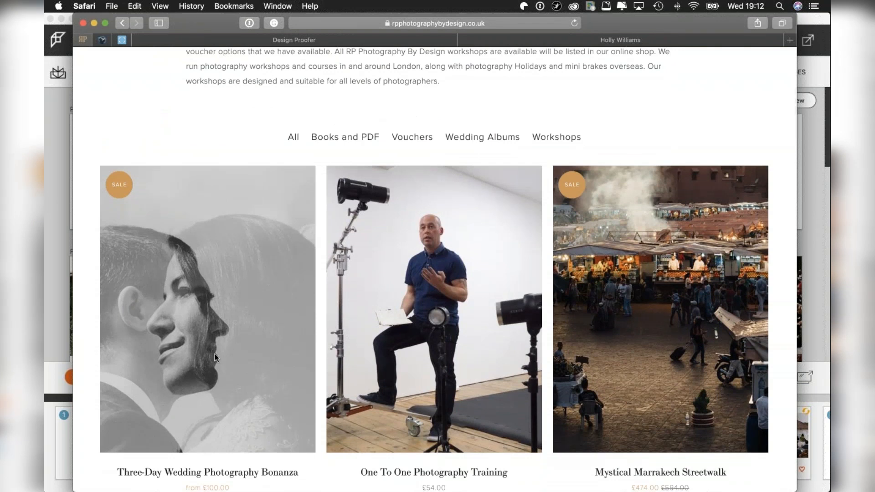
click(211, 351)
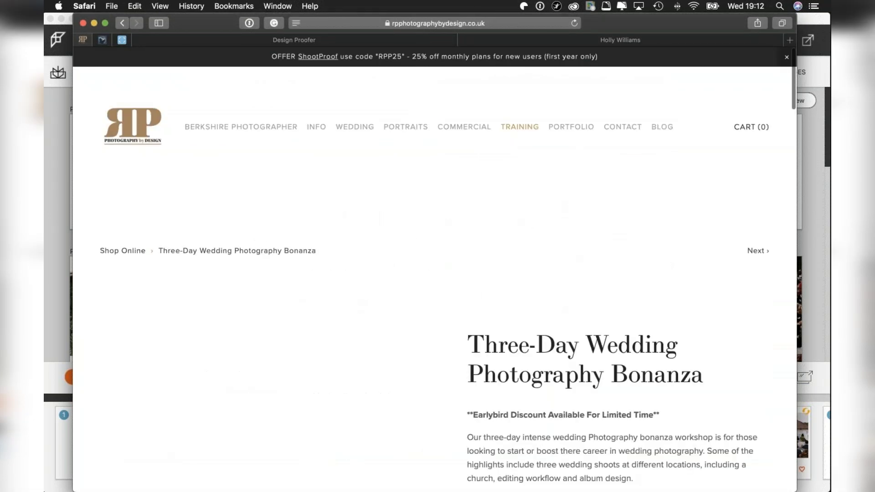
scroll(435, 273, down, 2)
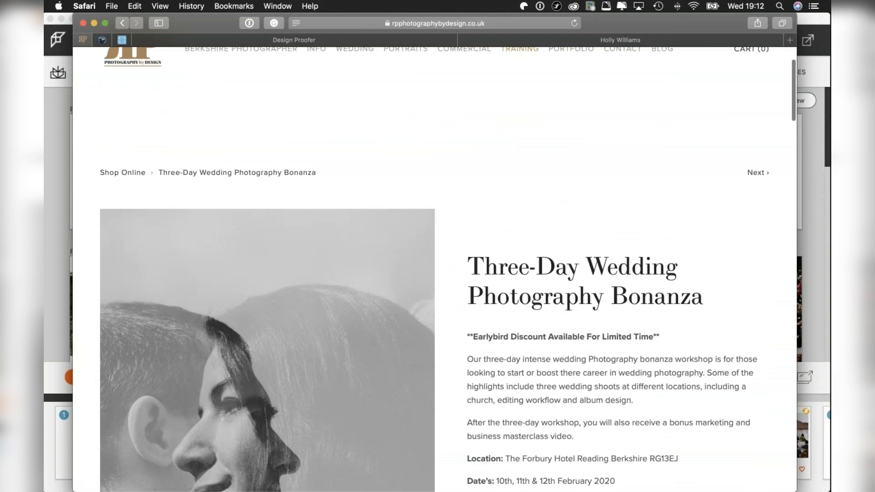
scroll(434, 273, down, 6)
scroll(435, 273, up, 2)
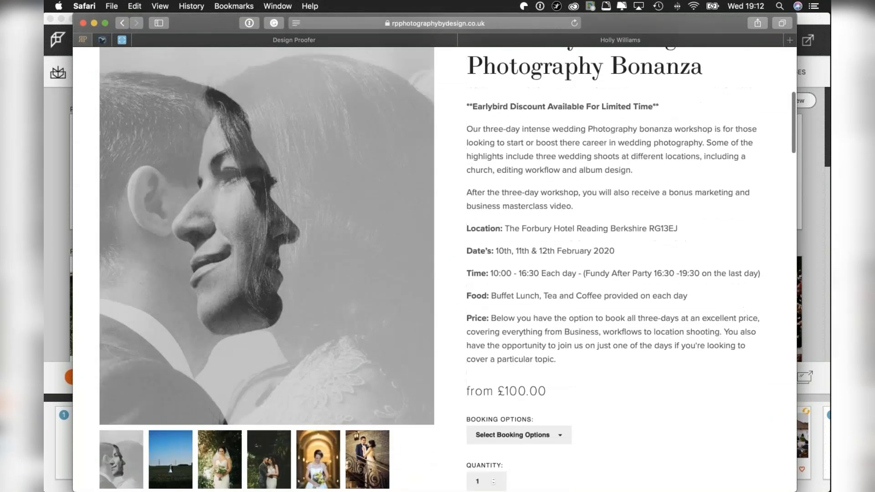
scroll(513, 337, up, 4)
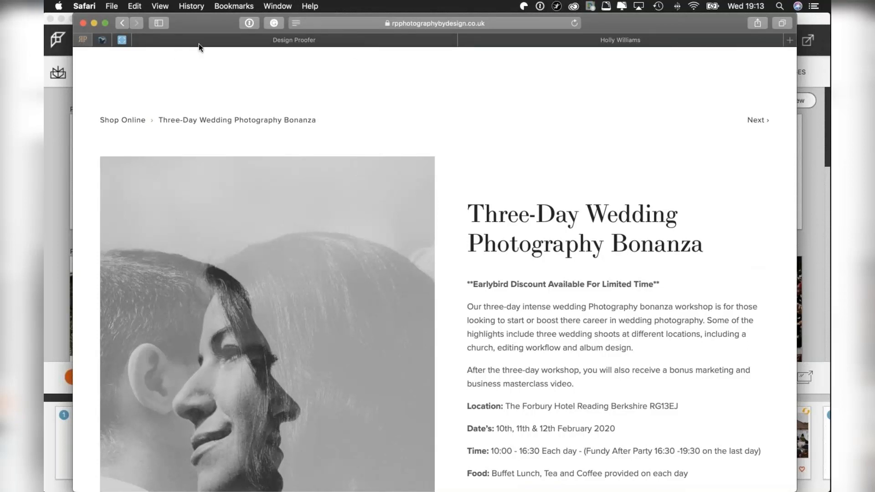
Leave the workshop page, minimise the browser window and switch to Fundy Designer.
click(123, 22)
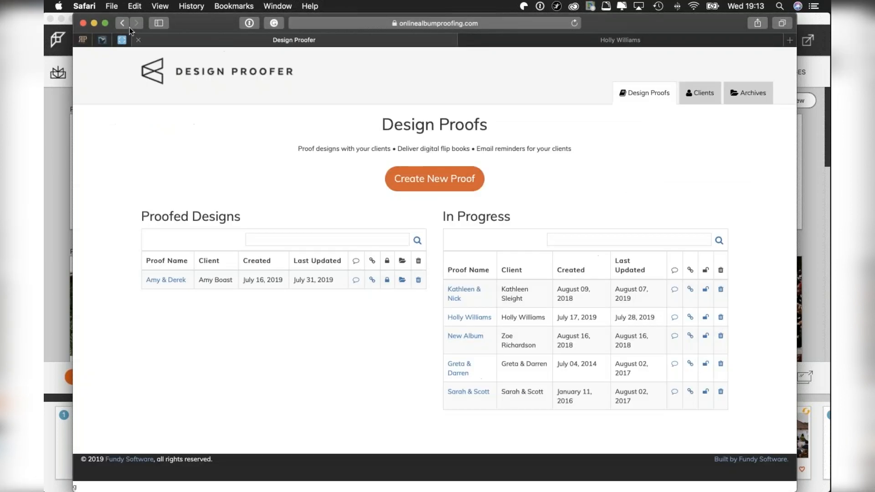
click(93, 22)
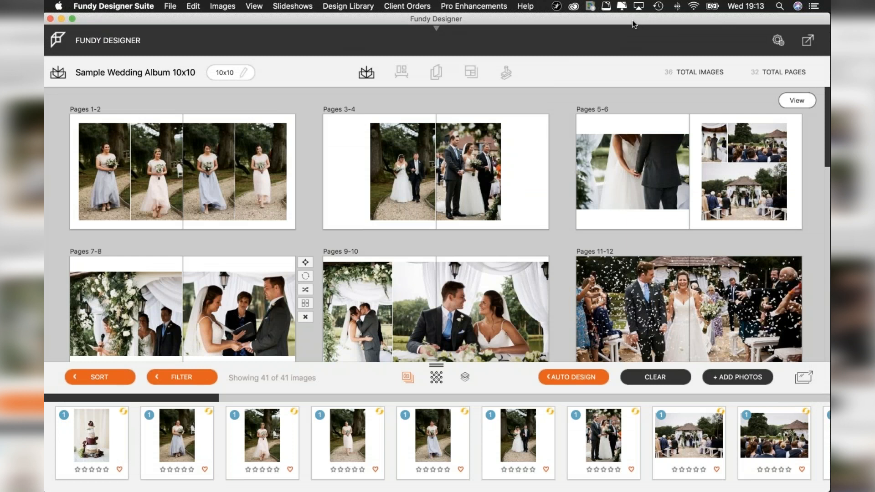
mouse_move(580, 132)
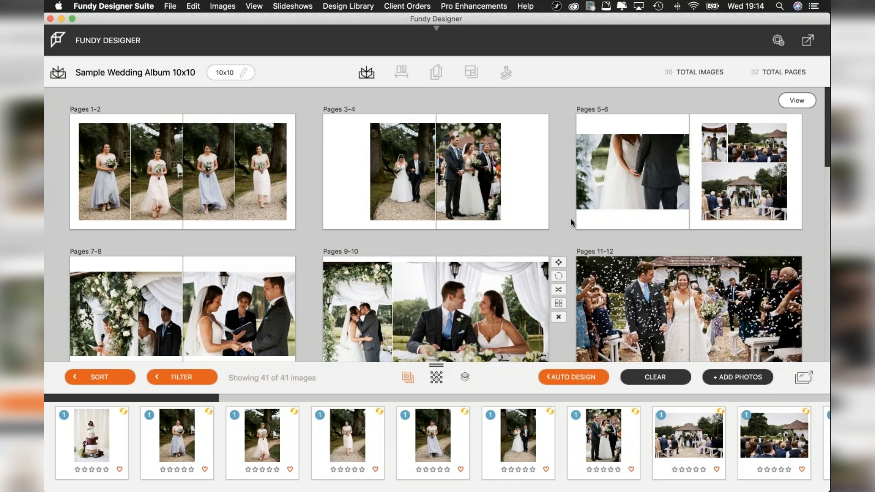
Duplicate the album Sample Wedding Album 10x10 FD and open the copy.
click(367, 74)
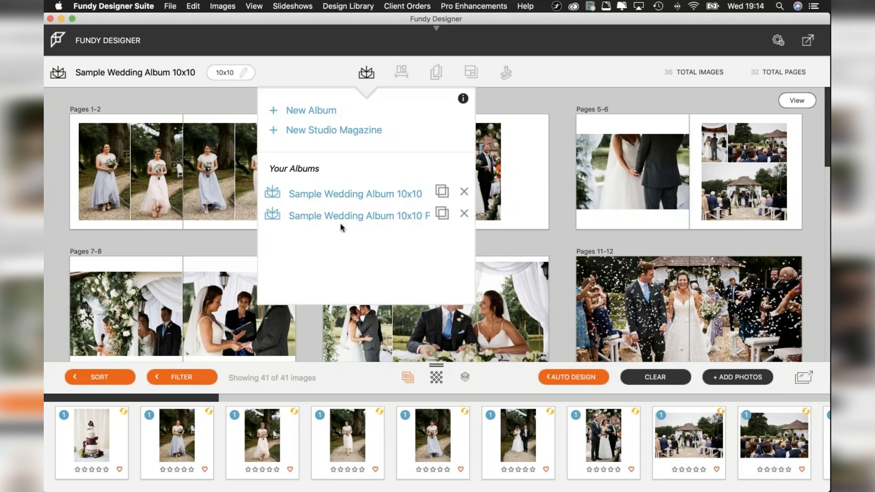
click(441, 214)
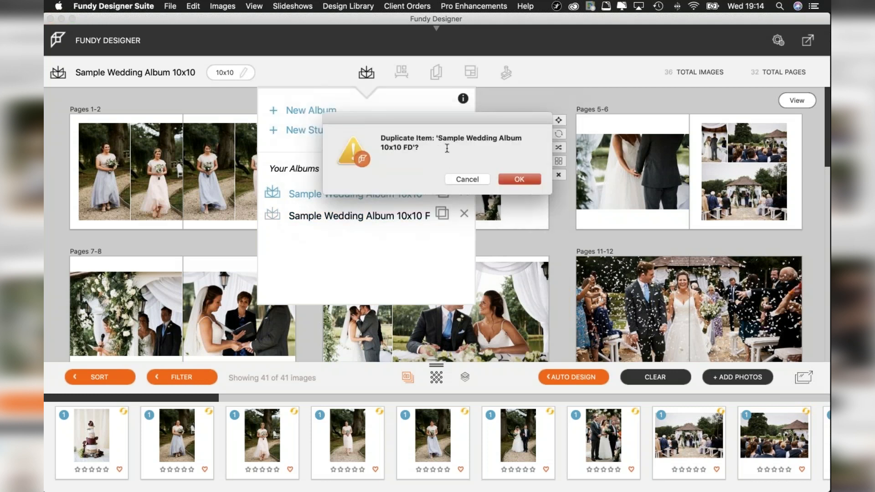
click(520, 179)
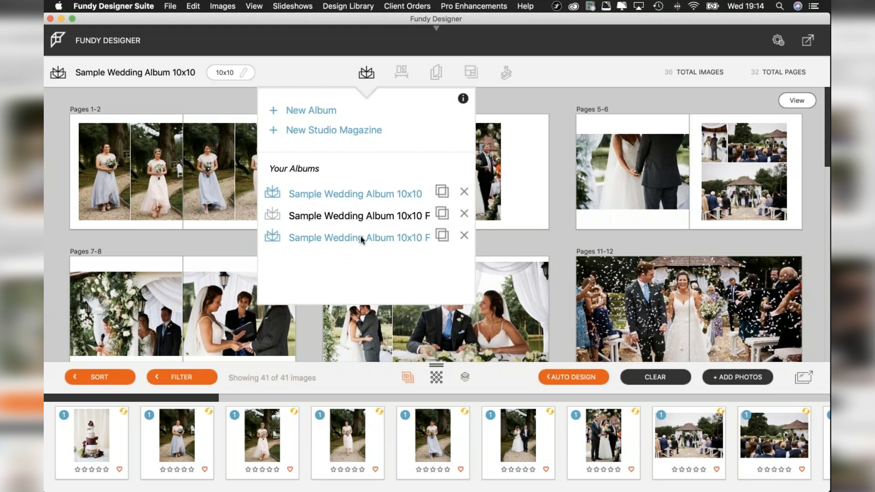
click(407, 236)
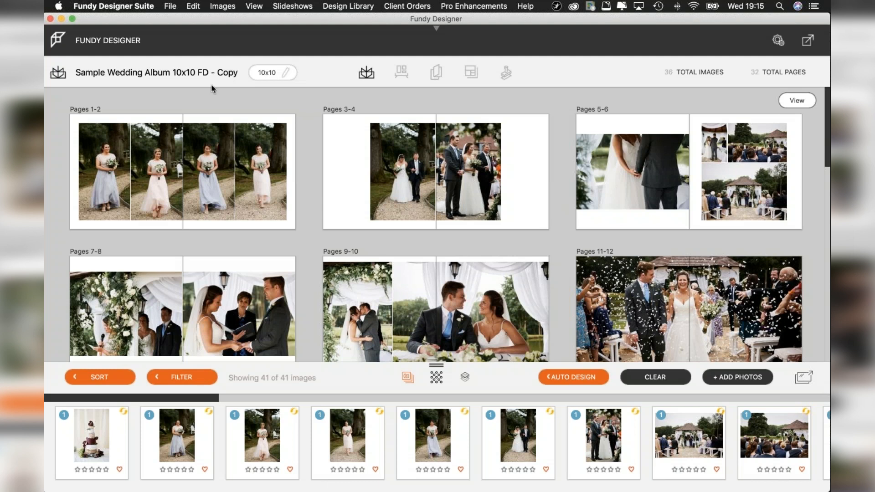
Open the album copy's options and look through the print companies, with and without the favourites filter.
click(269, 73)
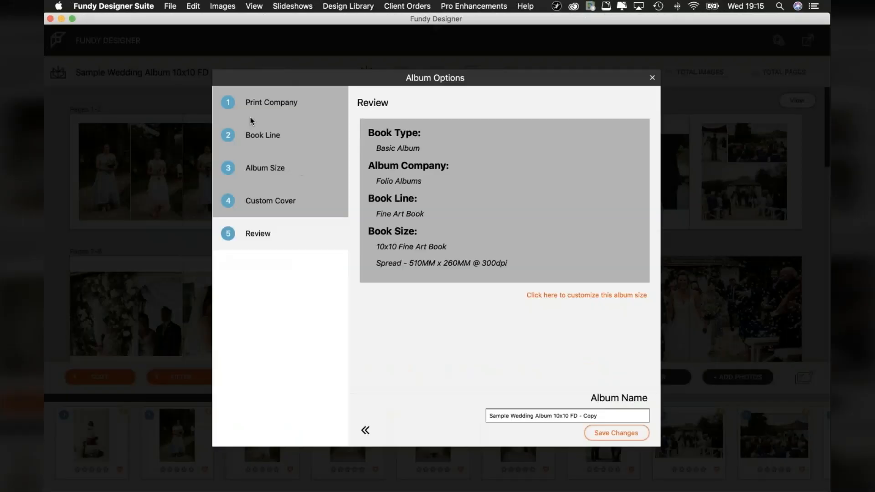
click(277, 103)
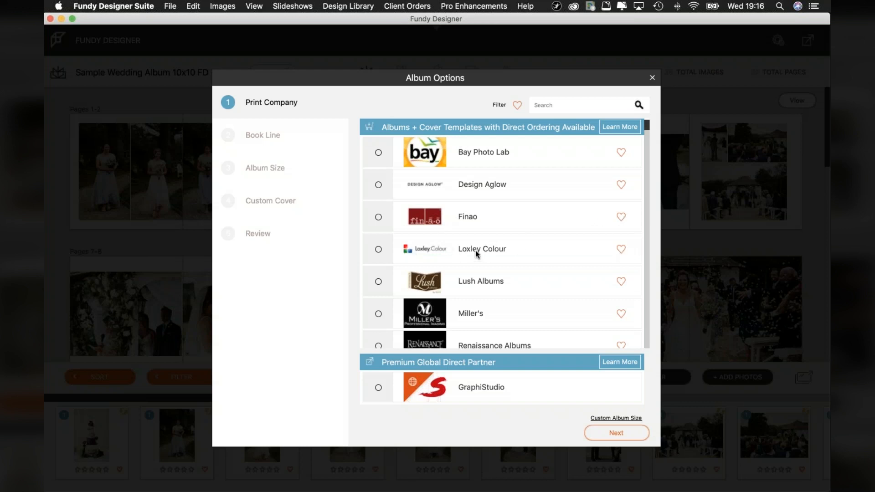
scroll(489, 253, down, 2)
scroll(488, 252, up, 2)
click(516, 105)
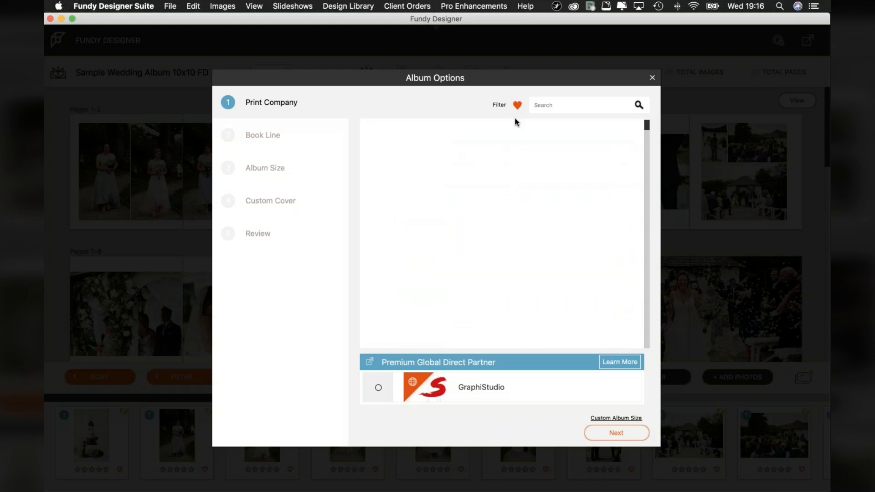
click(516, 105)
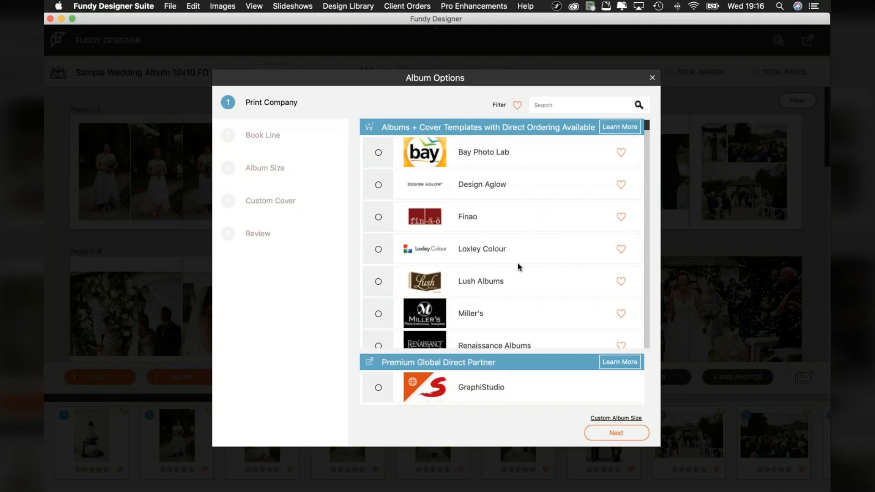
scroll(518, 266, down, 10)
scroll(518, 266, up, 10)
click(615, 433)
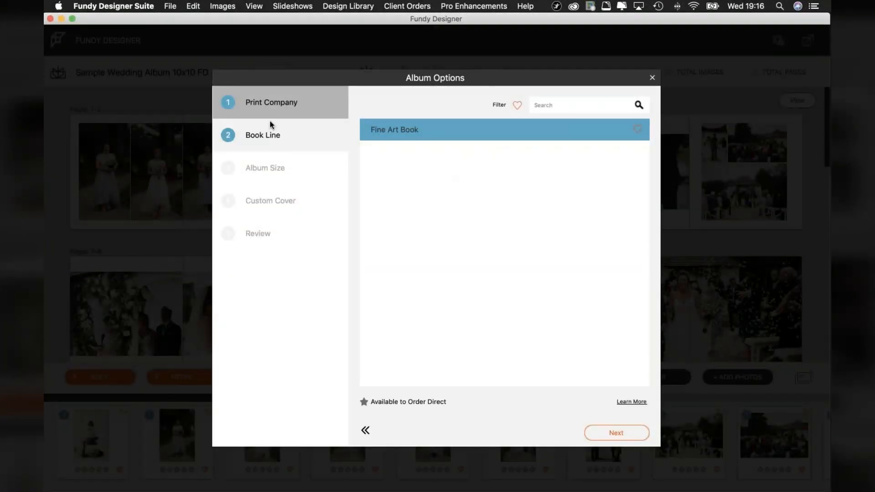
click(272, 102)
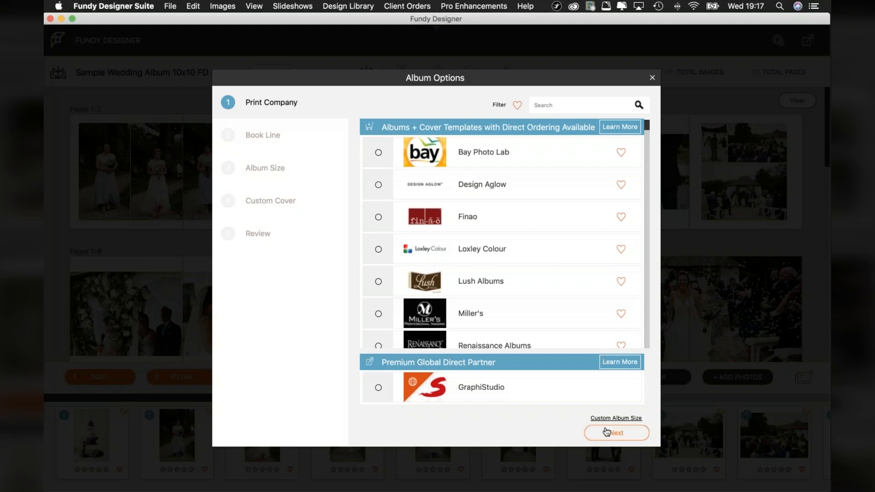
Keep the current print company, the Fine Art Book line and the 10x10 Fine Art Book size, proceeding to the cover options.
mouse_move(46, 396)
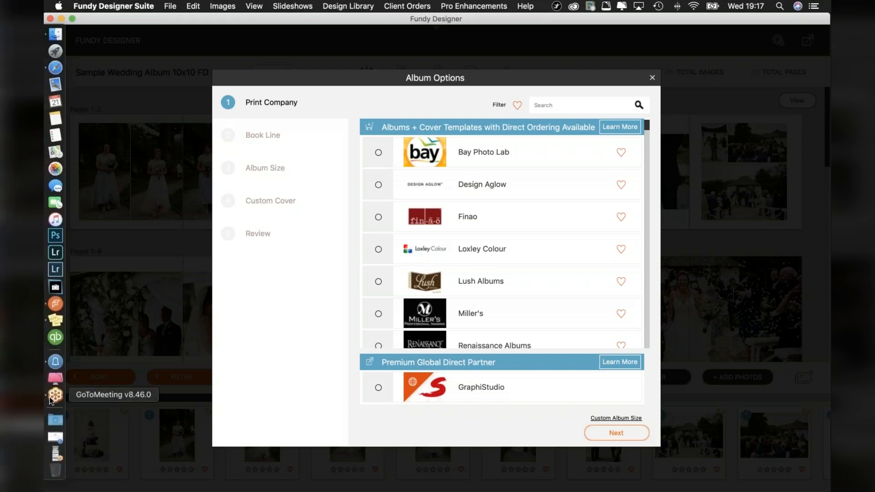
click(628, 436)
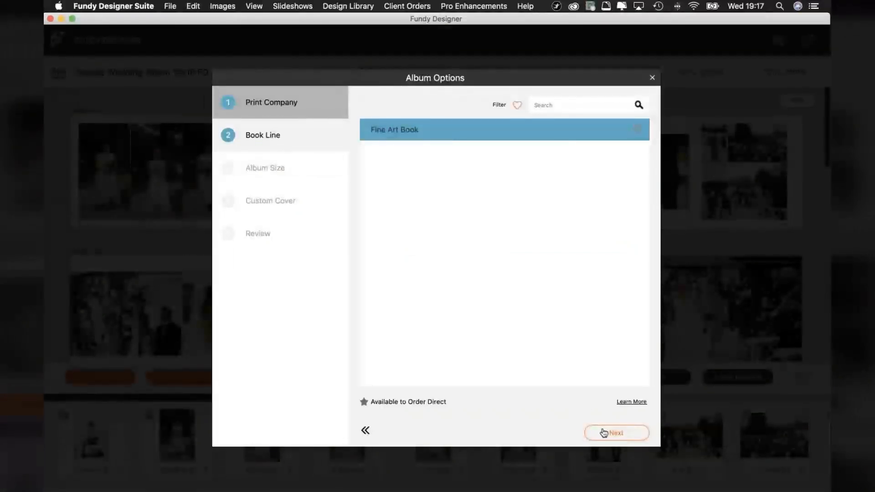
click(616, 436)
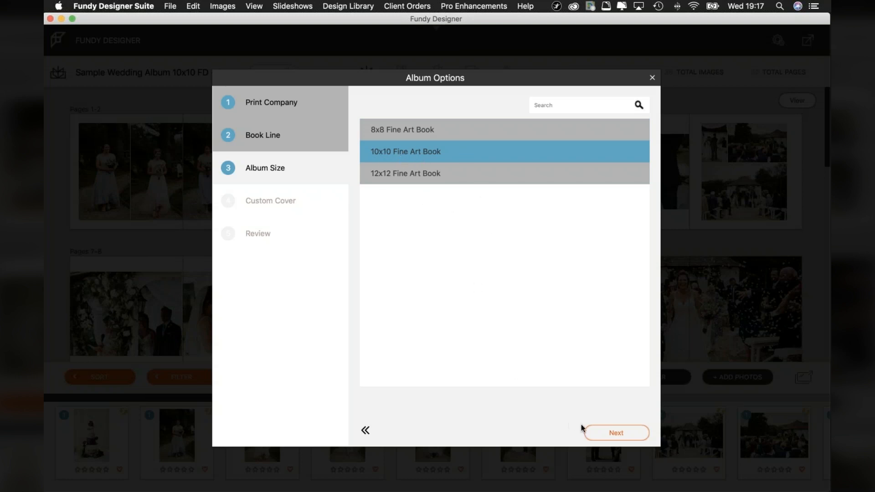
click(619, 433)
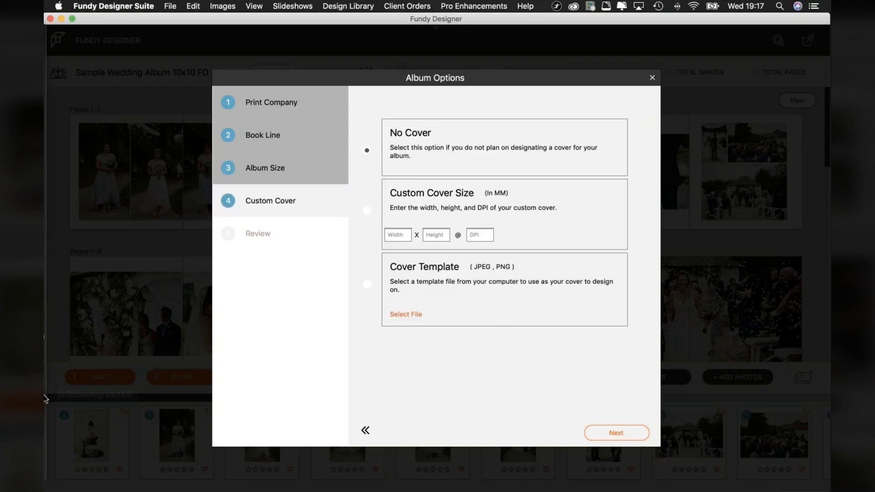
click(54, 395)
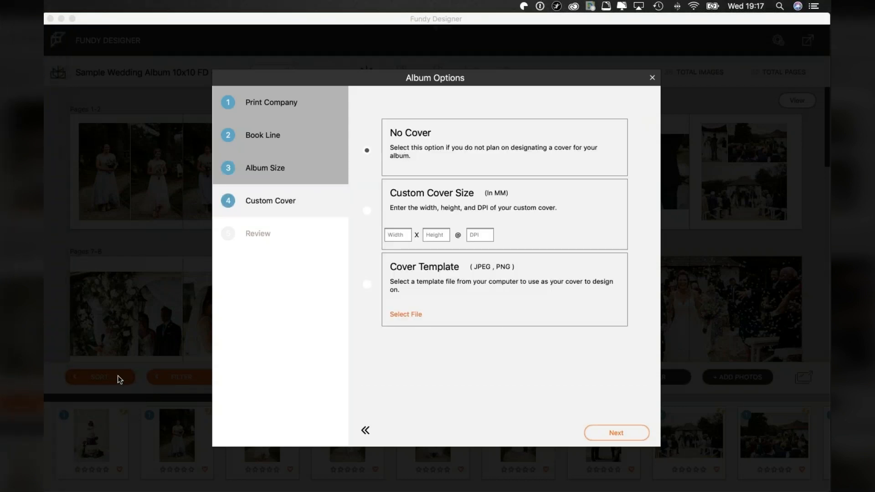
mouse_move(47, 400)
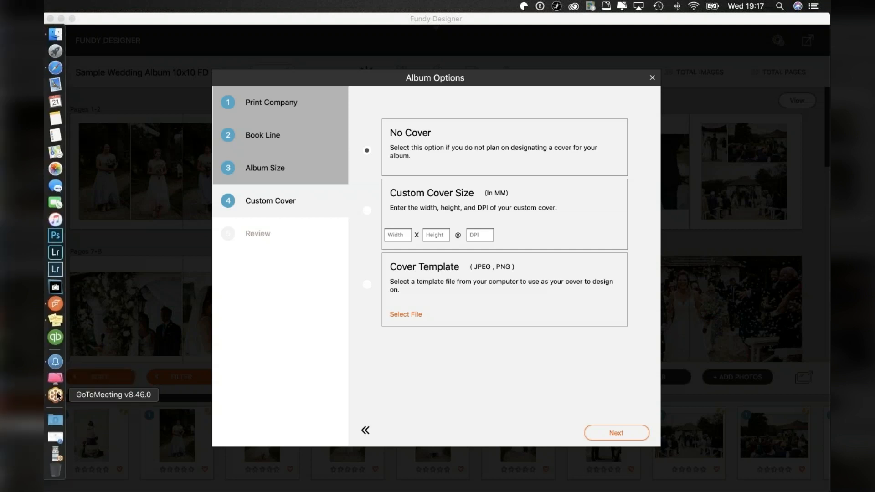
click(56, 395)
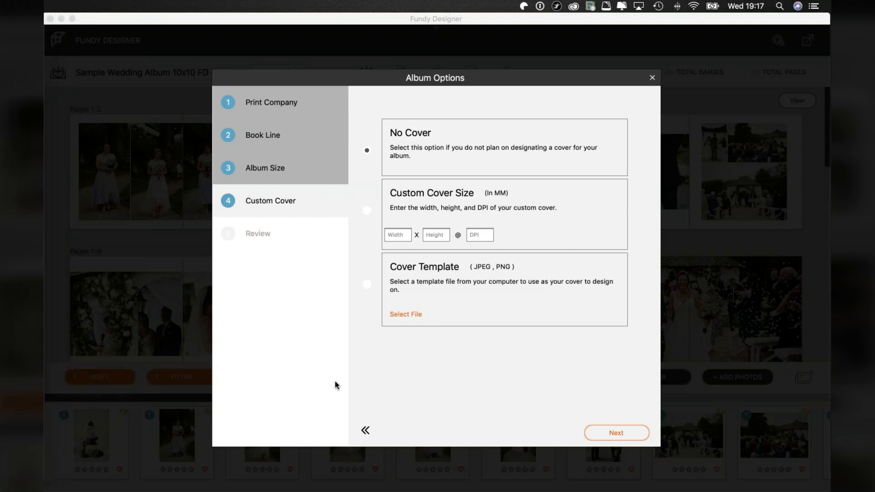
click(494, 375)
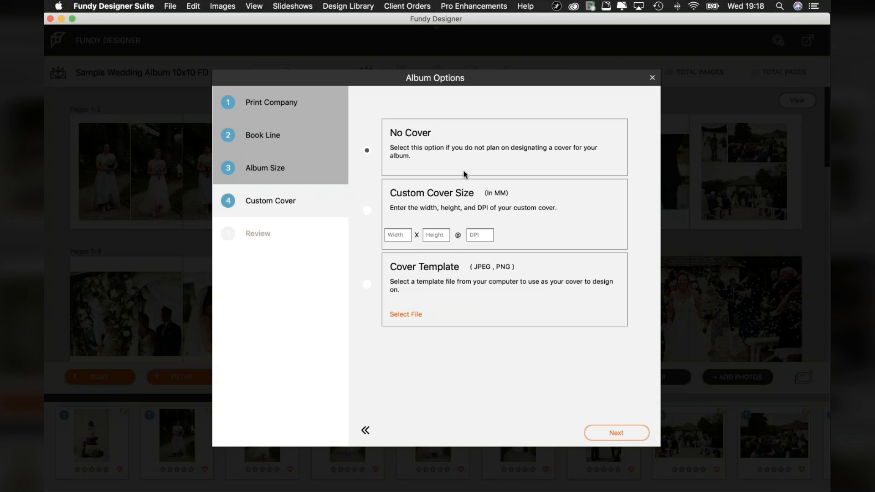
Keep the No Cover option, rename the album copy as Sample Wedding Album 10x10 FD - Proof2 and save the changes.
click(620, 435)
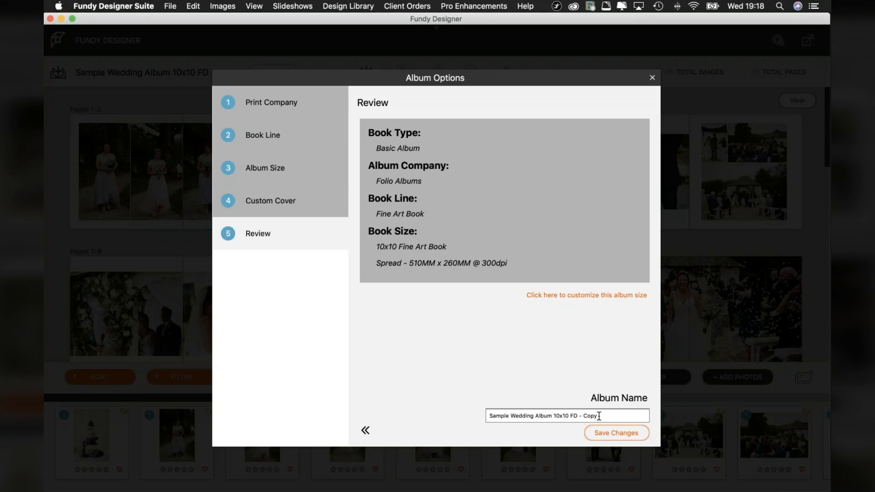
key(BackSpace)
key(BackSpace)
key(BackSpace)
text(Proof2)
click(616, 433)
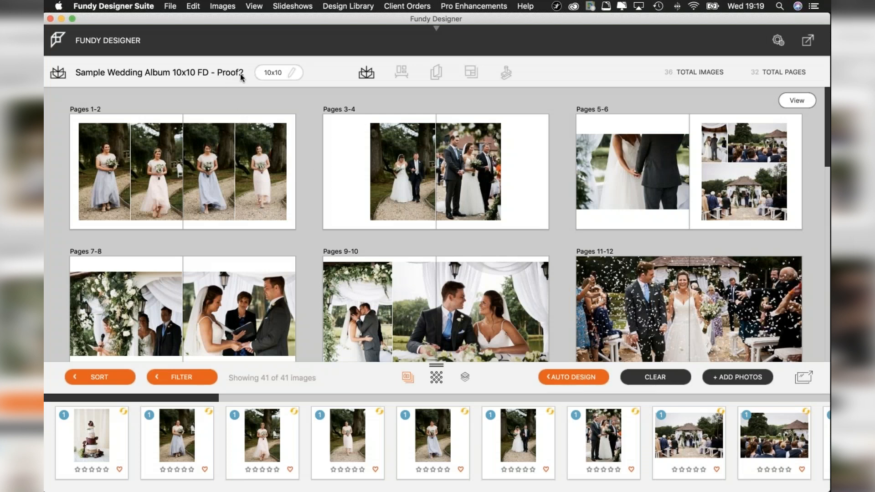
Check the list of albums and look through the Proof2 album's spreads down to pages 31-32.
click(370, 76)
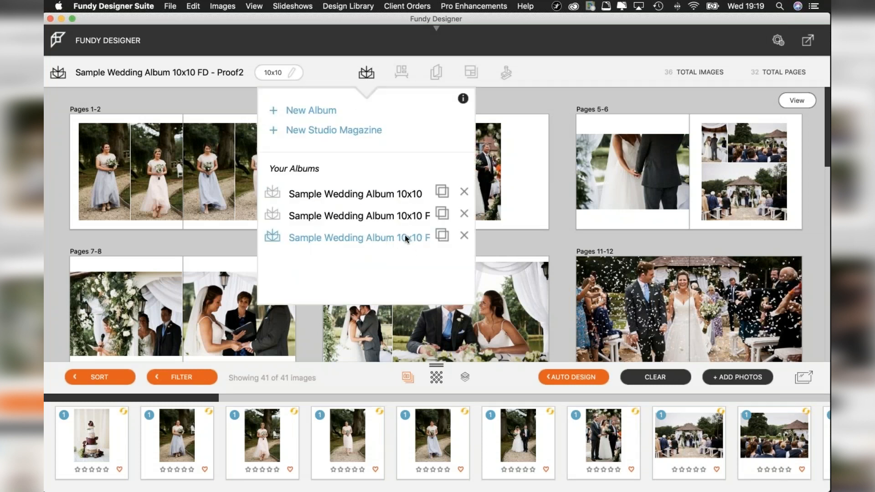
click(560, 75)
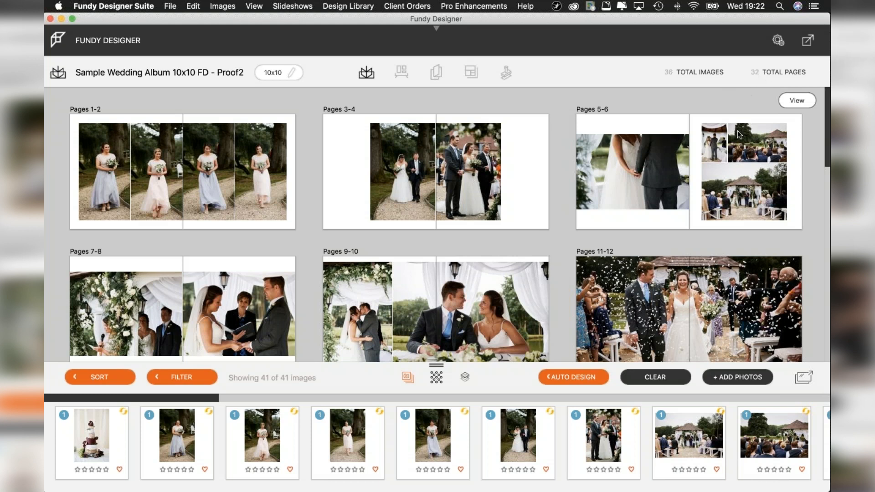
mouse_move(738, 132)
scroll(559, 255, down, 2)
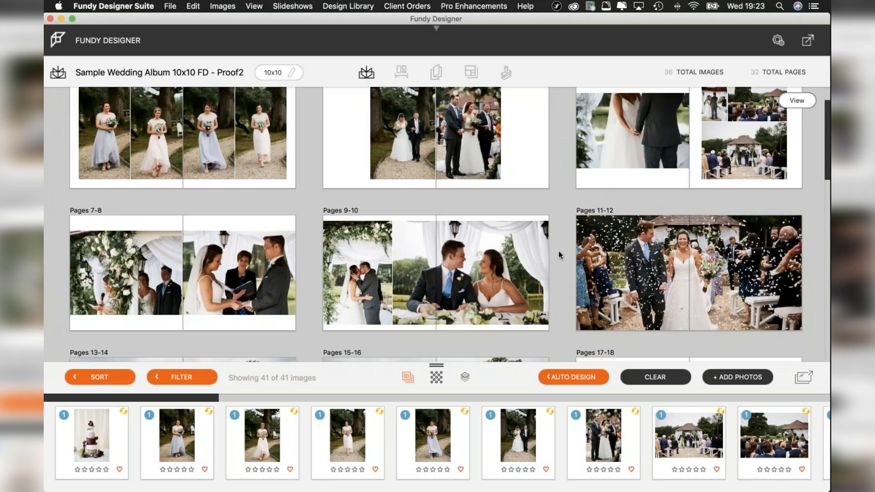
scroll(559, 255, down, 8)
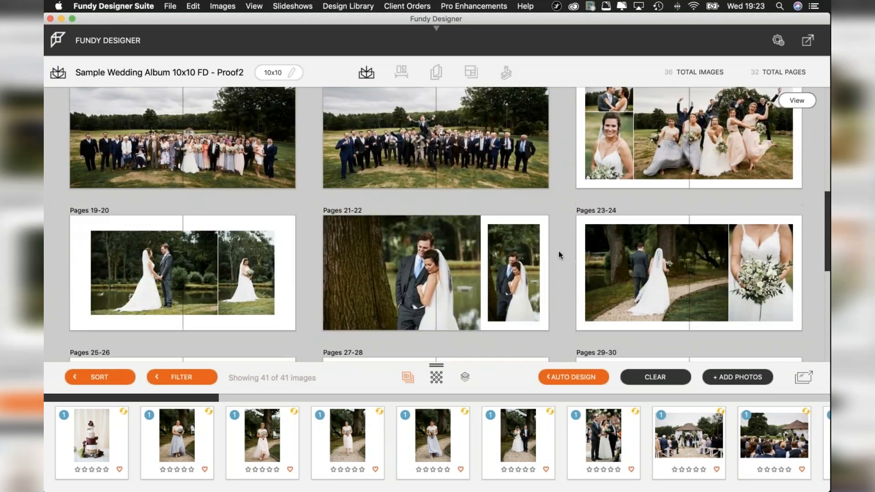
scroll(560, 255, down, 3)
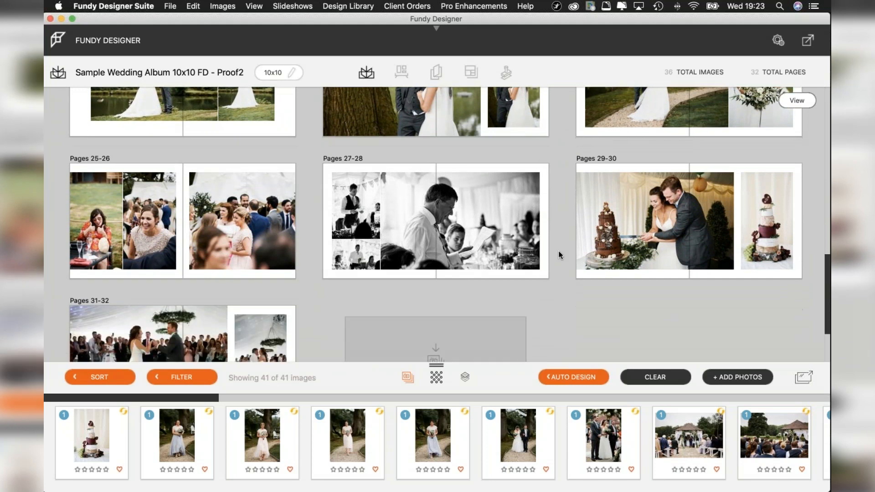
scroll(564, 246, up, 2)
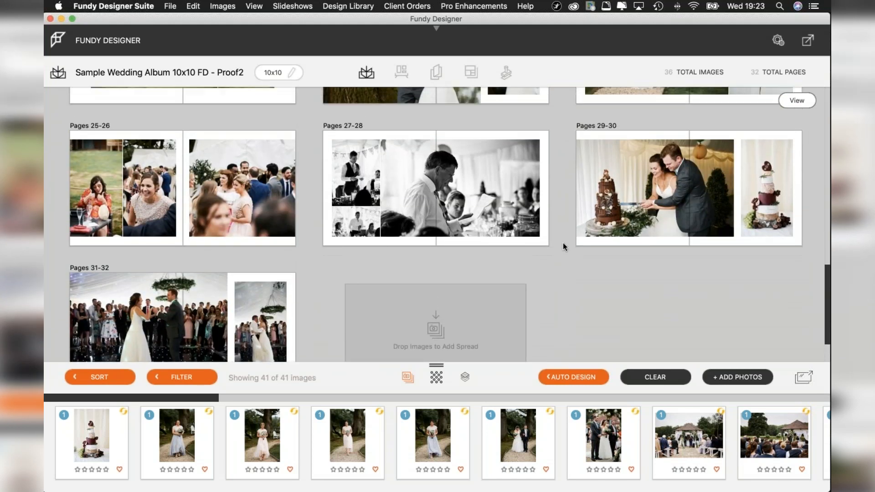
Return to the start of the Proof2 album and examine the spread layouts from pages 1-2 through pages 17-18.
mouse_move(559, 231)
scroll(563, 231, up, 10)
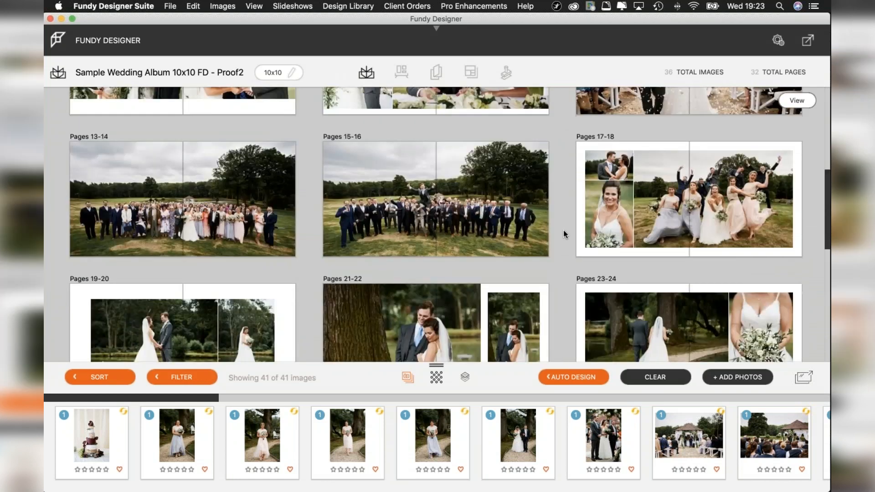
scroll(525, 196, up, 1)
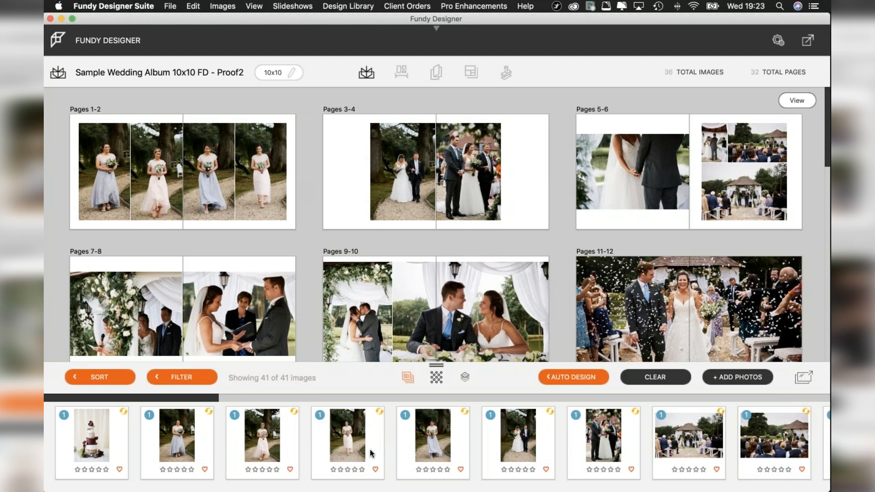
mouse_move(212, 194)
mouse_move(444, 203)
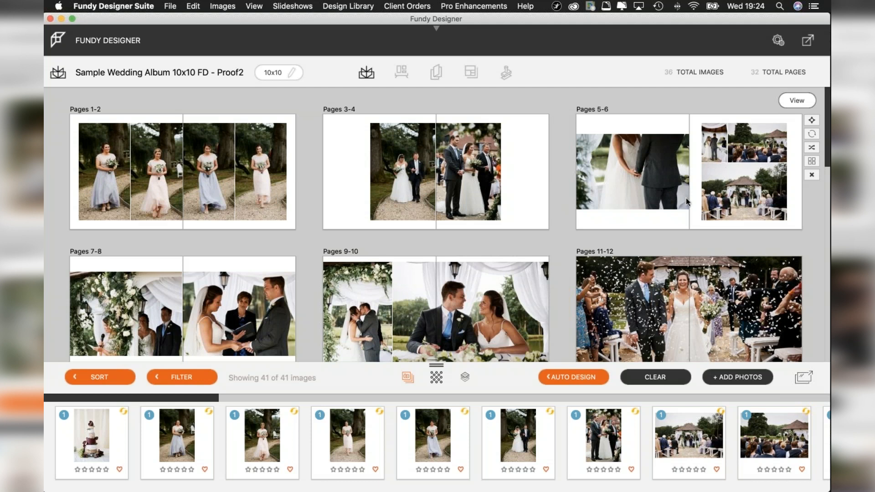
scroll(321, 289, down, 1)
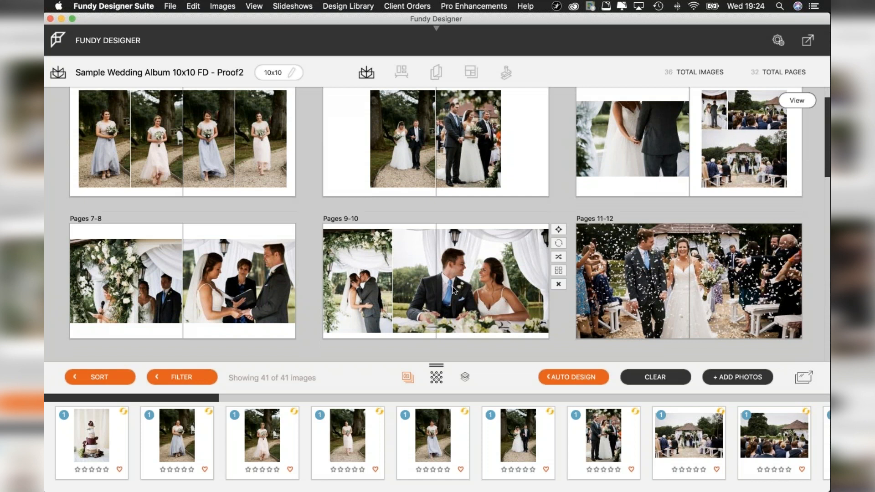
scroll(453, 286, down, 3)
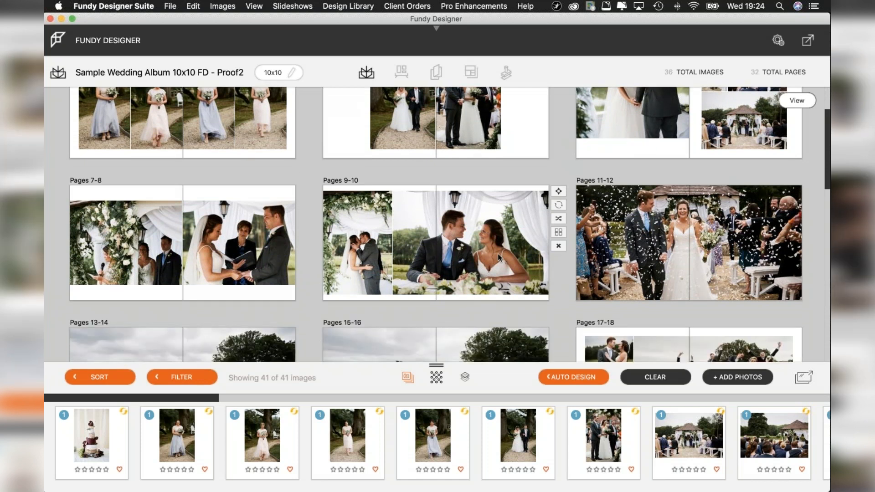
scroll(498, 253, down, 2)
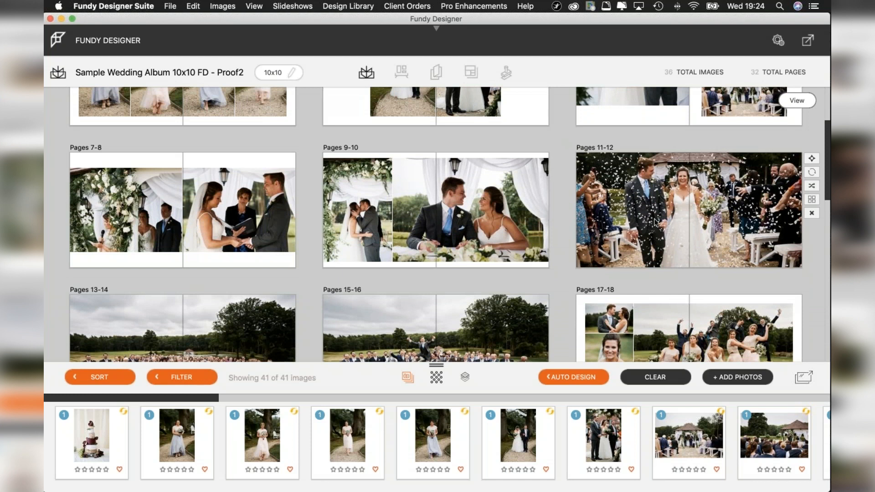
scroll(680, 208, down, 5)
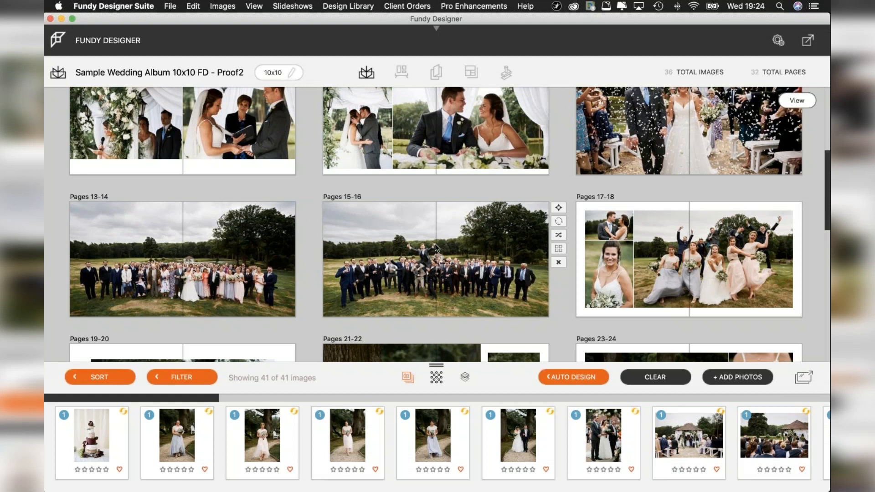
scroll(494, 243, down, 1)
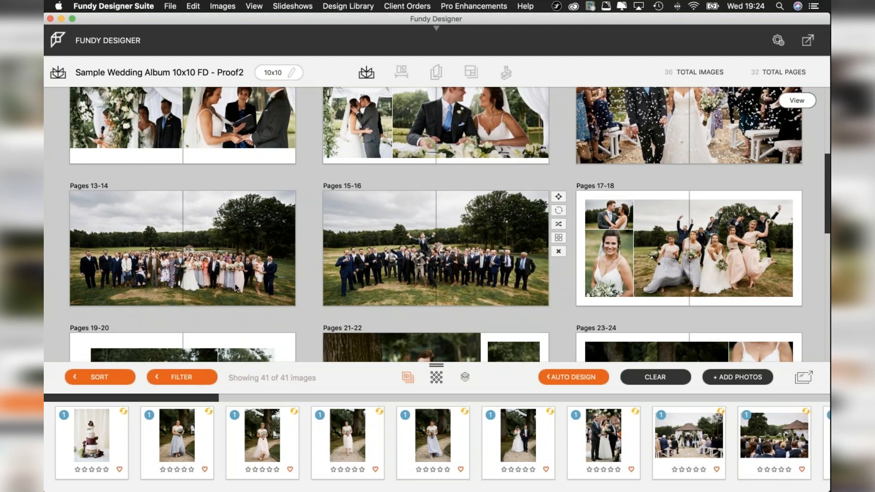
scroll(374, 267, down, 2)
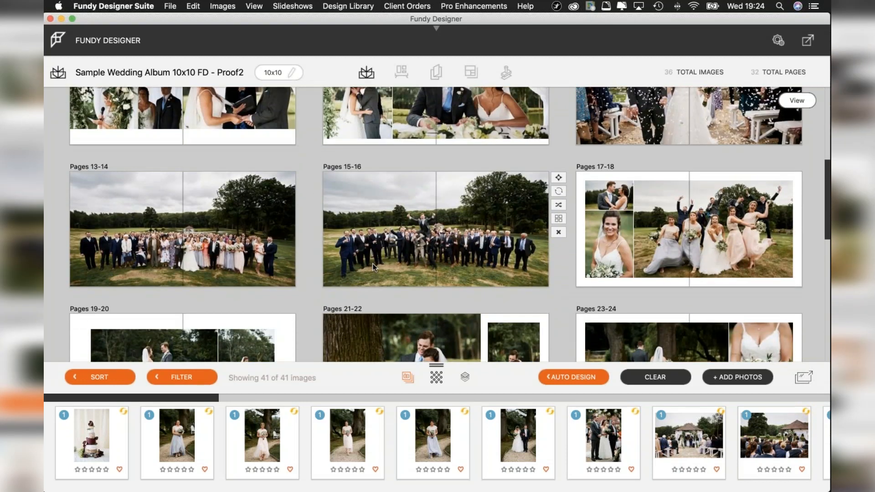
Examine the album's remaining spread layouts from pages 17-18 through the closing spread on pages 31-32, briefly comparing them with earlier spreads.
scroll(372, 264, up, 1)
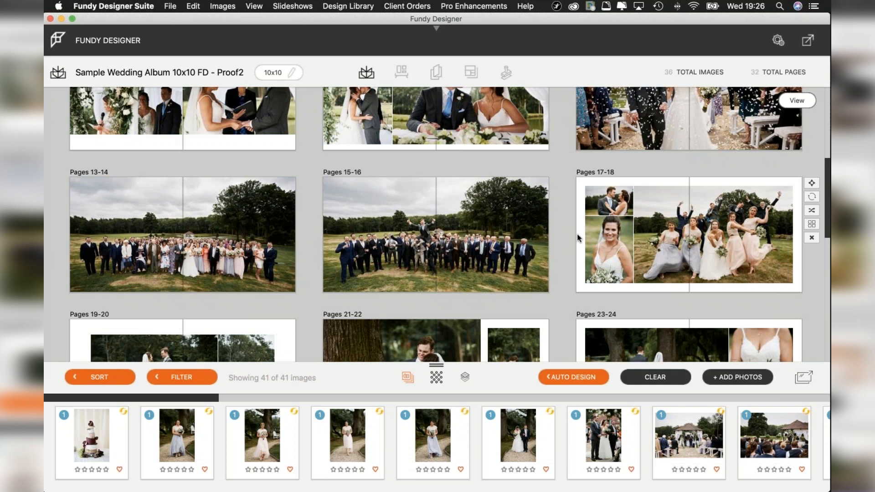
scroll(537, 250, down, 3)
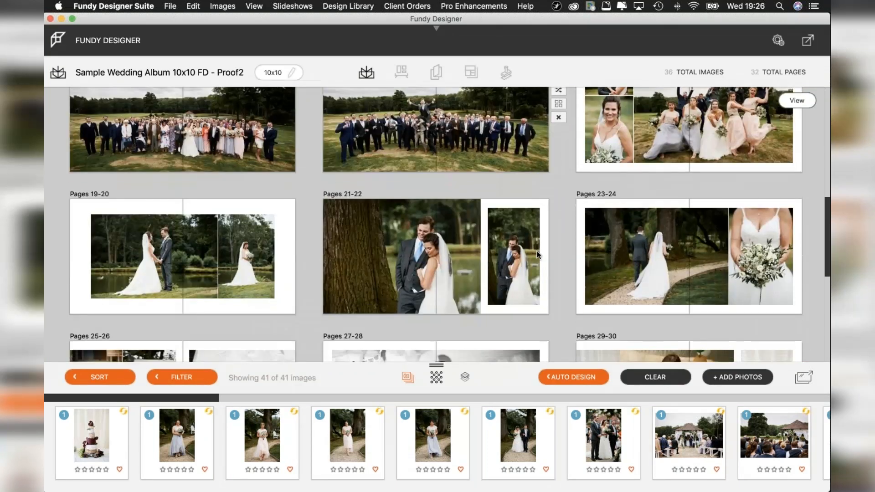
scroll(536, 251, down, 1)
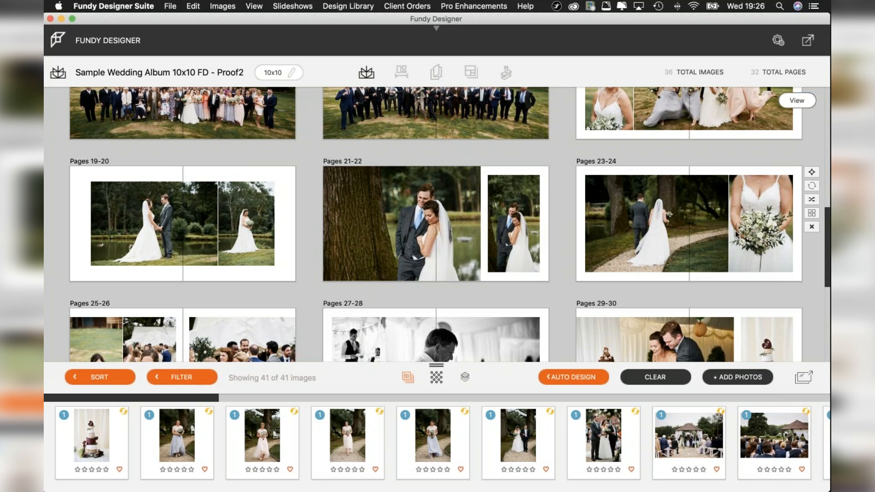
scroll(735, 233, down, 5)
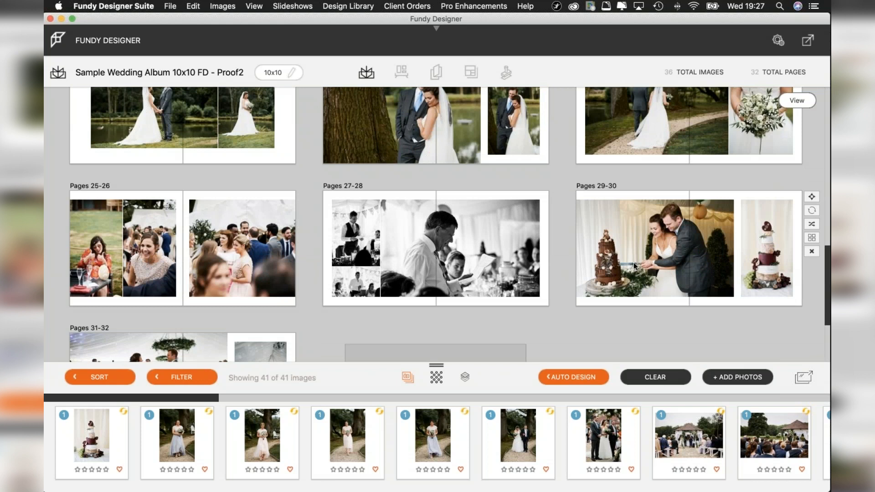
scroll(634, 265, down, 1)
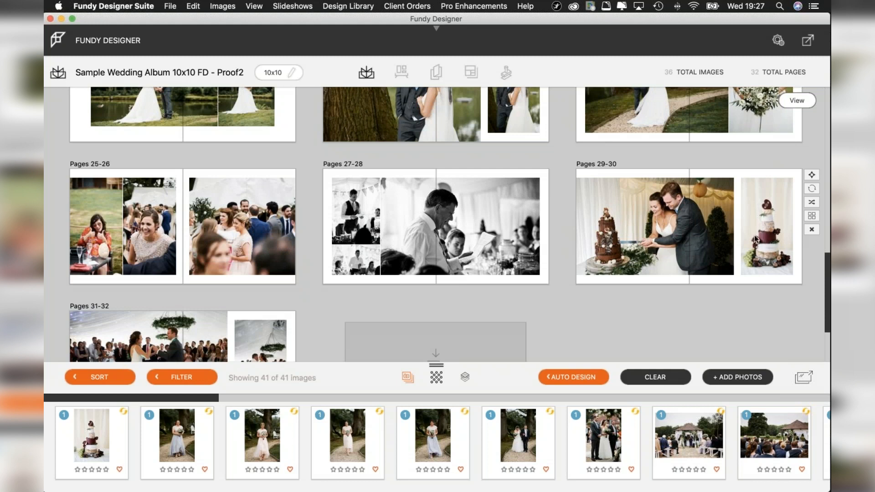
scroll(616, 231, down, 3)
mouse_move(201, 241)
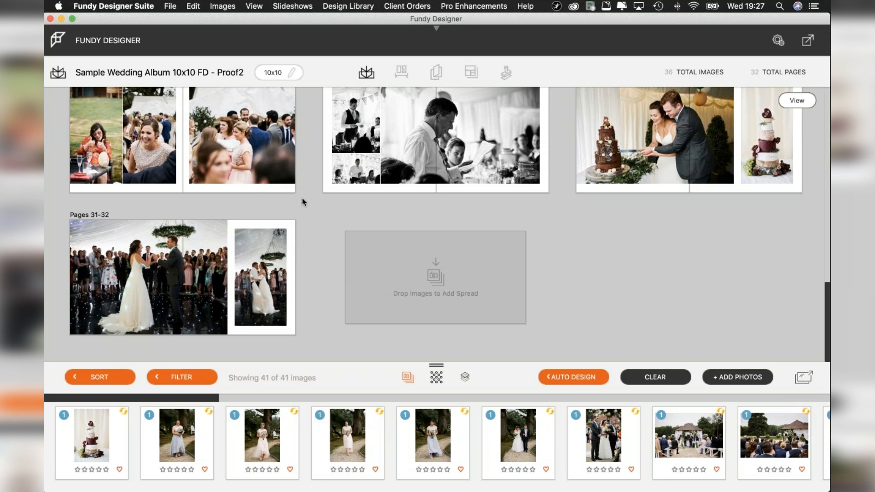
scroll(302, 198, up, 15)
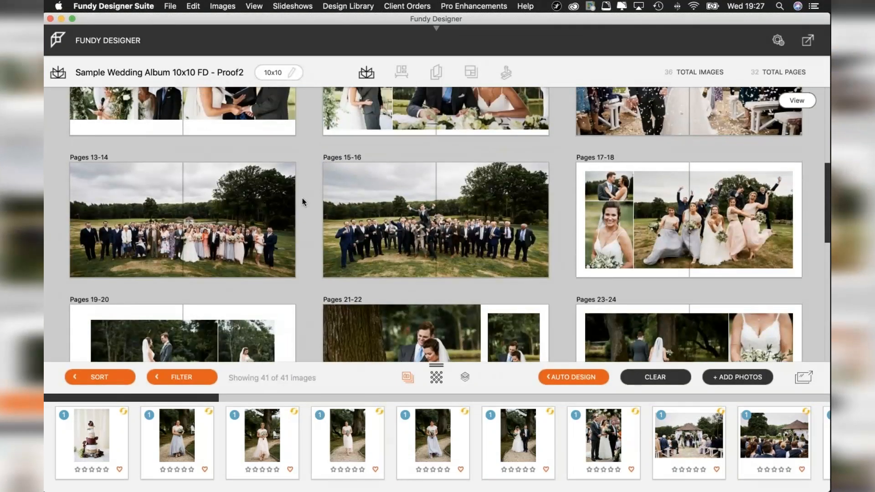
scroll(302, 198, down, 10)
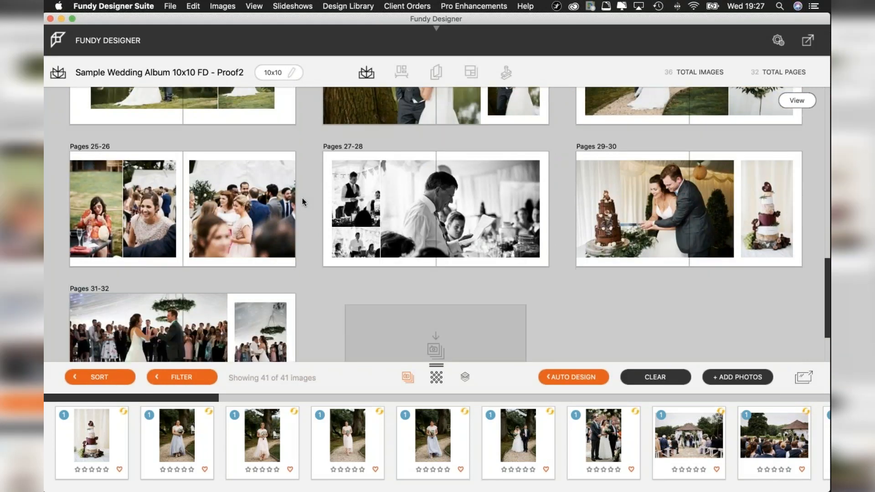
scroll(302, 198, down, 1)
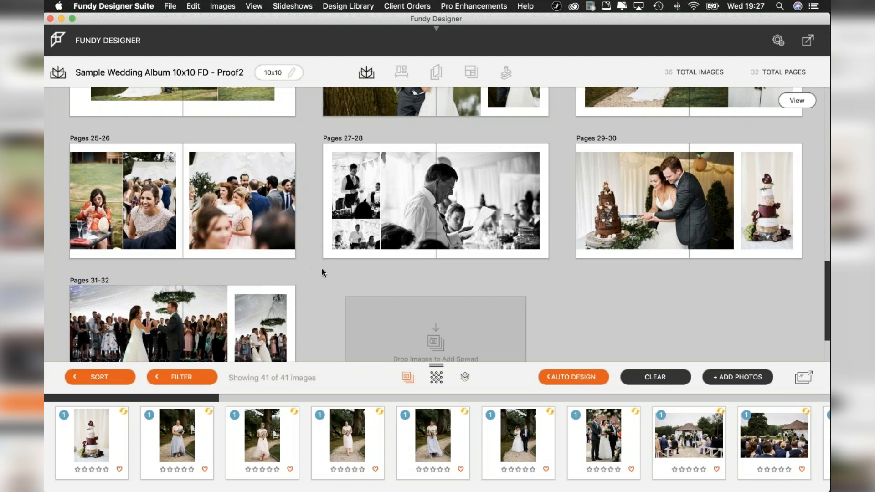
scroll(324, 271, down, 3)
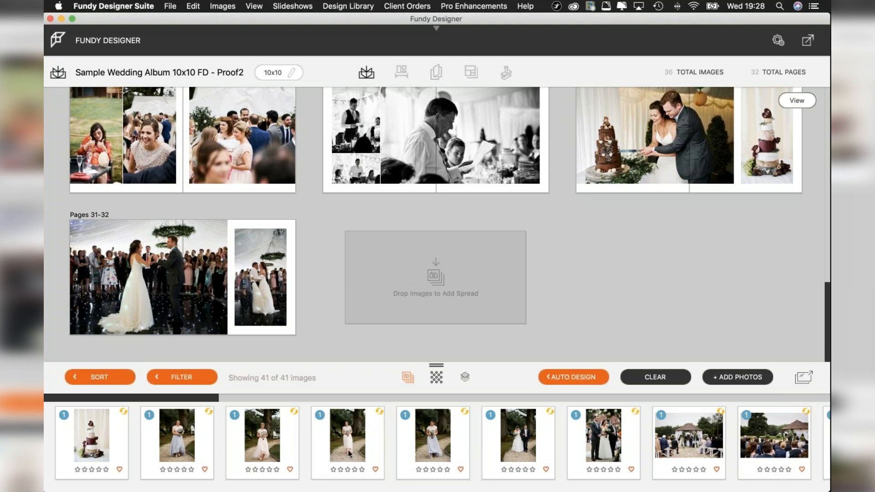
mouse_move(348, 453)
mouse_move(377, 417)
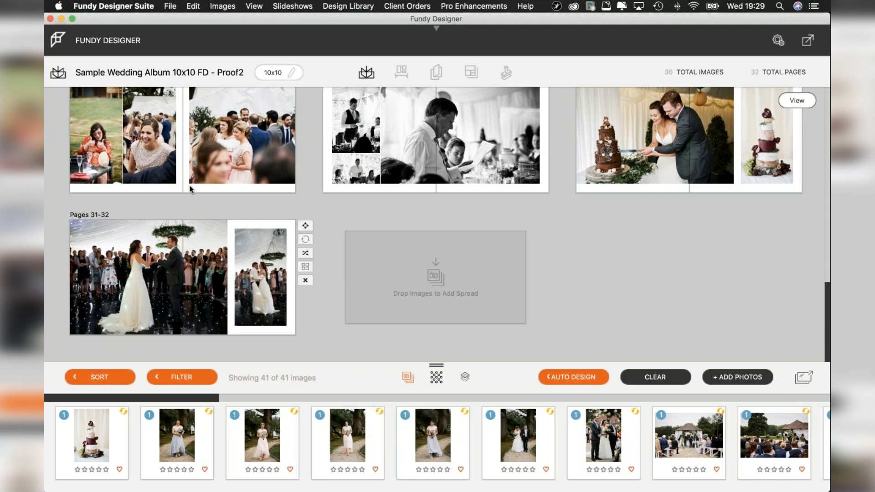
scroll(612, 184, up, 3)
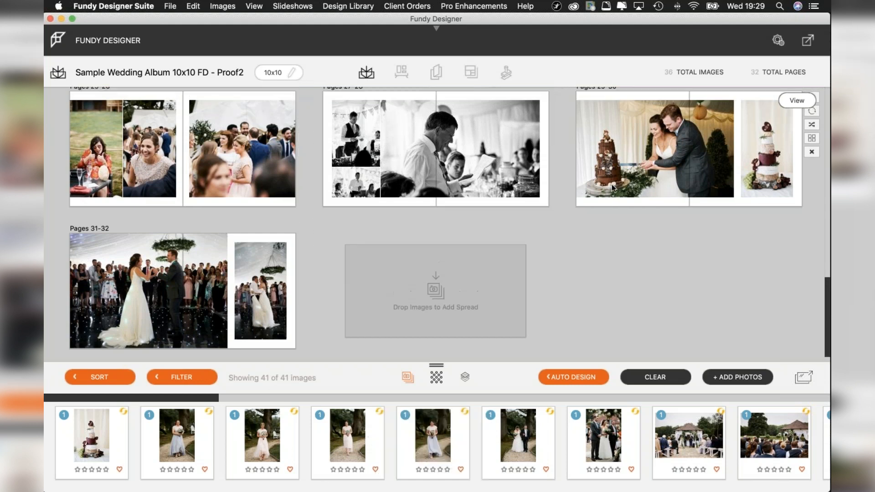
scroll(611, 184, up, 1)
scroll(474, 308, down, 4)
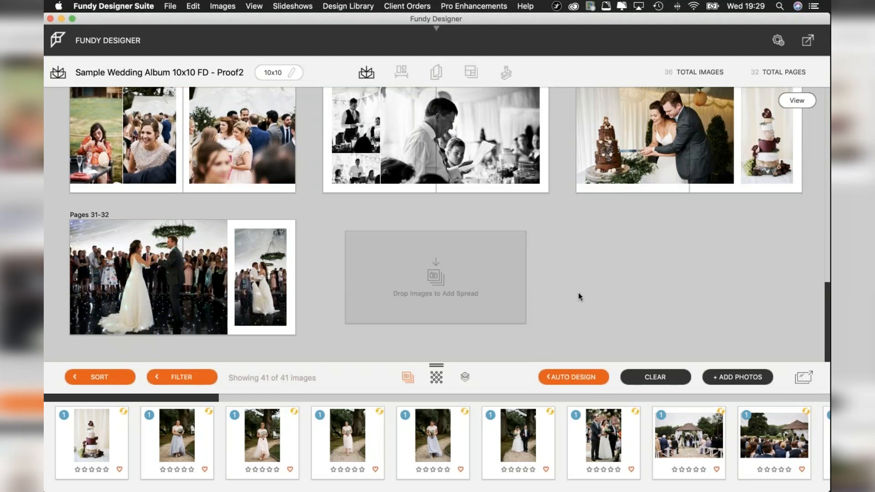
Look through the project's photo strip, checking which albums use individual photos, which photos are unused and which are linked as pairs.
mouse_move(512, 168)
mouse_move(292, 262)
mouse_move(458, 433)
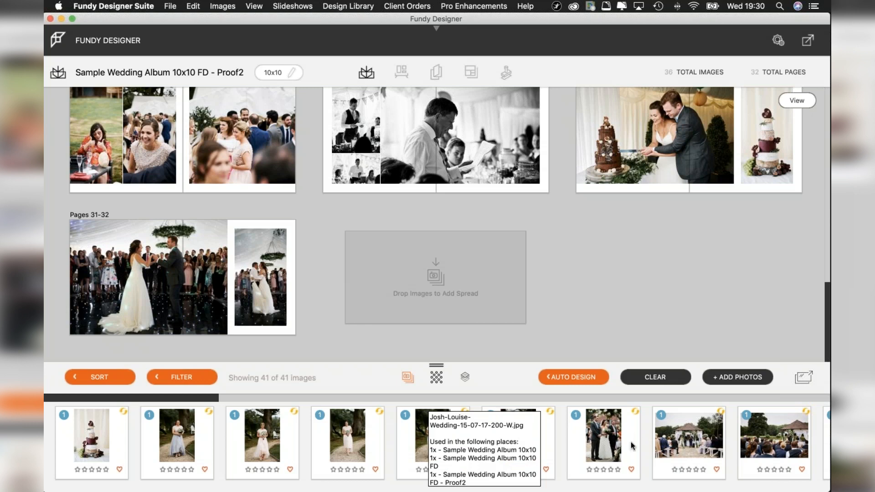
mouse_move(631, 445)
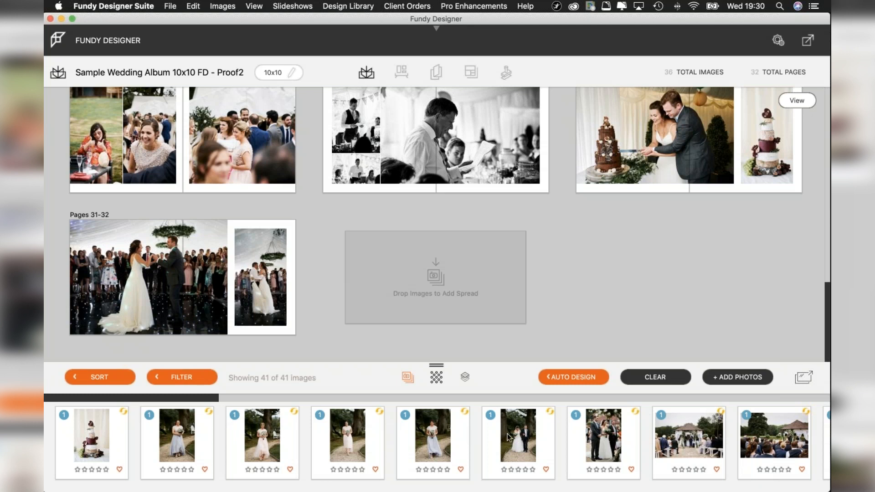
scroll(519, 437, right, 3)
scroll(519, 437, right, 4)
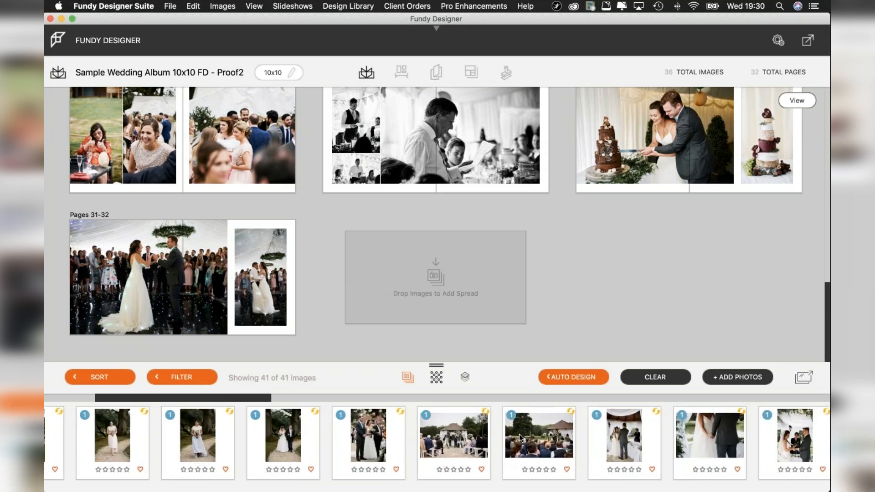
mouse_move(274, 283)
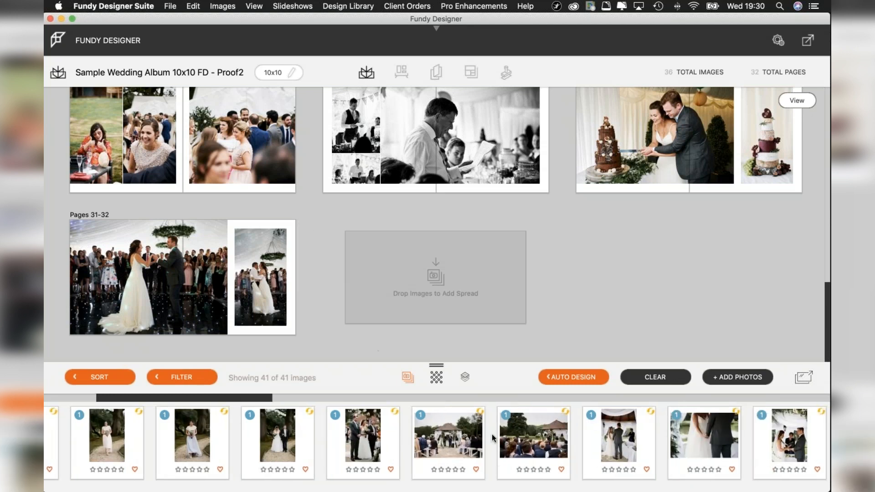
scroll(499, 439, right, 6)
scroll(499, 440, right, 12)
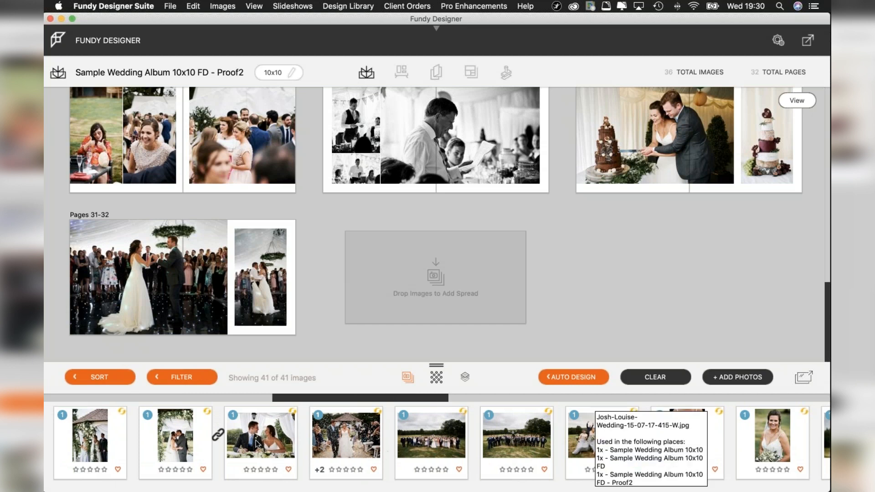
scroll(346, 444, right, 5)
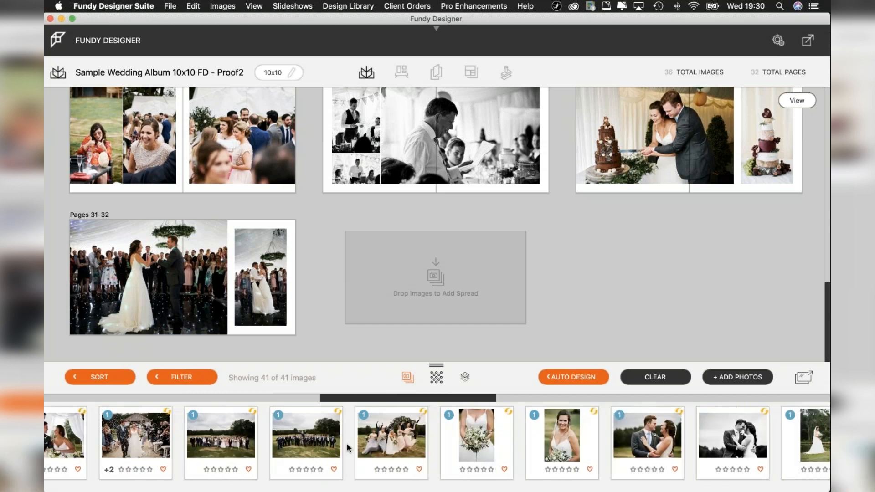
scroll(347, 443, right, 4)
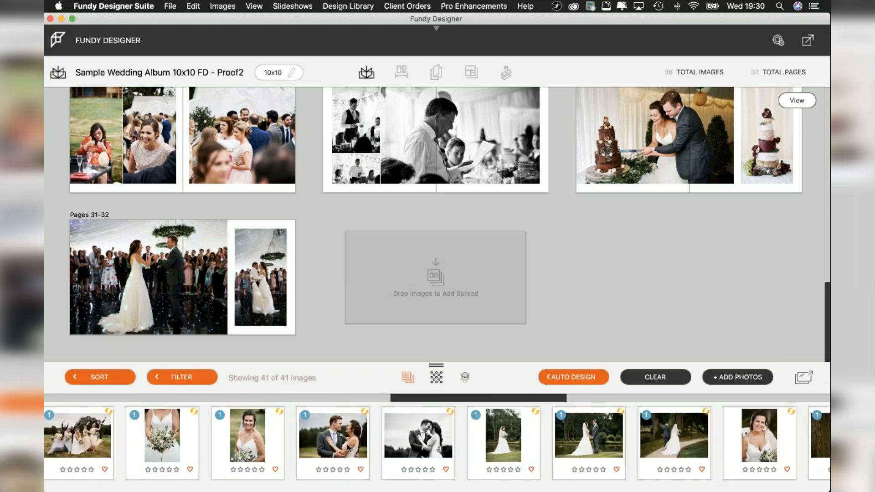
scroll(346, 443, right, 9)
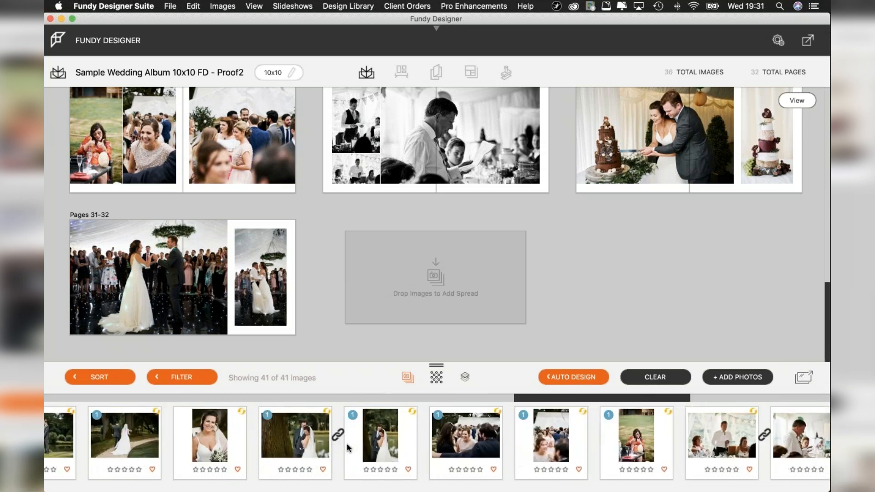
scroll(346, 443, right, 2)
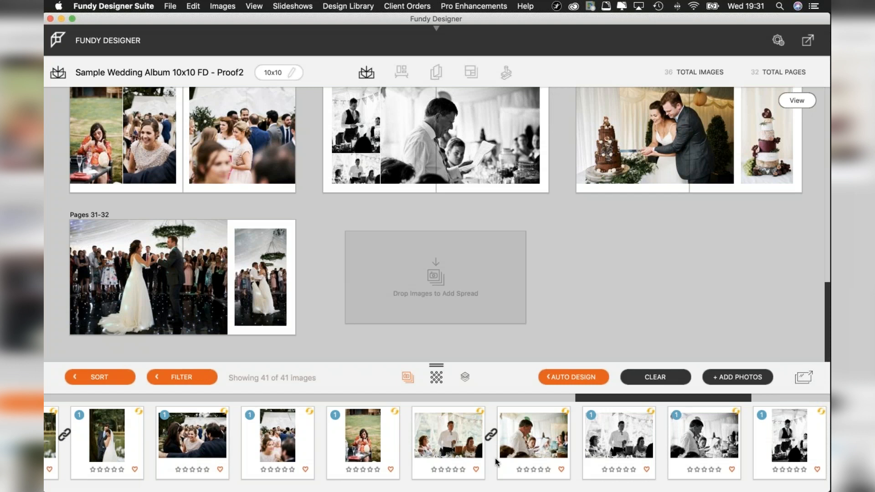
scroll(505, 454, right, 2)
scroll(504, 454, right, 2)
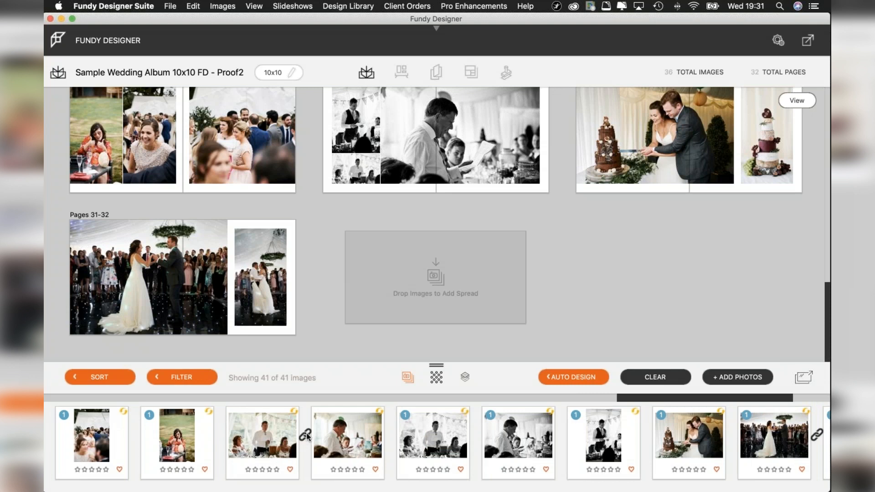
scroll(513, 440, right, 1)
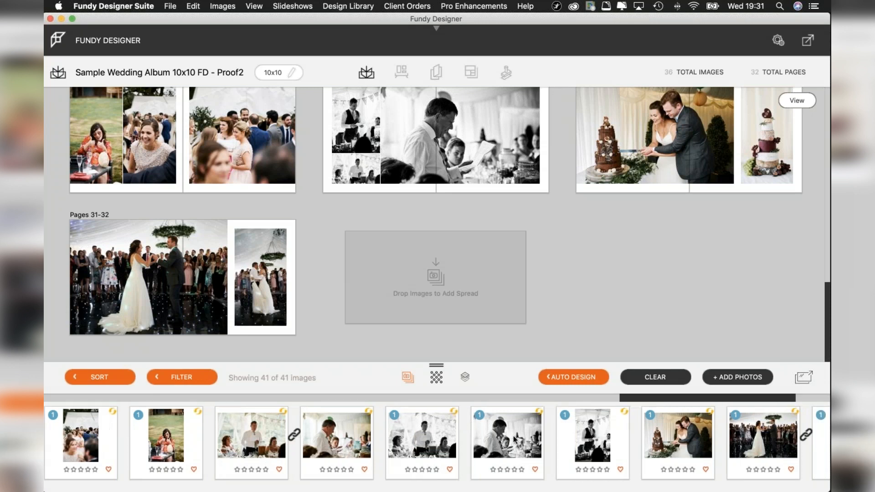
scroll(513, 439, right, 4)
scroll(513, 435, left, 15)
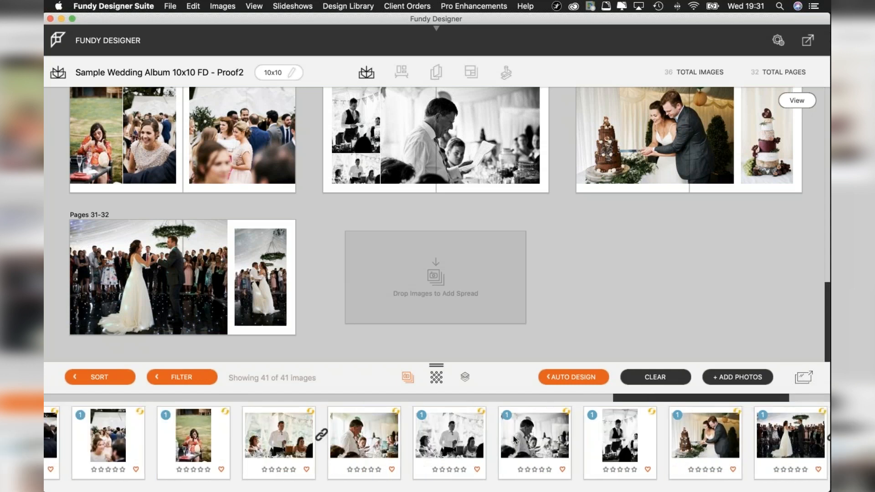
scroll(513, 435, left, 15)
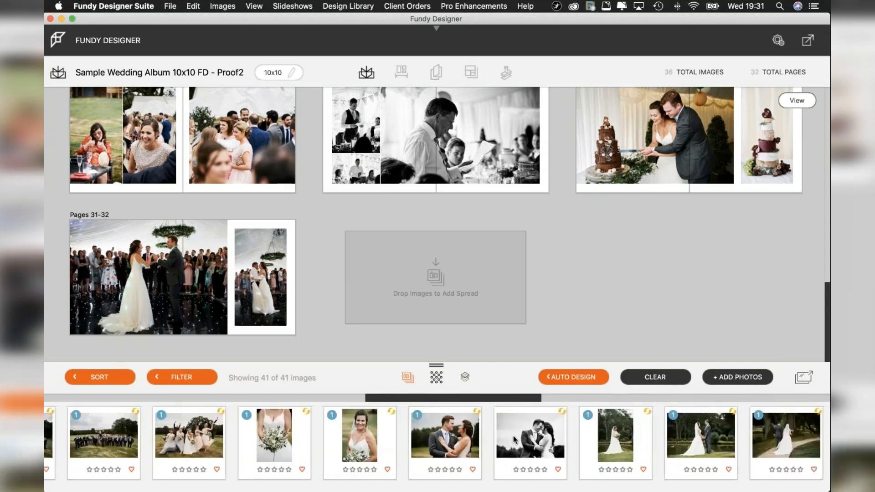
Add the wide gazebo ceremony photo from the start of the photo strip to the closing spread on pages 31-32.
scroll(513, 436, left, 9)
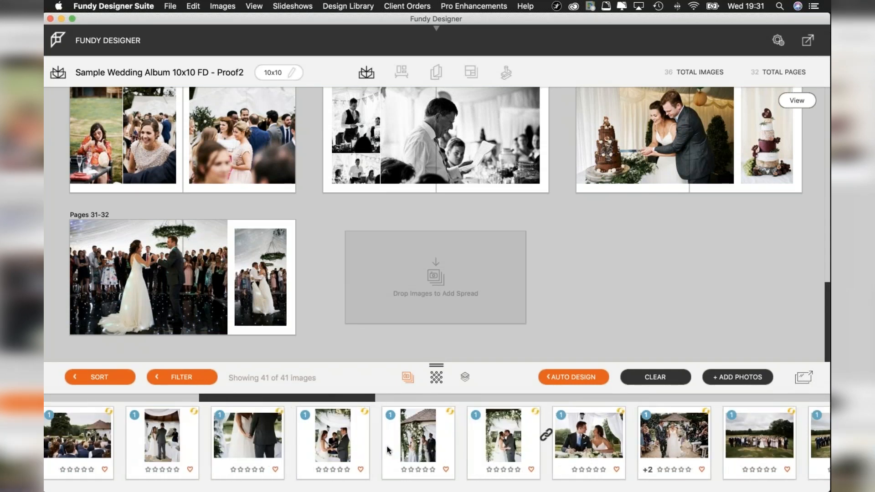
scroll(380, 438, left, 12)
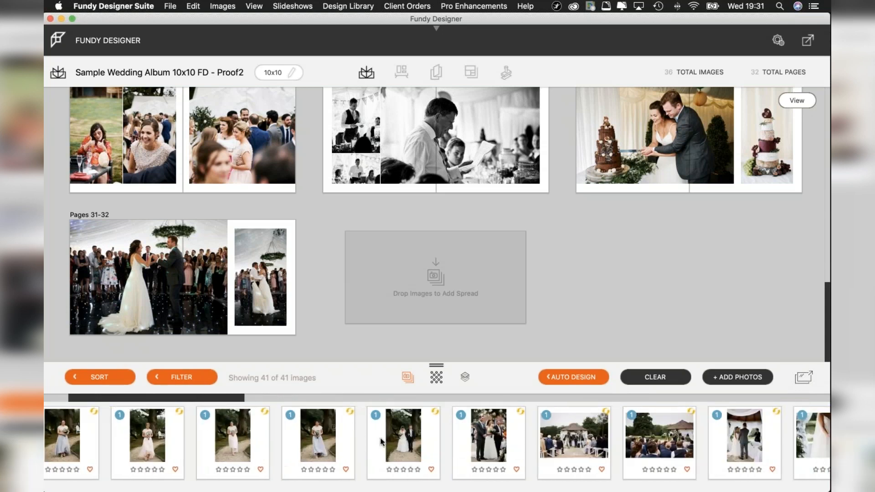
mouse_move(270, 357)
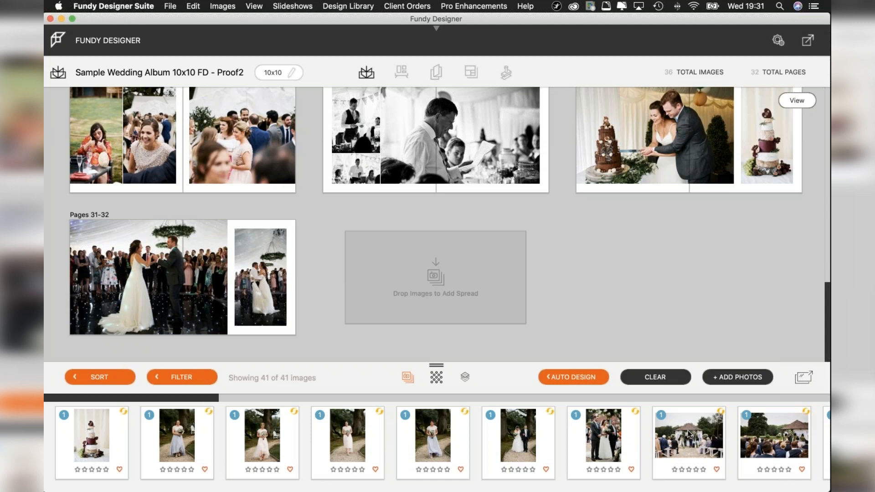
drag(689, 435, 256, 321)
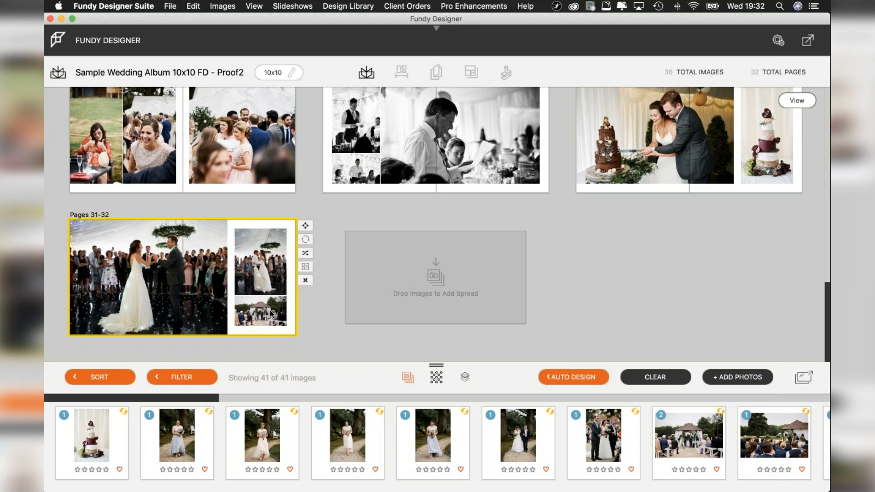
Open the pages 31-32 spread, remove the added ceremony photo from it and return to the overview of all spreads.
double_click(271, 313)
click(567, 292)
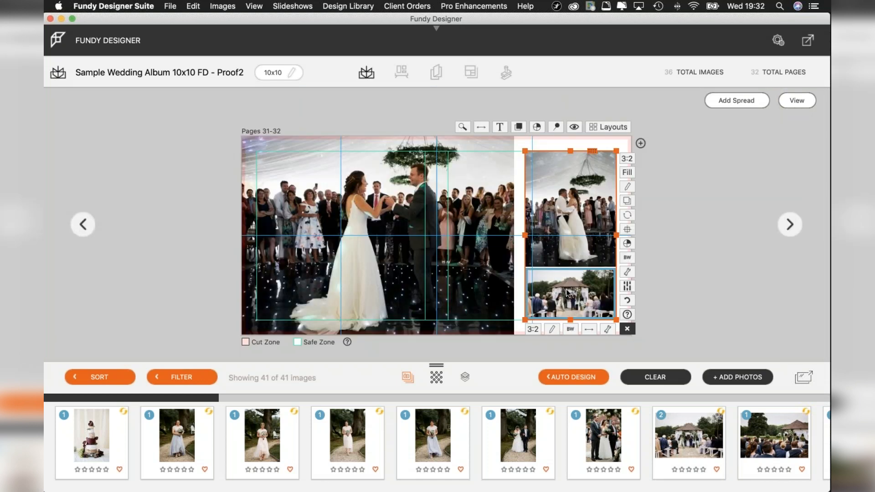
key(Delete)
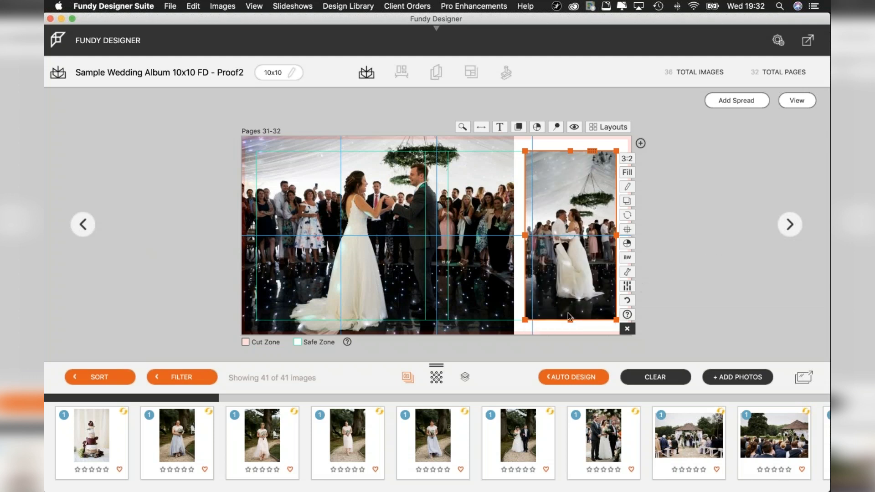
click(674, 243)
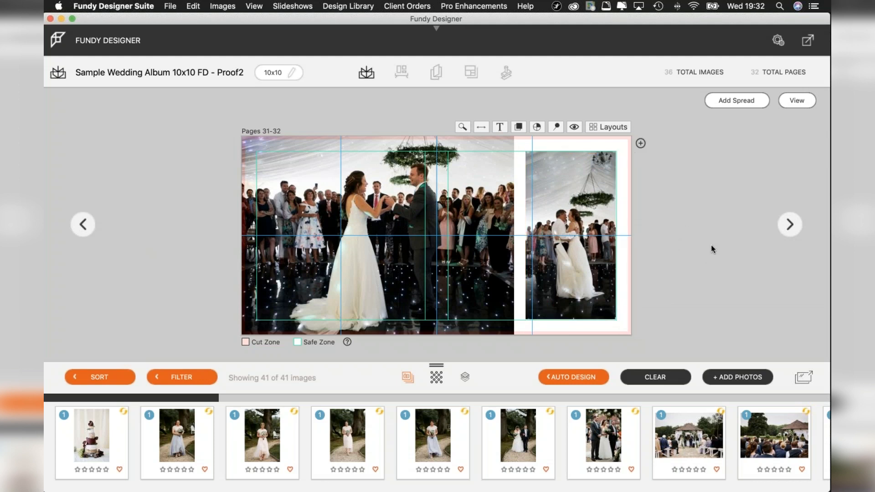
click(795, 99)
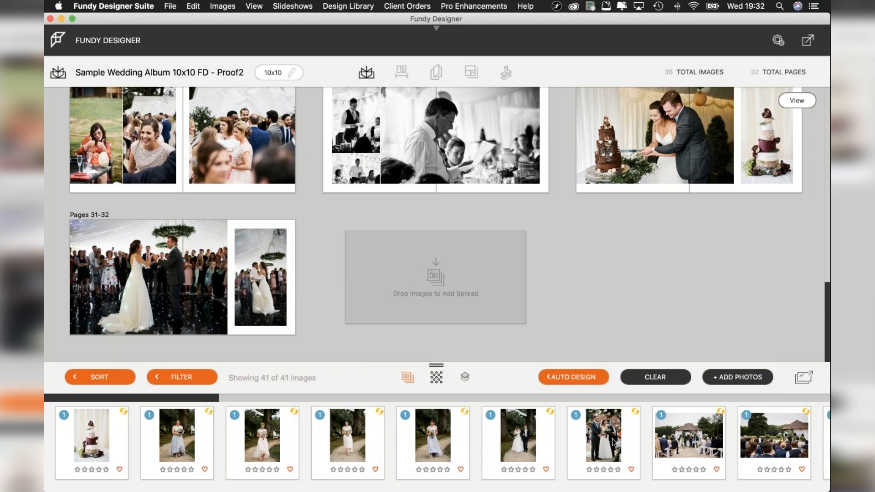
Look back through the album's spreads to pages 1-2 and return to the closing spread on pages 31-32.
mouse_move(497, 425)
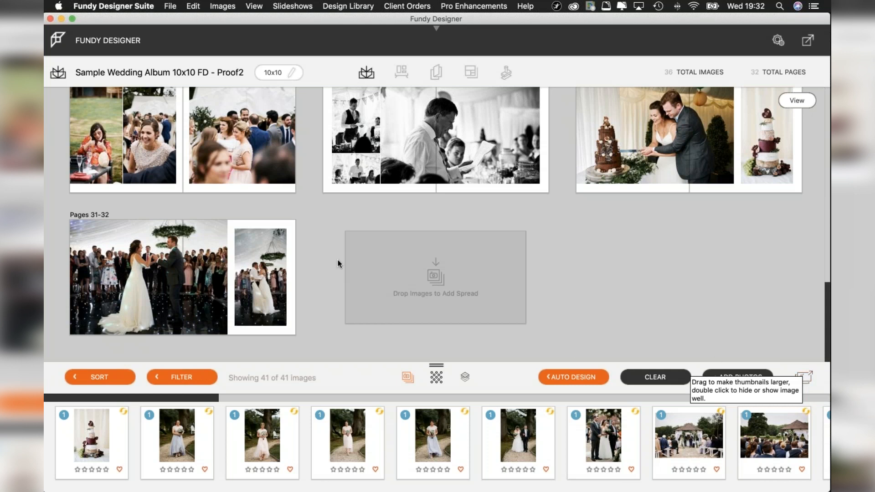
scroll(337, 263, up, 10)
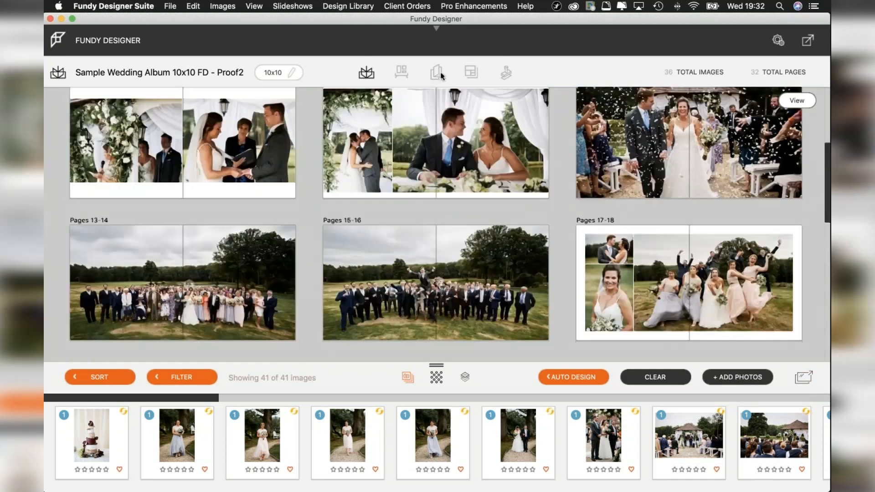
scroll(390, 218, up, 6)
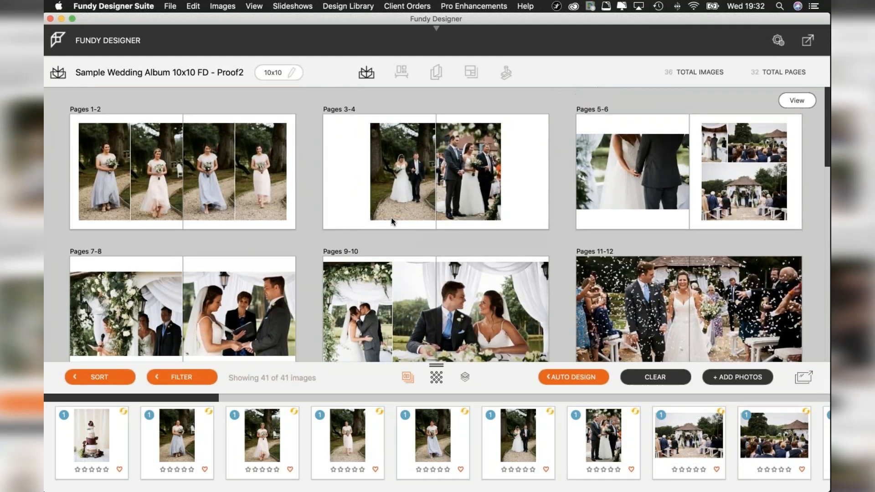
scroll(391, 217, down, 15)
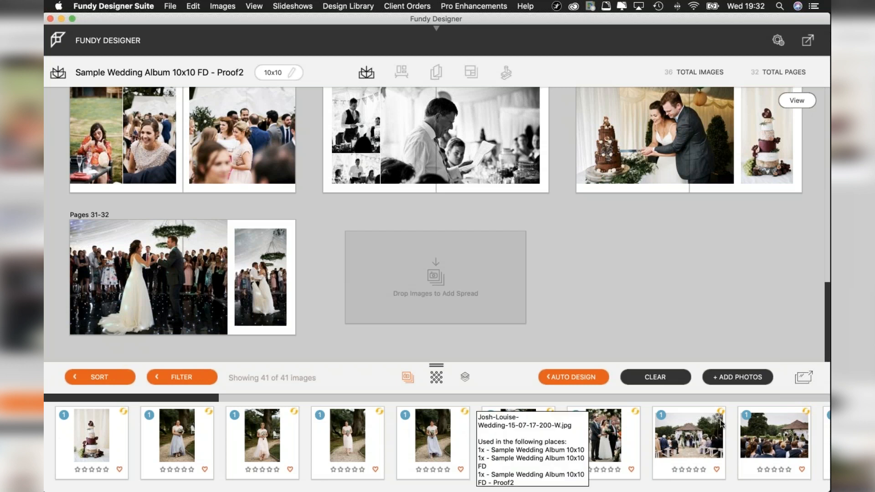
Open the project's photos in a separate window, check the large-preview and A/B comparison views, and return to the thumbnail grid.
click(803, 377)
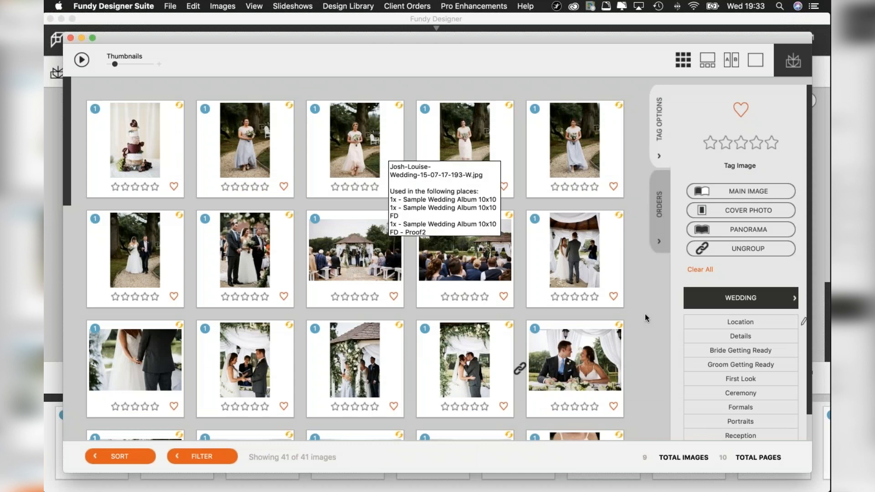
click(705, 64)
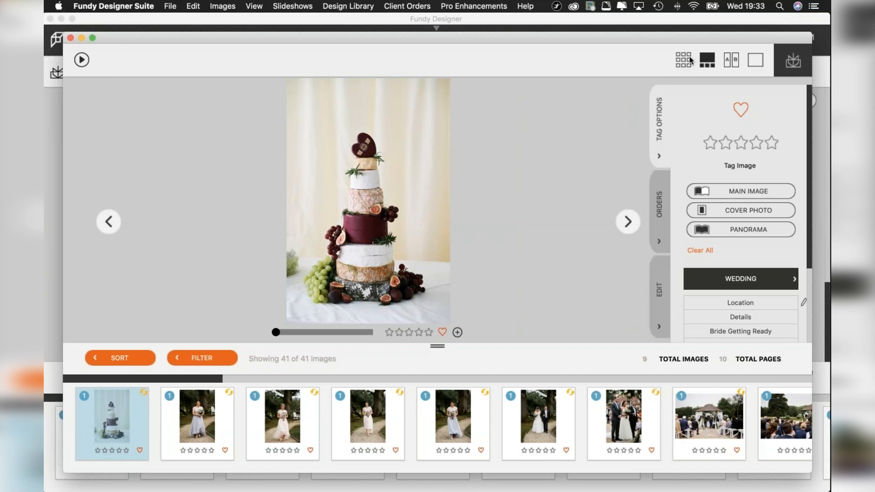
click(735, 64)
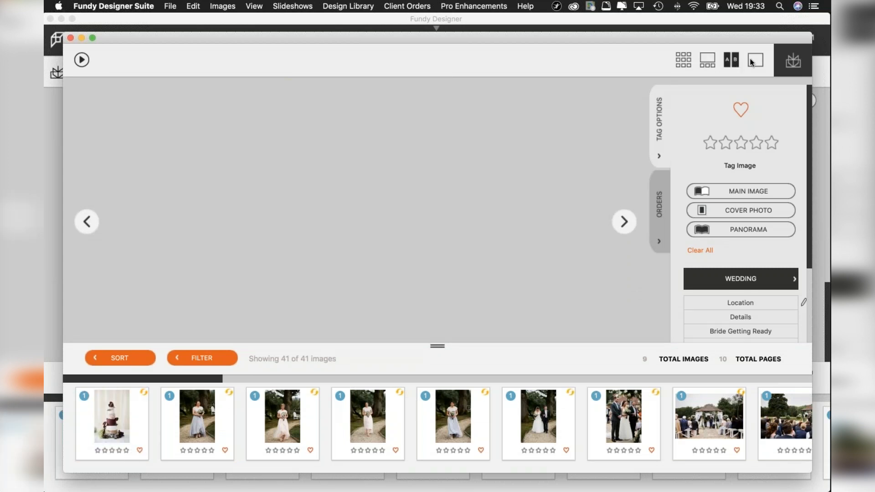
click(685, 60)
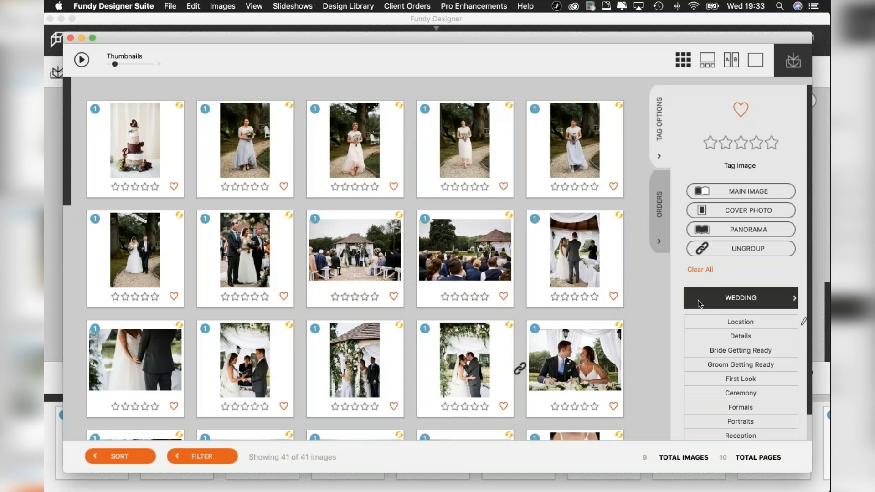
Review the tag options and Wedding categories, and check the tags on the first bridesmaid photo.
scroll(698, 300, down, 1)
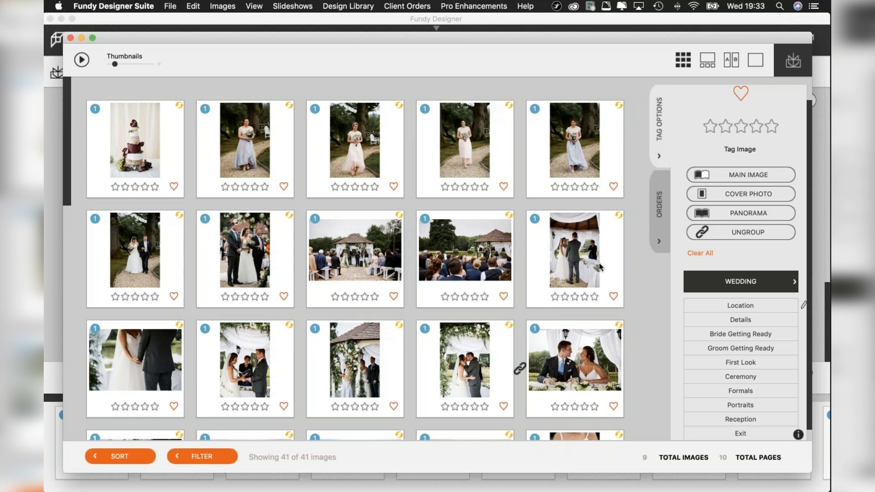
mouse_move(598, 263)
click(246, 142)
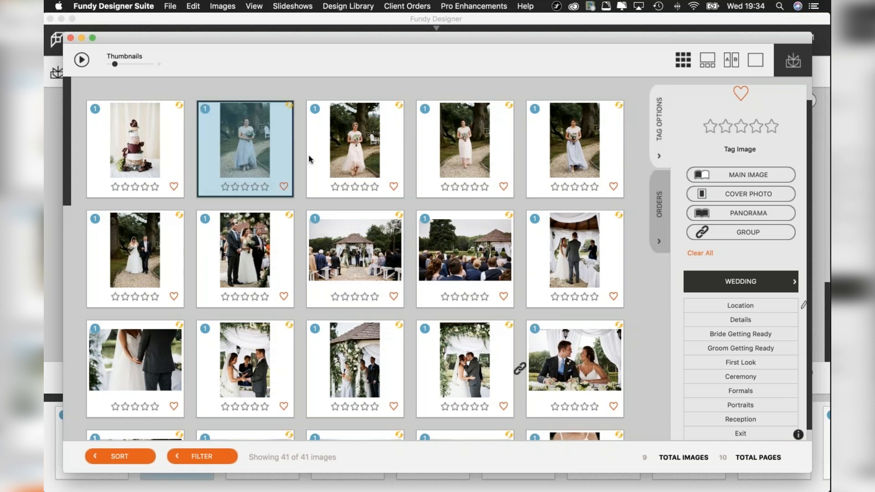
scroll(367, 196, down, 10)
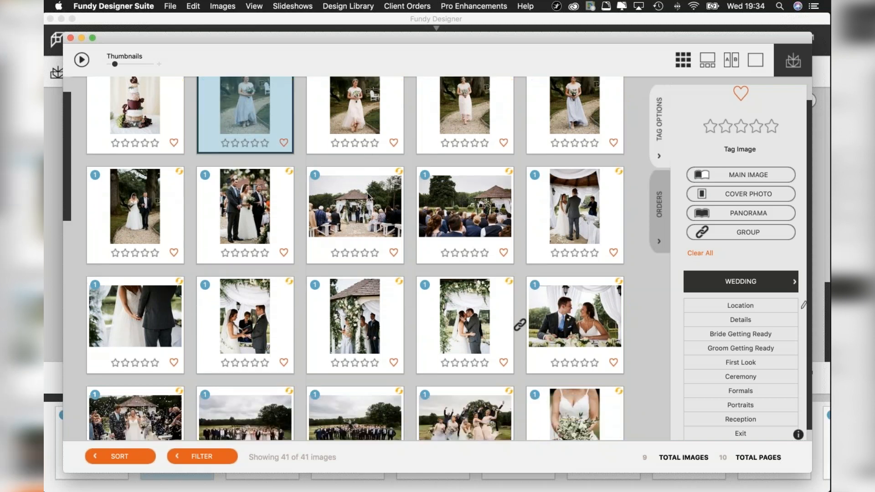
scroll(367, 196, up, 3)
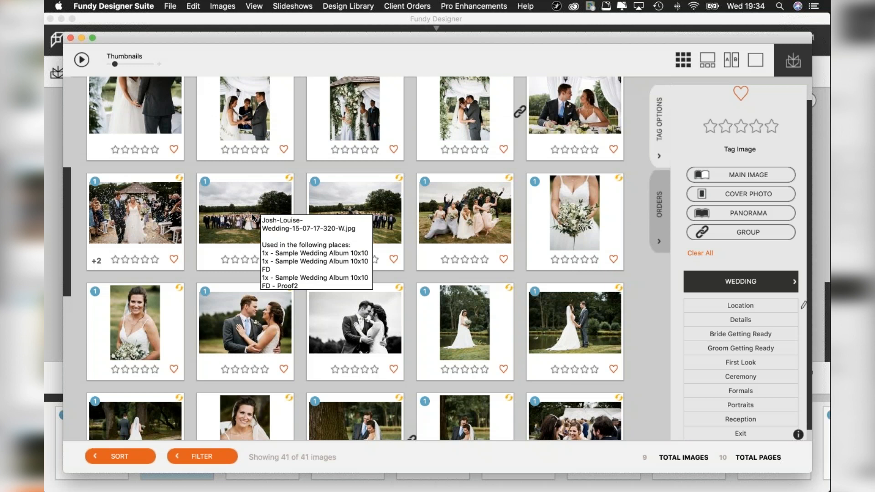
Check the tags and category of the large group photos, the jumping bridesmaids photo and the confetti photo.
click(251, 215)
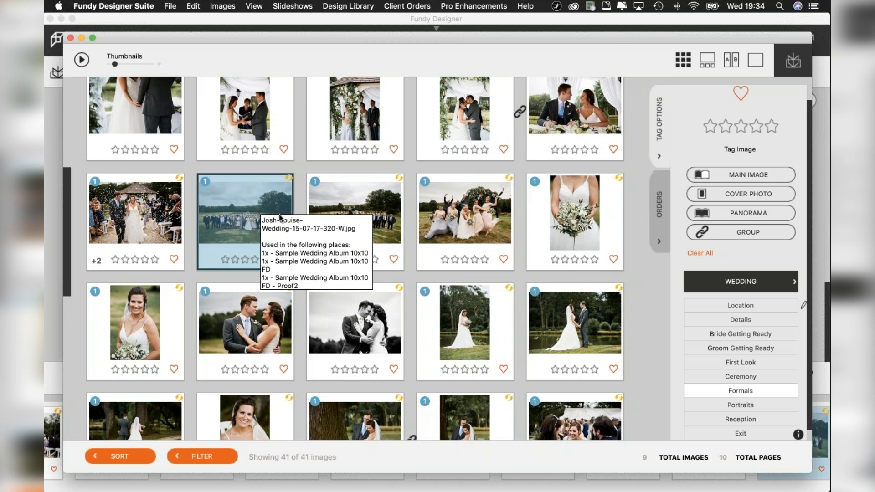
shift+click(355, 203)
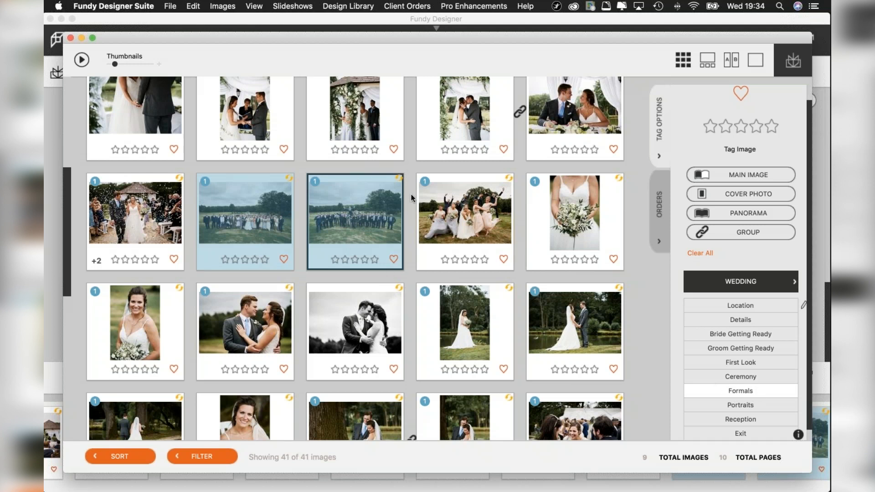
click(483, 217)
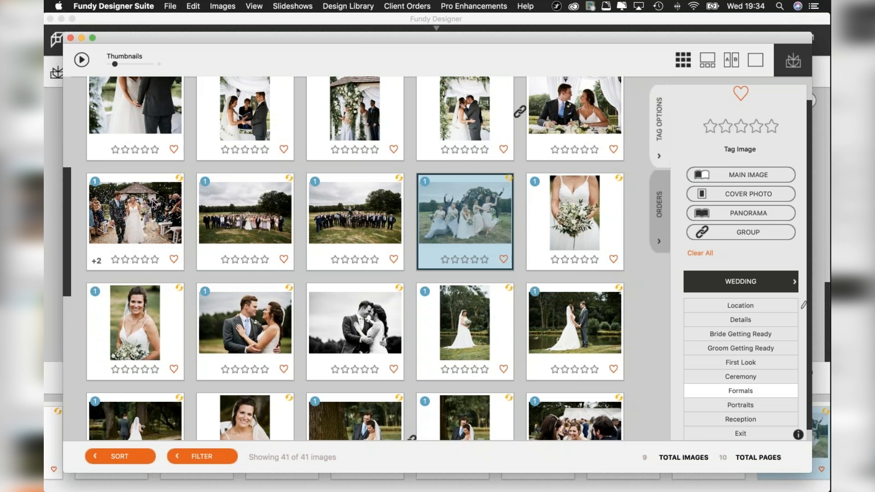
click(149, 209)
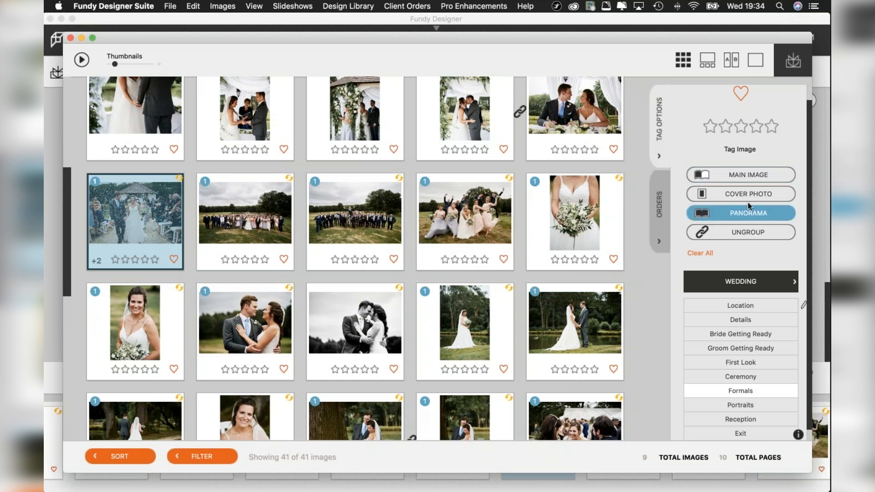
click(253, 214)
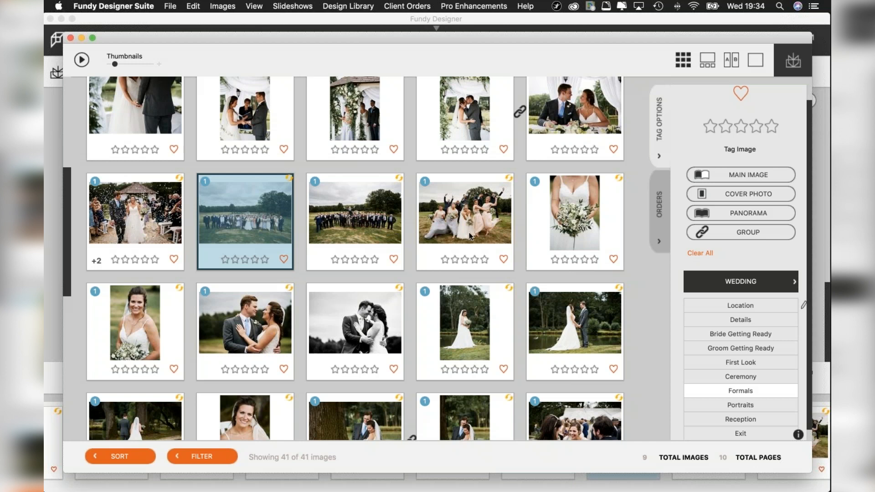
mouse_move(446, 247)
Select the photos from the bride's bouquet portrait through the upright couple photo by the tree and check their Portraits category.
click(472, 322)
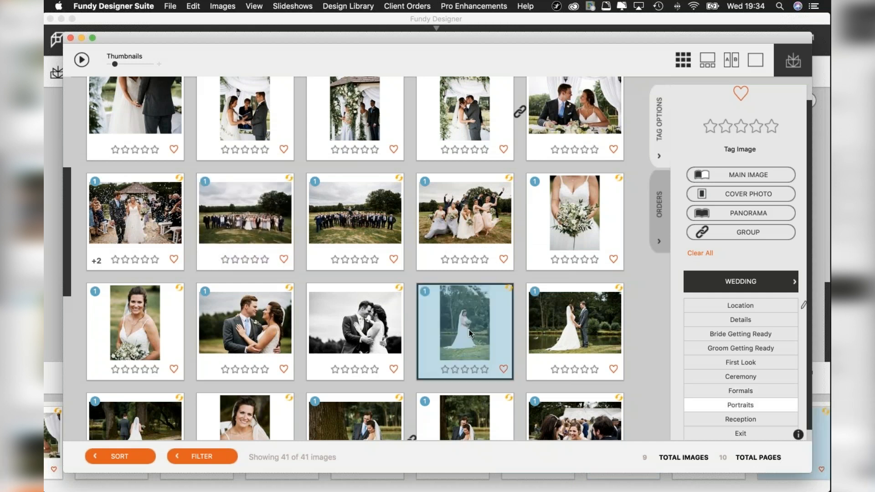
scroll(469, 329, down, 3)
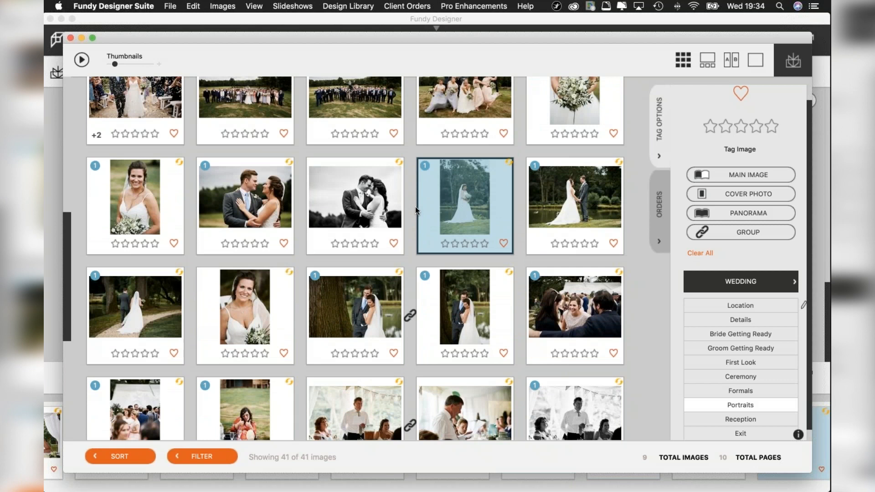
scroll(250, 194, up, 1)
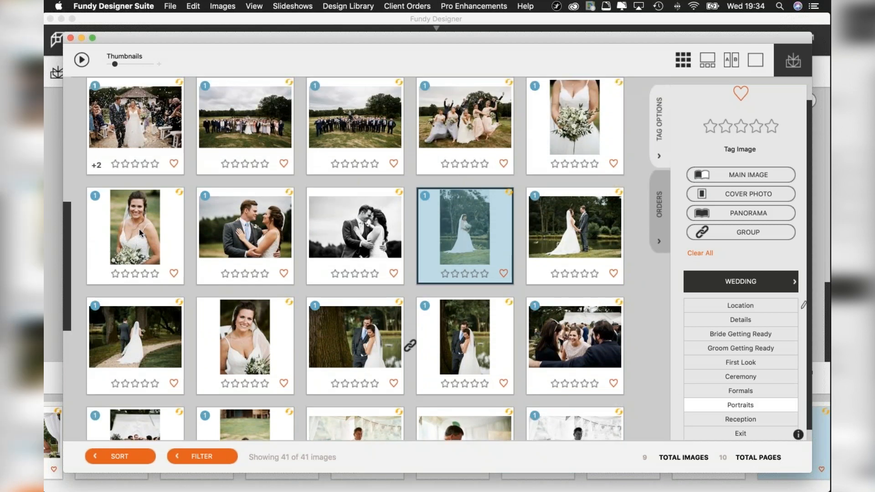
click(138, 229)
scroll(240, 237, down, 1)
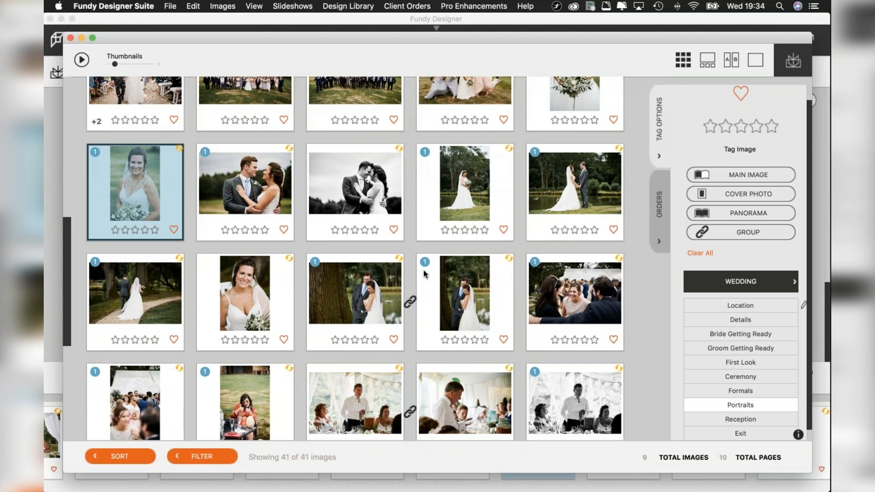
shift+click(471, 294)
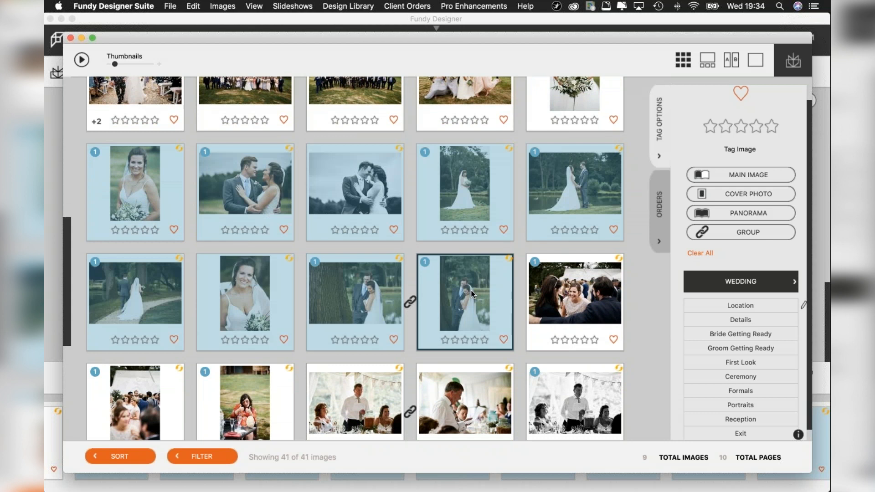
click(738, 405)
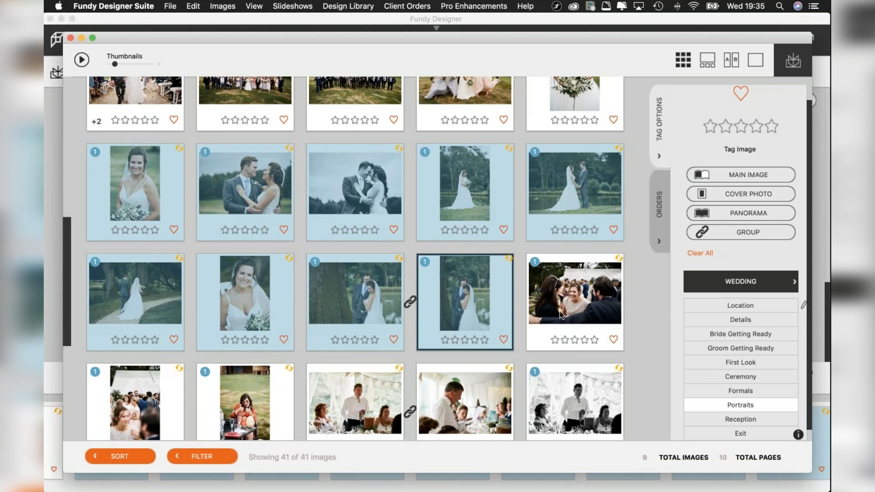
Check the linked pair of couple photos by the tree and the other grouped photos further down the grid.
key(Right)
click(458, 295)
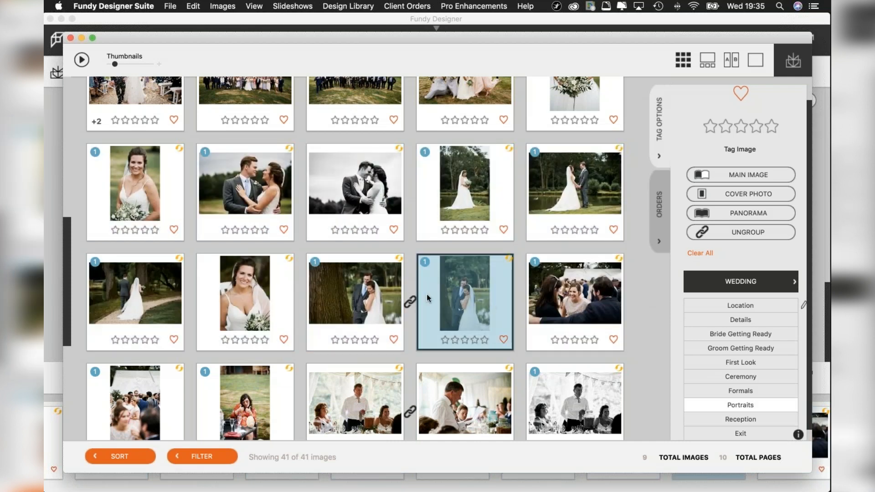
click(354, 294)
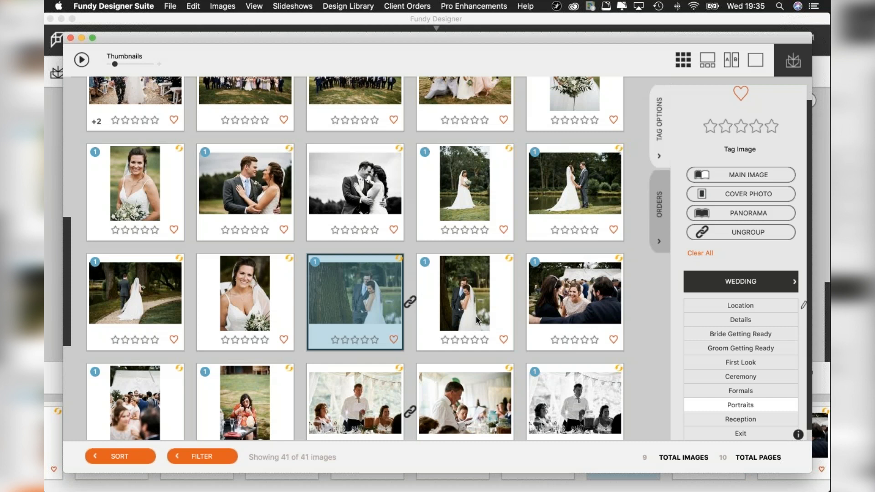
scroll(476, 317, down, 10)
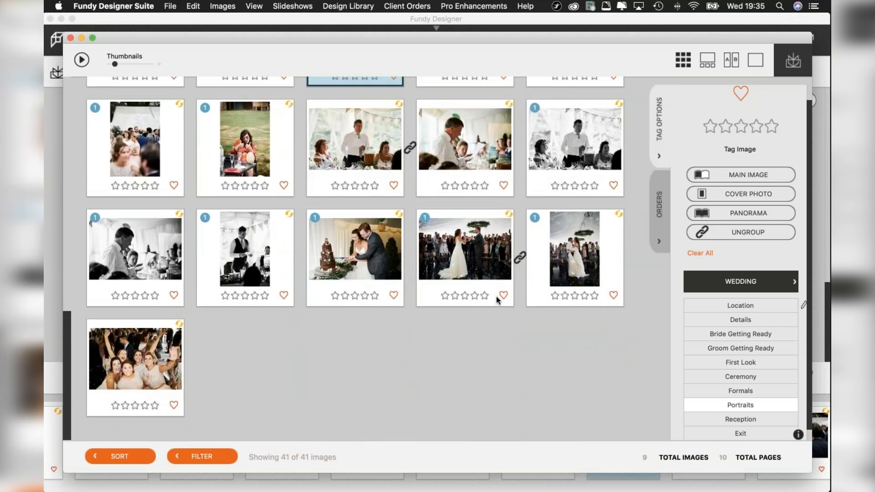
scroll(397, 217, up, 2)
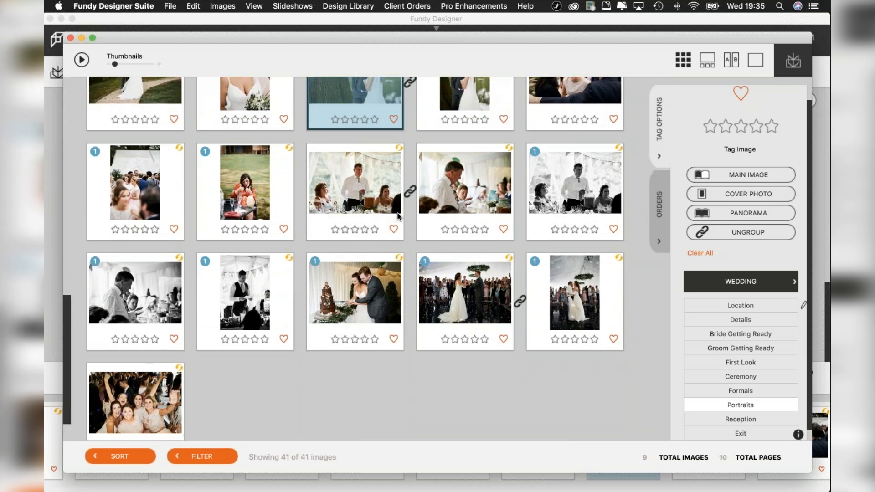
Select the photos from the laughing guests photo through the final party group photo and tag them as Reception.
scroll(397, 216, up, 2)
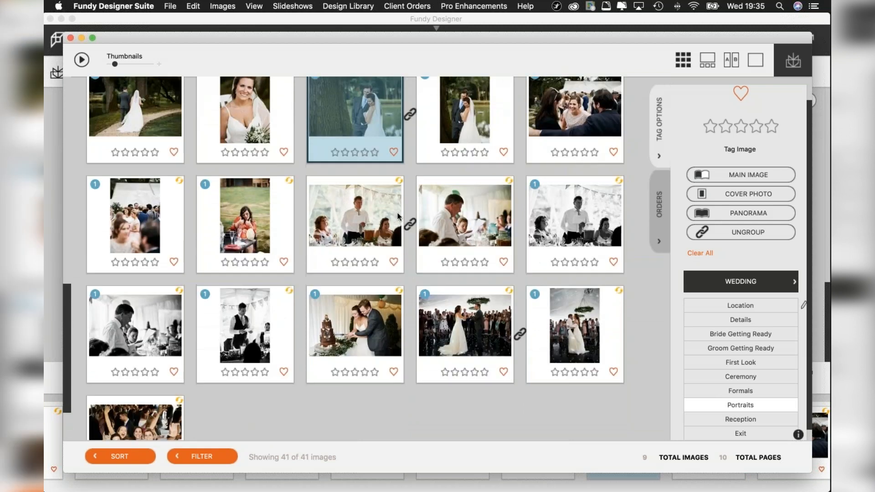
click(576, 111)
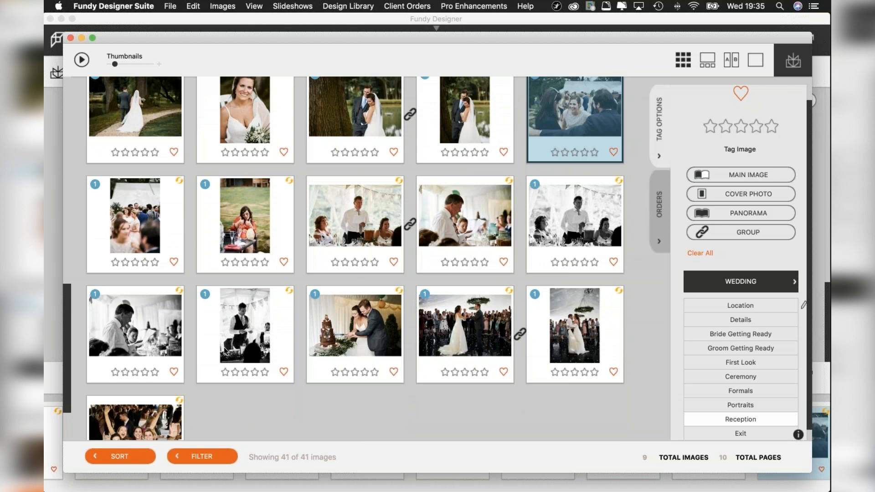
shift+click(141, 415)
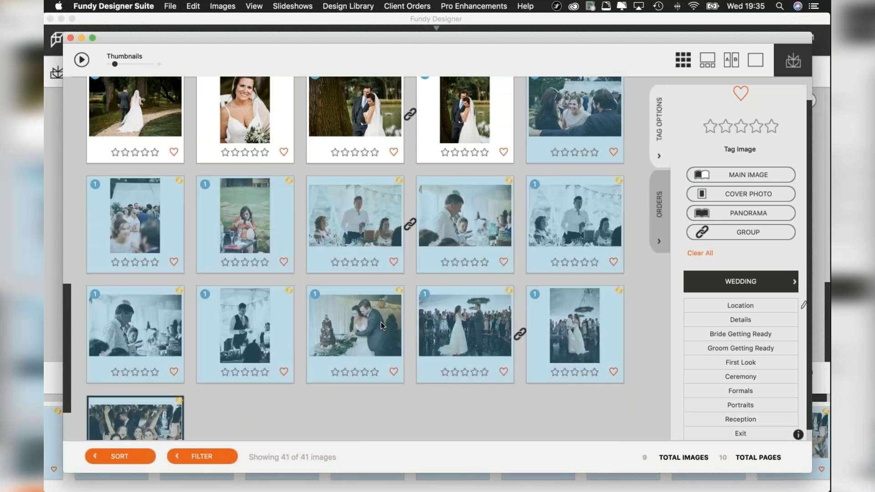
click(741, 419)
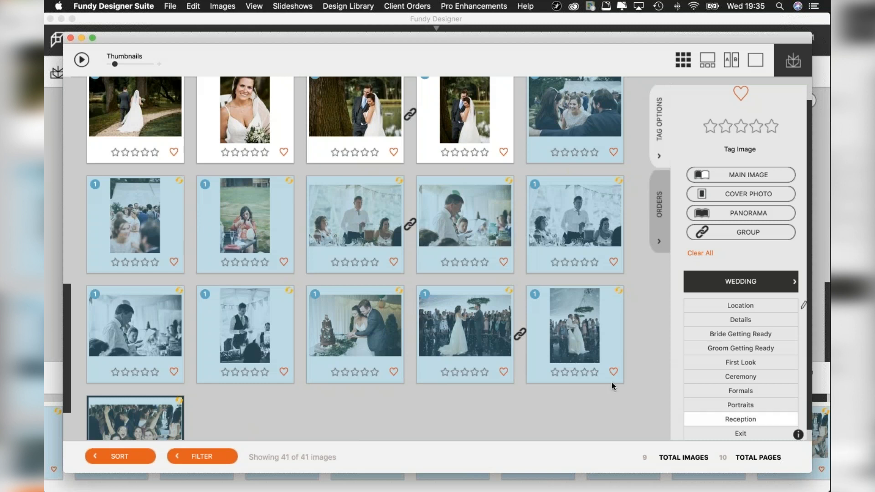
Check the categories and grouping of the upright couple photo by the tree, the laughing guests photo and the speech photos.
click(479, 110)
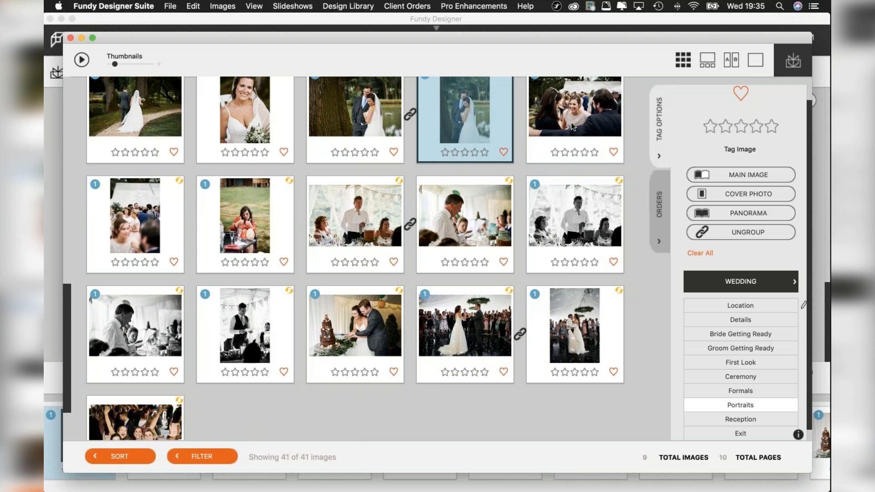
click(570, 123)
click(573, 222)
click(465, 224)
click(360, 217)
click(252, 223)
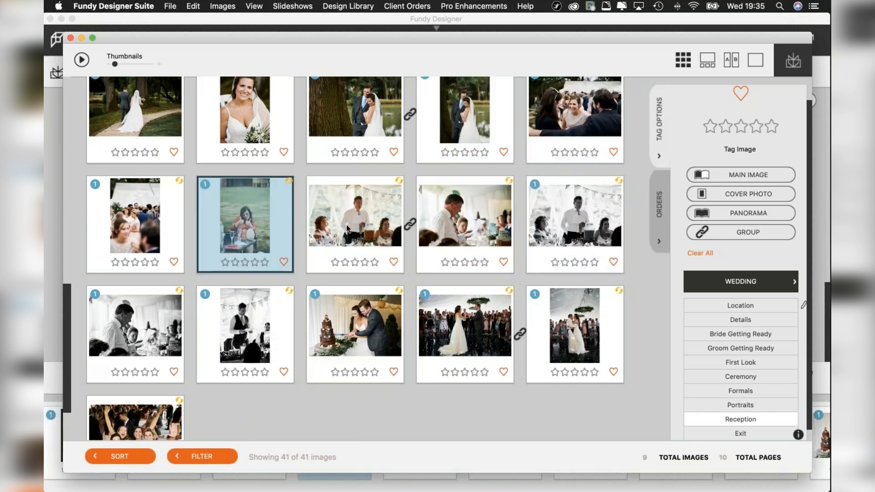
scroll(346, 225, up, 10)
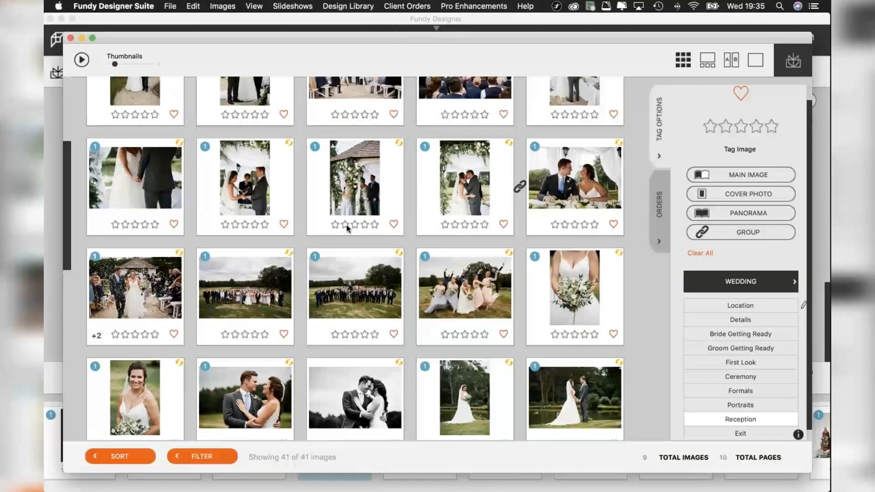
scroll(349, 217, down, 10)
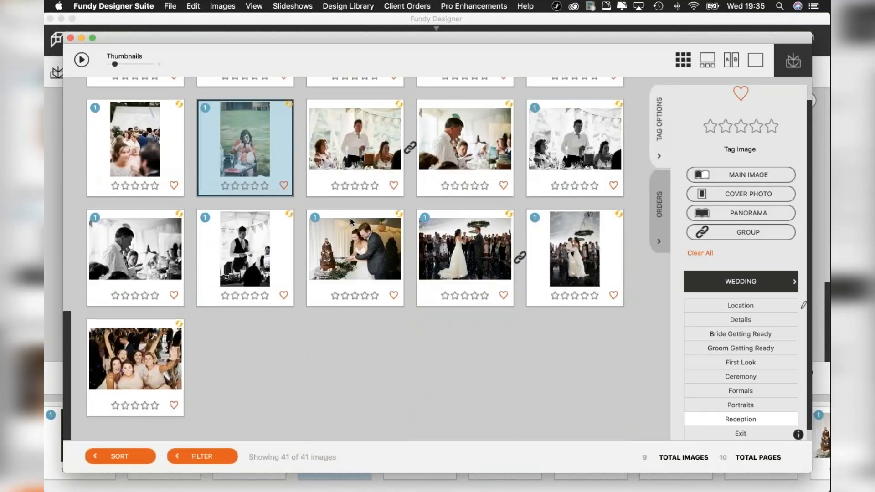
Check the tags and grouping of the two linked first-dance photos and the colour speech photo.
click(471, 244)
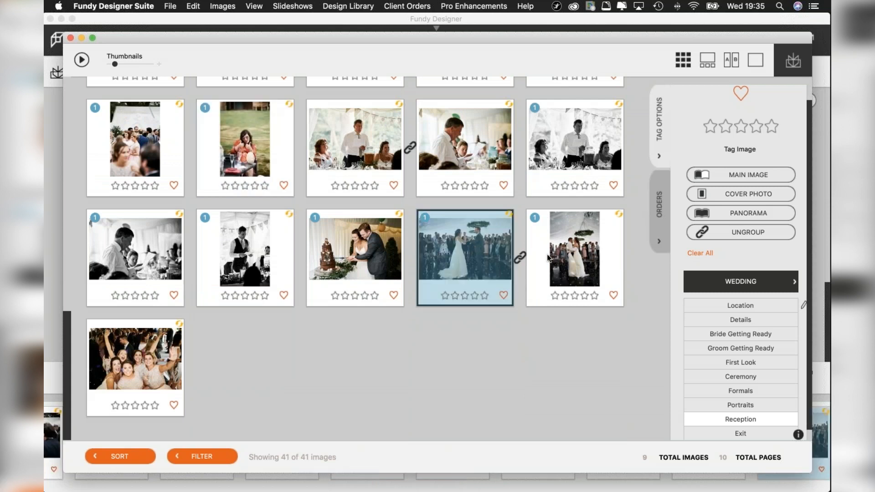
shift+click(577, 256)
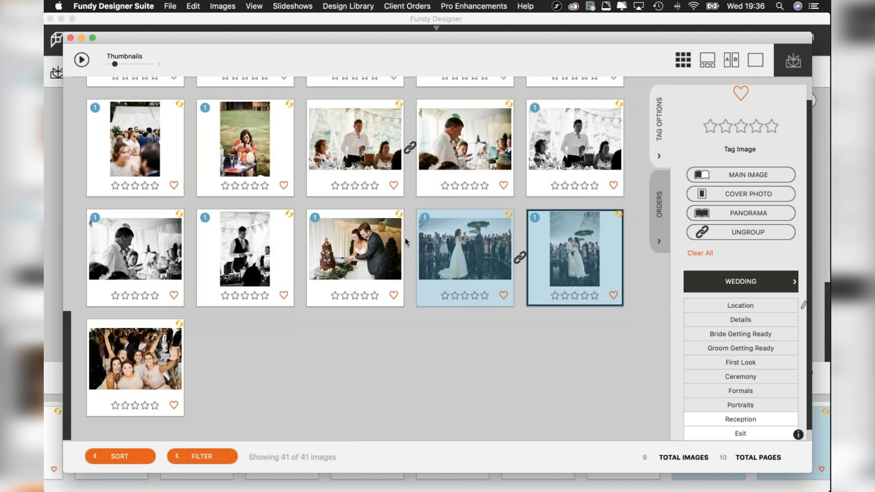
click(363, 149)
Tag the wedding cake photo at the start of the grid as Details.
scroll(364, 149, up, 10)
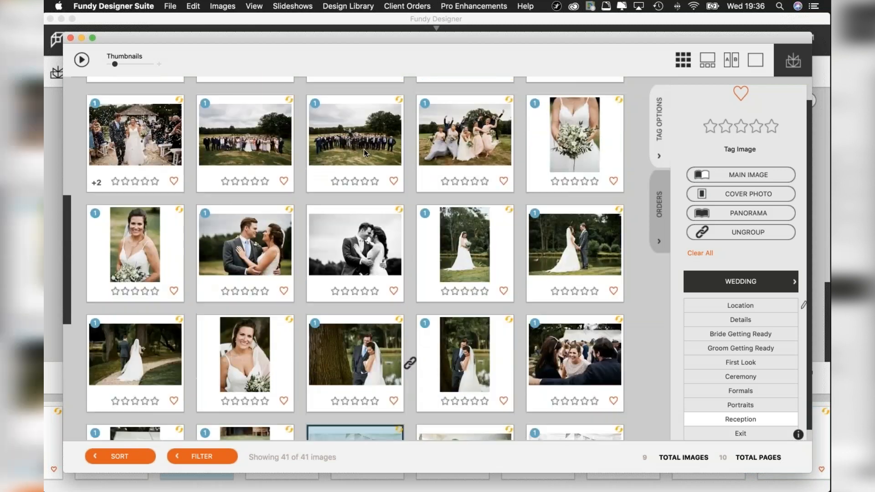
scroll(364, 149, up, 3)
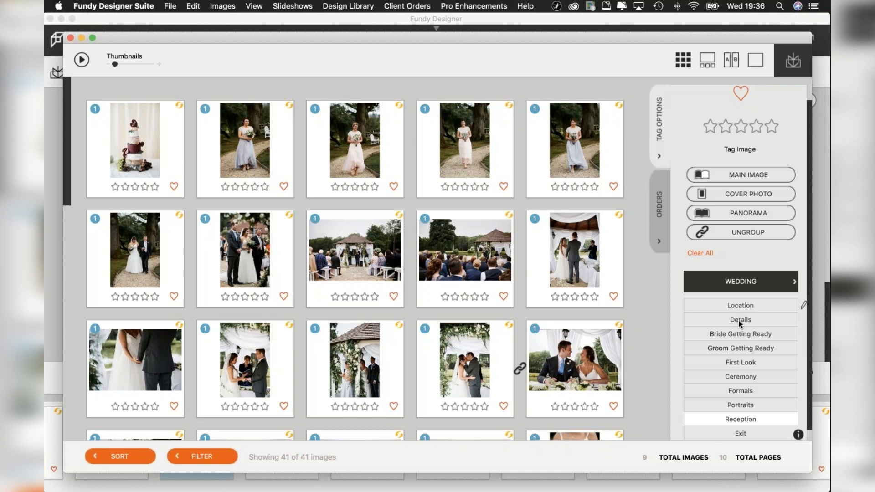
click(176, 168)
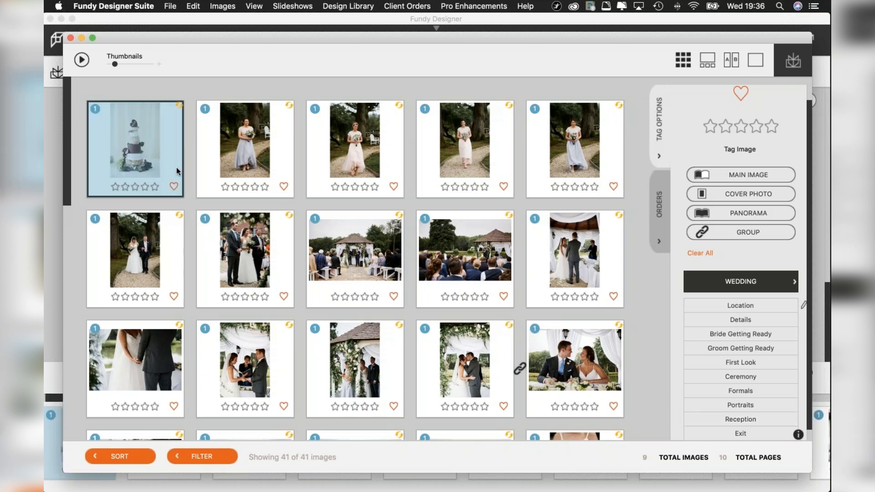
click(739, 319)
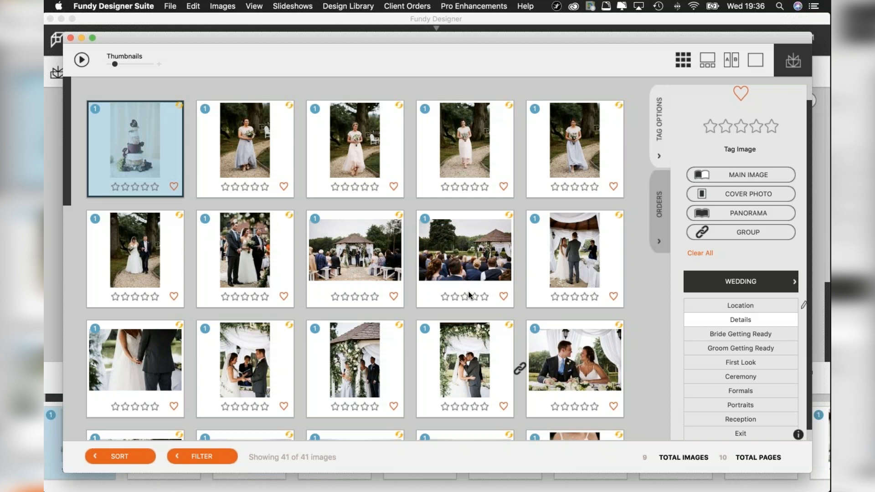
Ungroup the linked kissing couple photo and the couple photo at the table, and group them again.
scroll(468, 292, down, 3)
scroll(469, 291, down, 6)
scroll(468, 291, up, 7)
scroll(512, 292, up, 2)
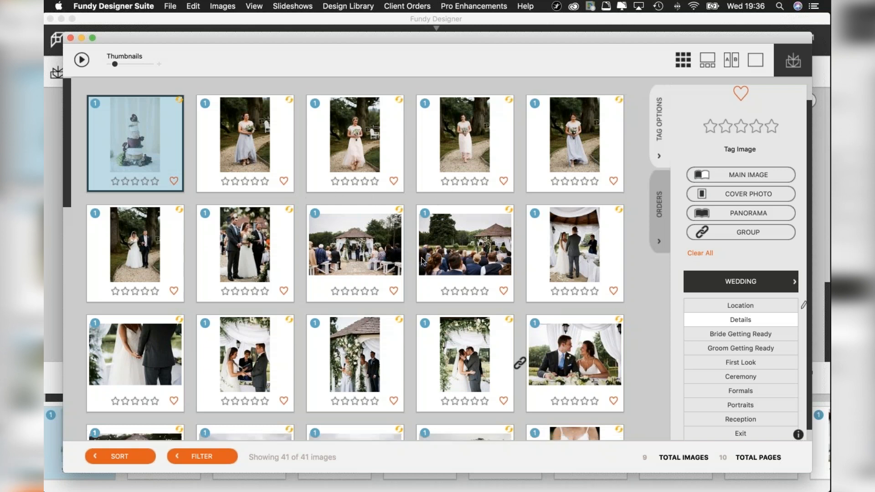
scroll(421, 261, down, 3)
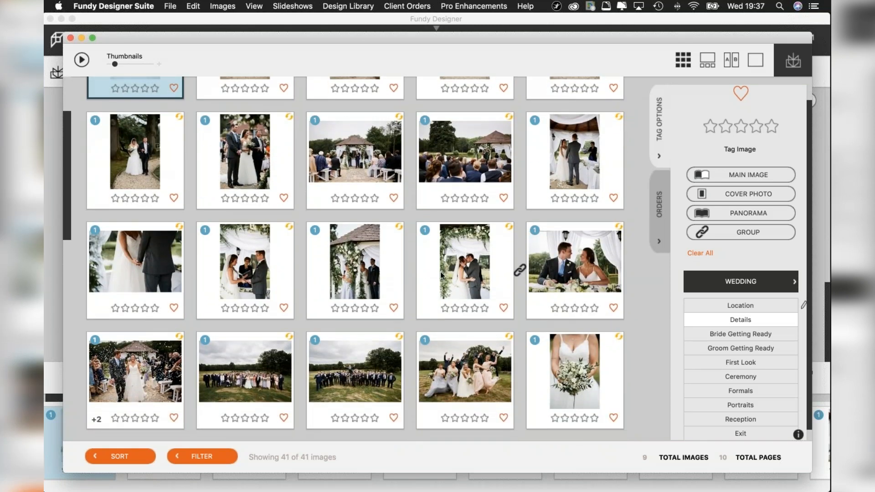
click(461, 264)
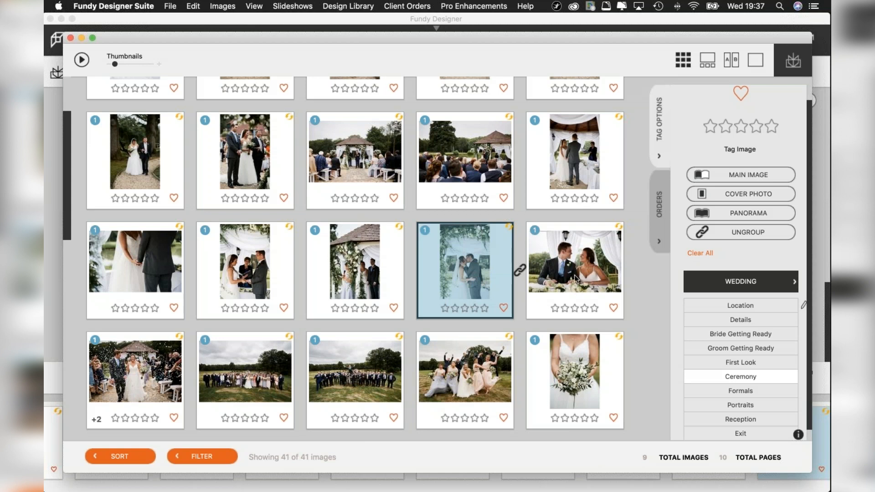
click(564, 264)
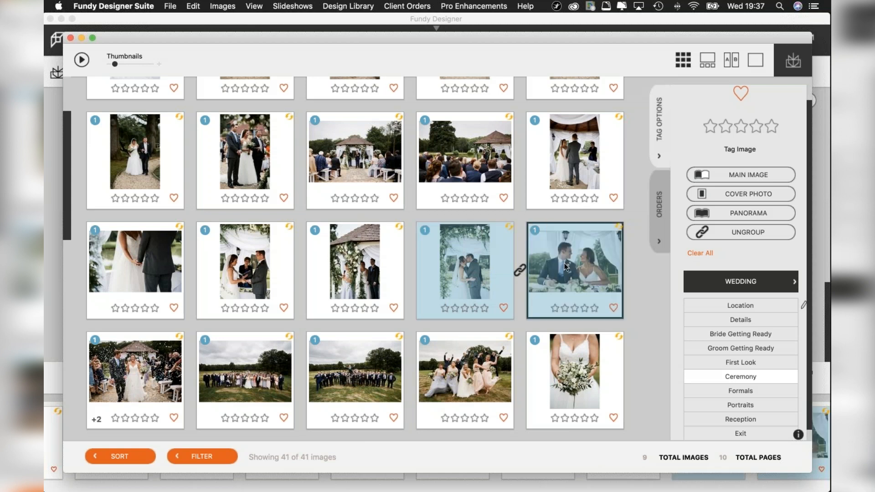
click(740, 236)
click(745, 231)
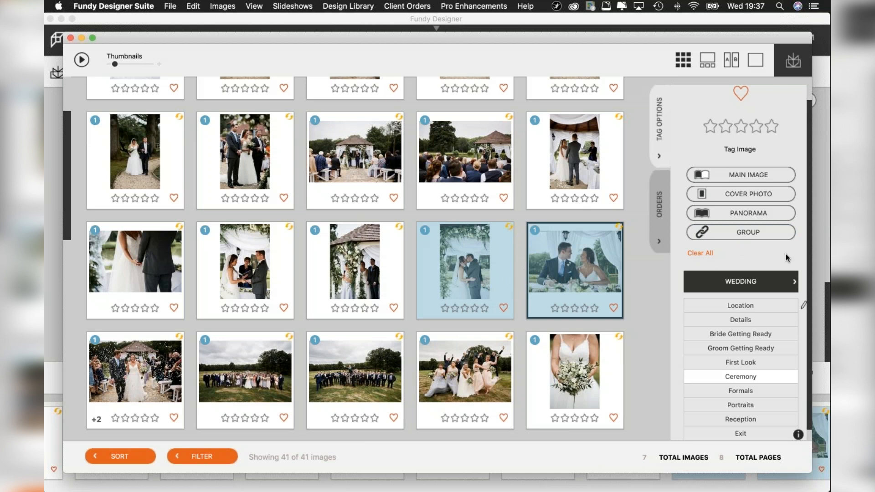
click(759, 236)
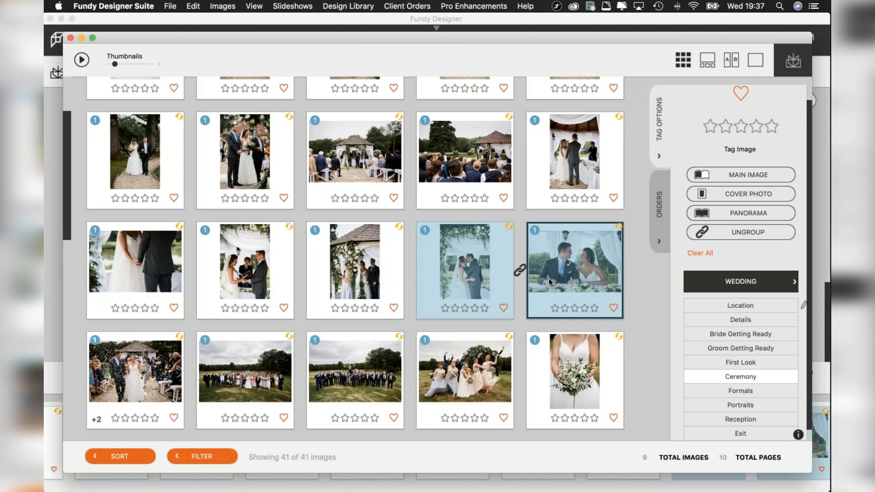
Tag the kissing couple photo under the floral arch as a main image and check its image details.
click(352, 264)
click(471, 264)
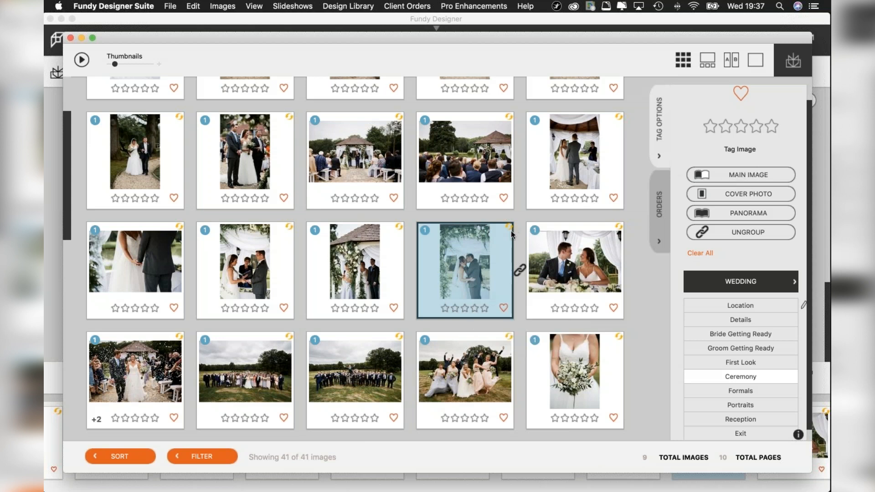
click(745, 174)
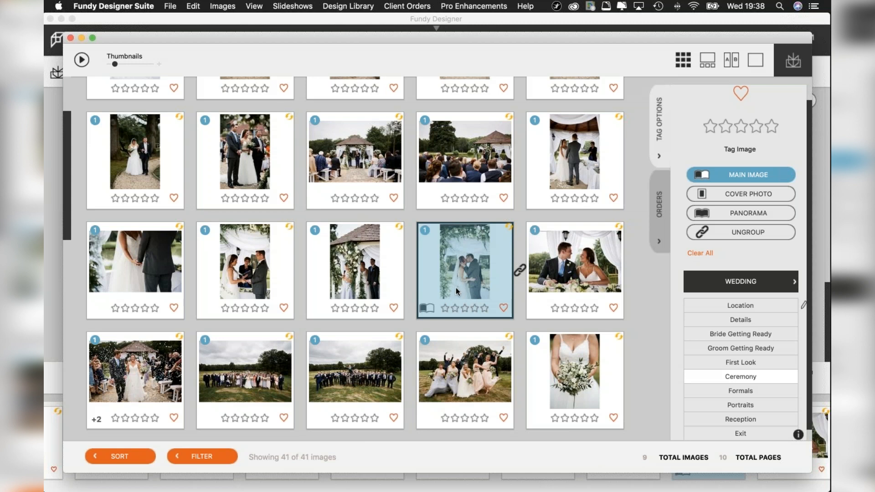
mouse_move(454, 287)
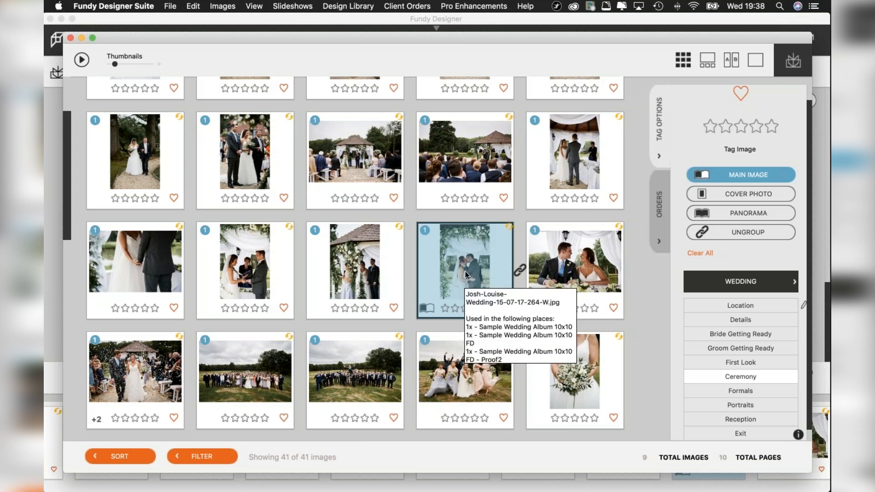
Tag both large group photos on the lawn as panoramas.
scroll(465, 271, up, 3)
scroll(464, 272, down, 6)
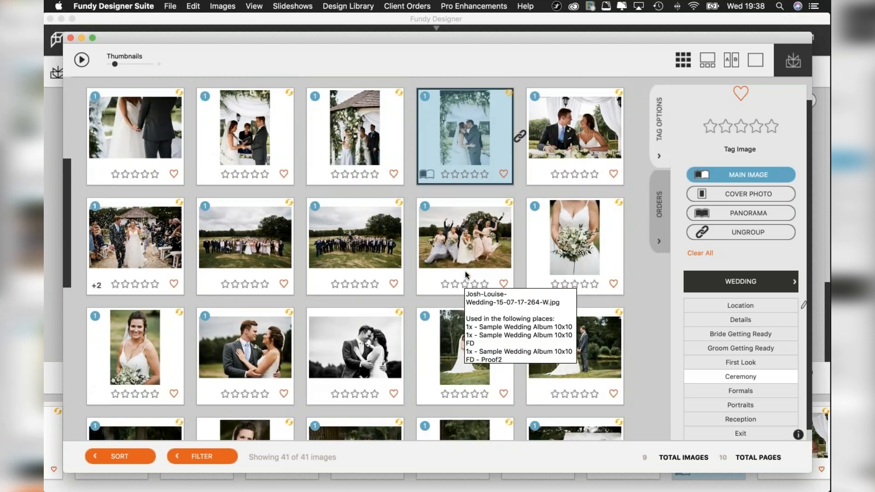
scroll(464, 271, down, 12)
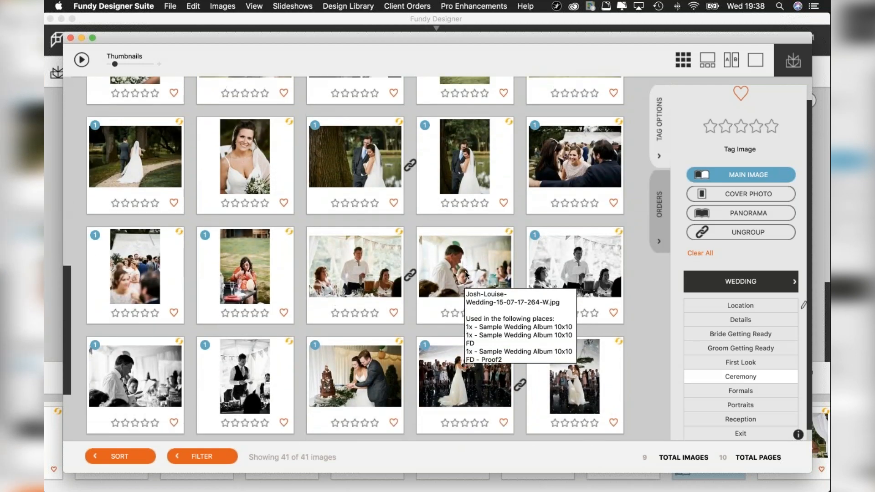
scroll(465, 272, up, 8)
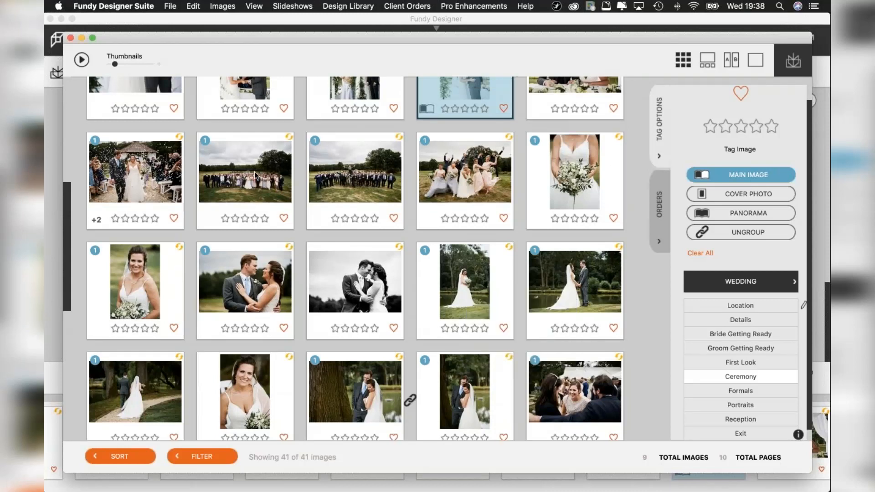
click(254, 171)
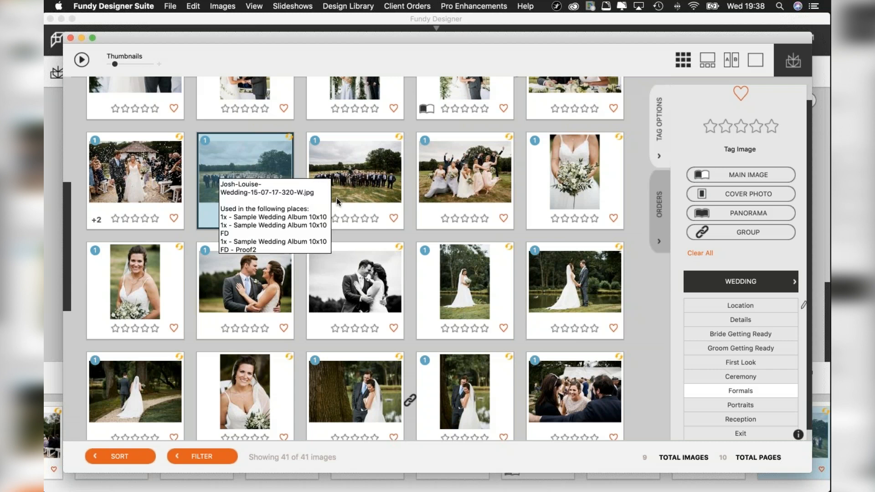
click(748, 213)
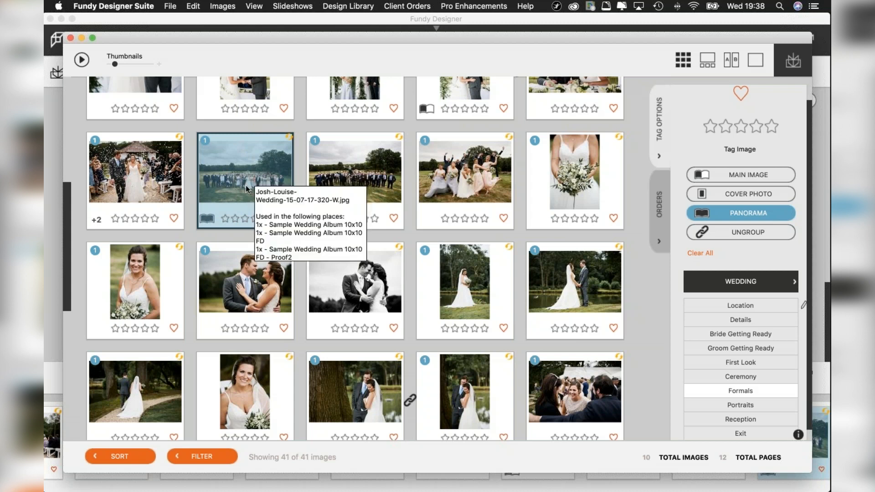
click(333, 172)
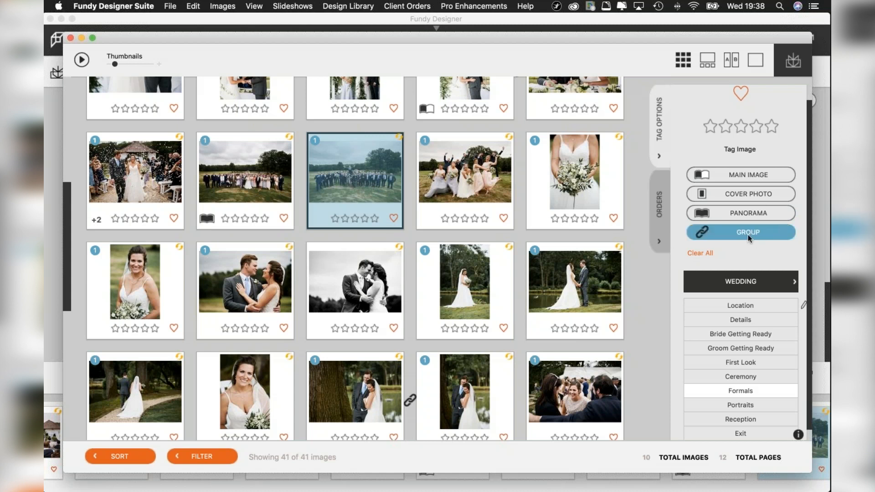
click(744, 216)
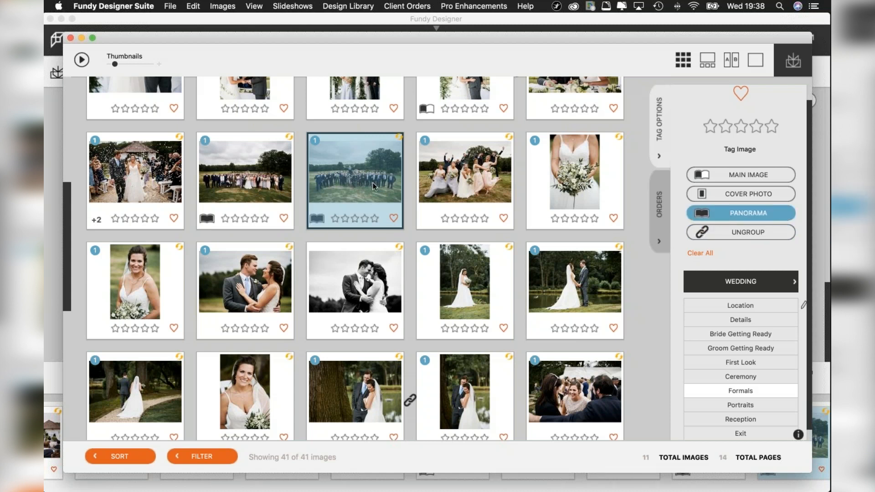
mouse_move(367, 185)
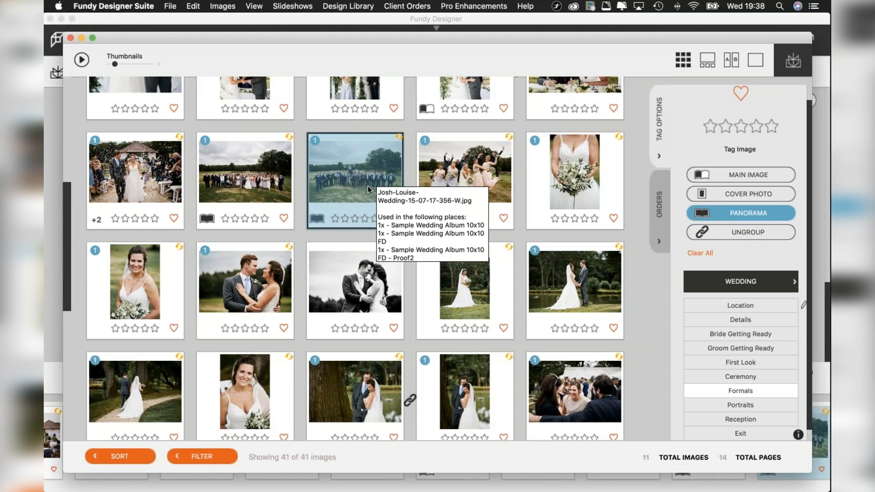
Group the jumping bridesmaids photo with the bride's bouquet close-up.
click(505, 173)
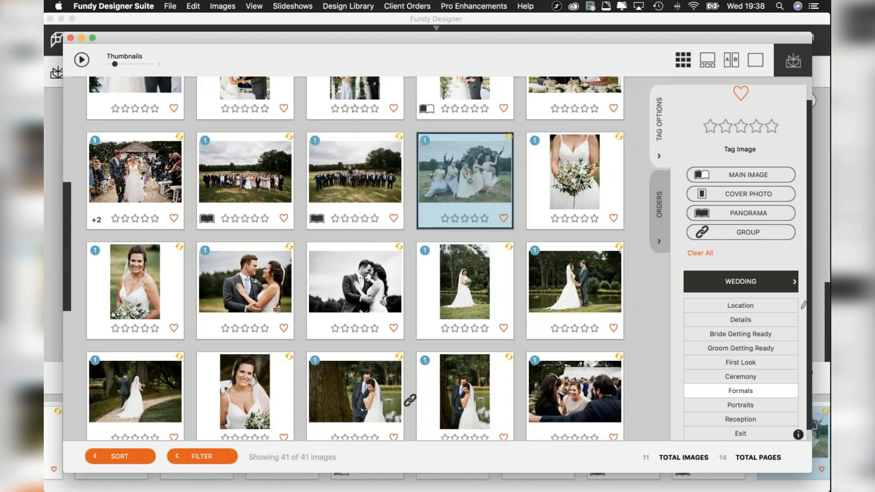
shift+click(580, 181)
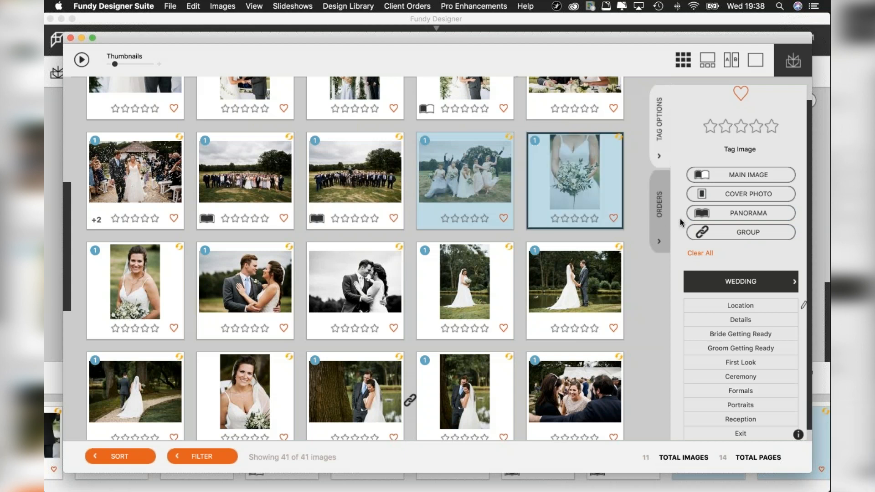
click(754, 232)
scroll(517, 170, up, 3)
scroll(517, 170, up, 3)
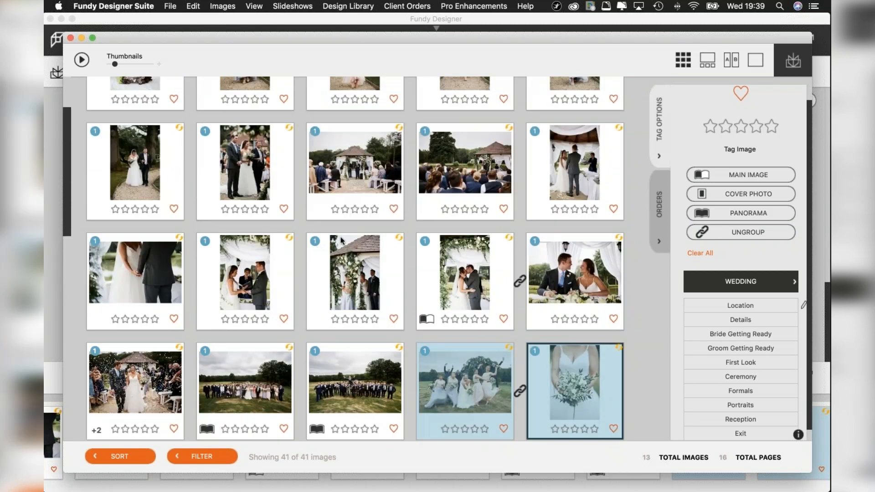
scroll(340, 236, up, 3)
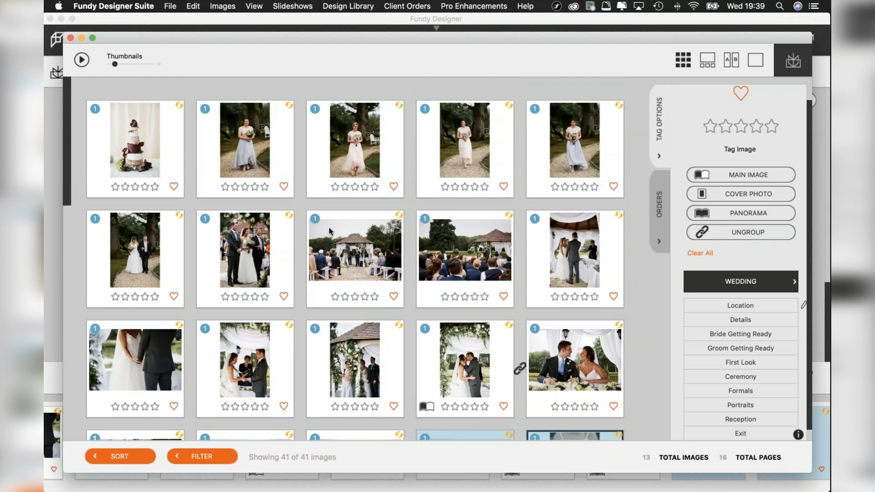
Tag the photo of the couple standing face to face beside the pond as a cover photo.
mouse_move(331, 231)
scroll(358, 248, down, 2)
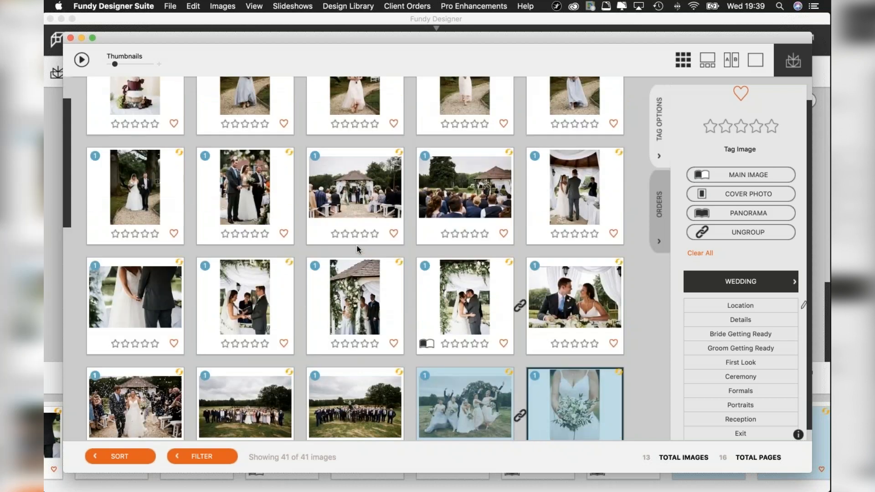
scroll(358, 249, down, 6)
scroll(358, 248, down, 1)
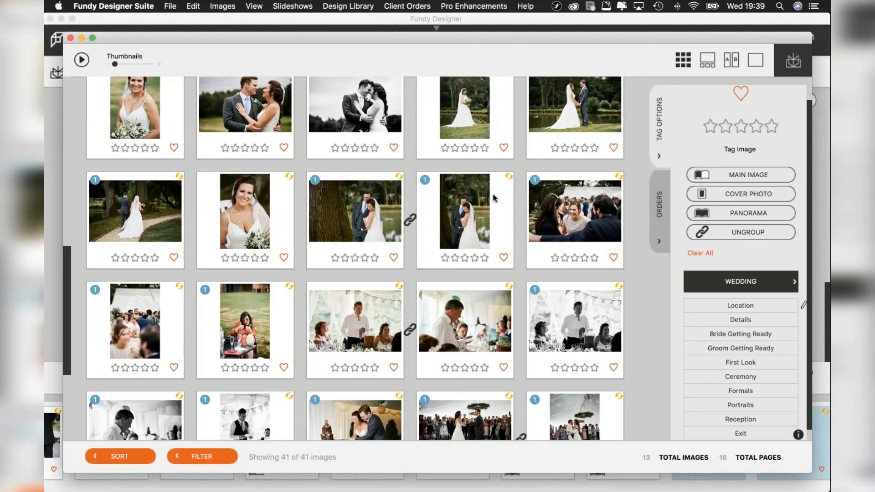
scroll(494, 199, up, 1)
click(583, 139)
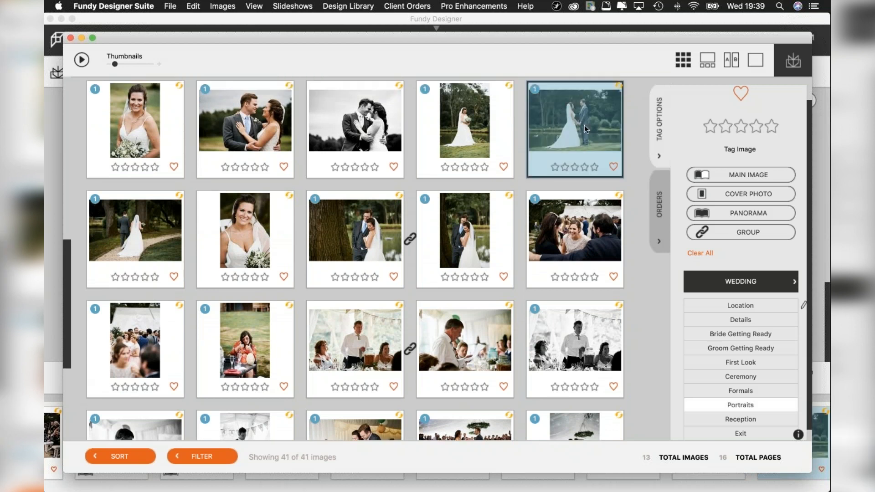
click(755, 196)
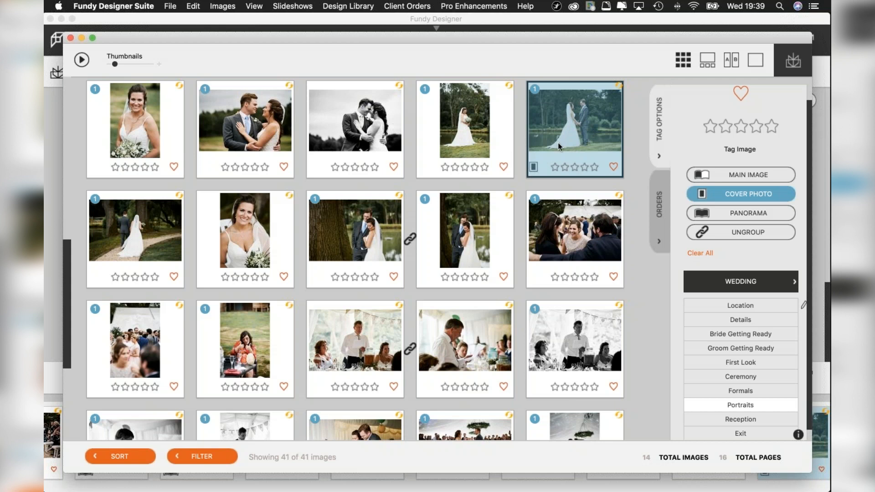
Mark as favourites the bride standing alone by the pond, the smiling bride's close-up portrait, and the landscape first-dance photo.
scroll(548, 202, down, 3)
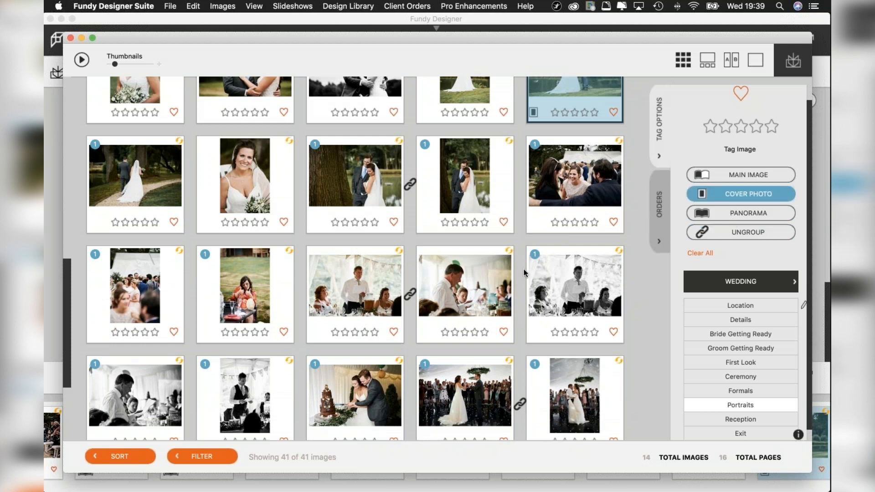
scroll(456, 266, up, 10)
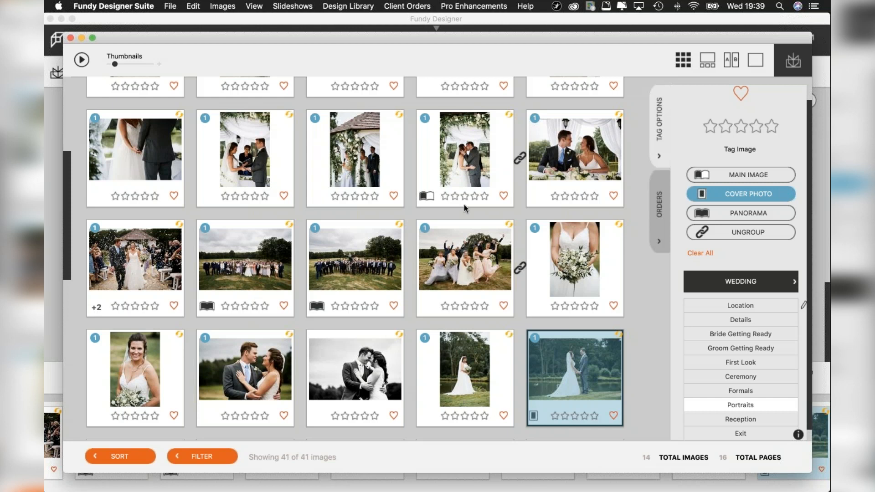
scroll(424, 199, up, 5)
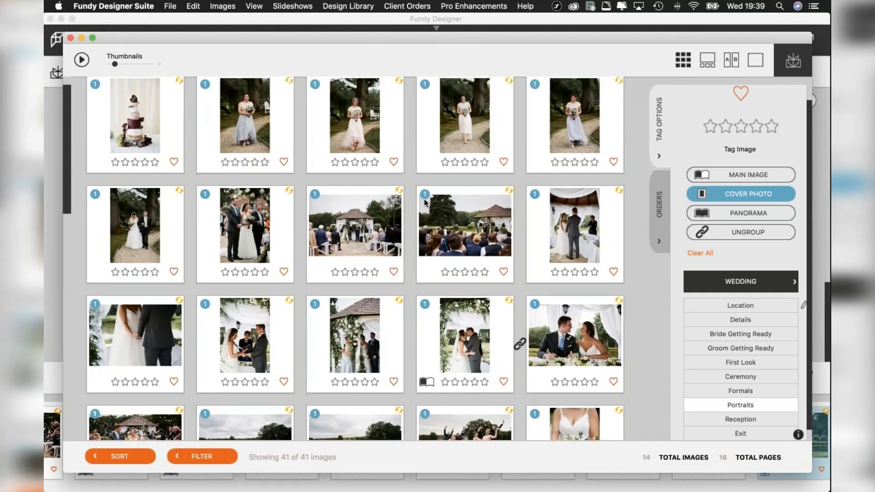
scroll(424, 202, up, 1)
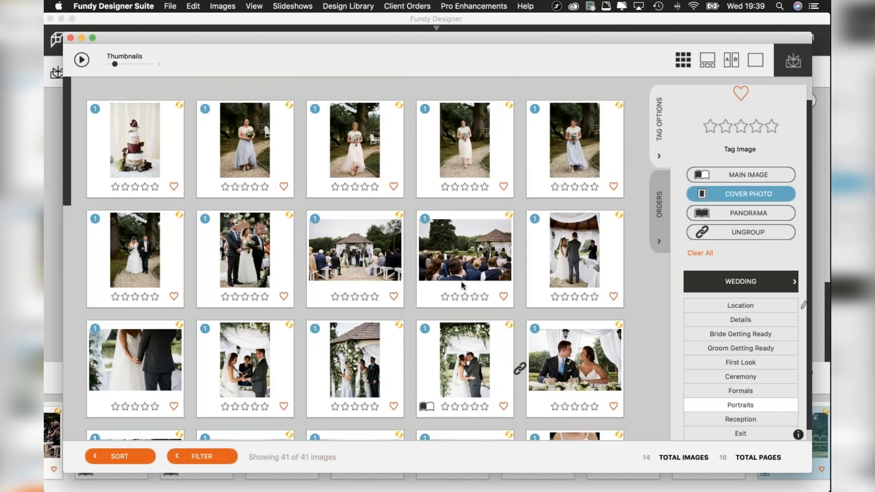
scroll(461, 284, down, 5)
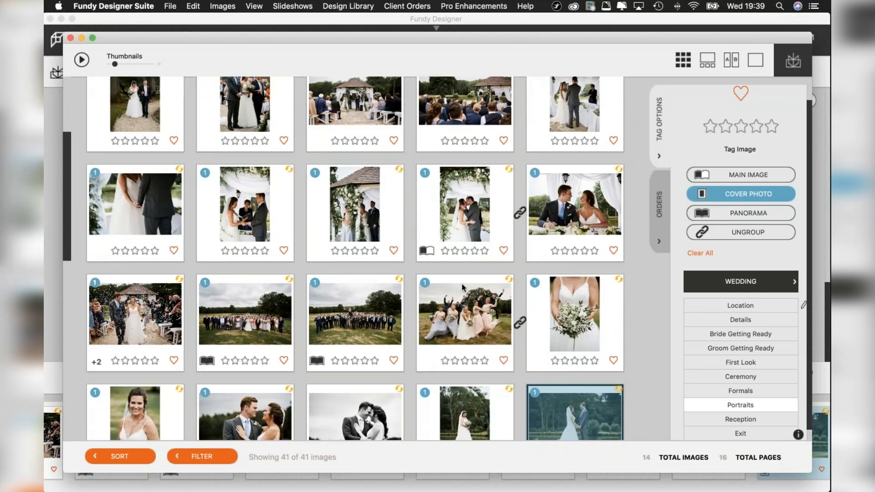
scroll(461, 283, down, 4)
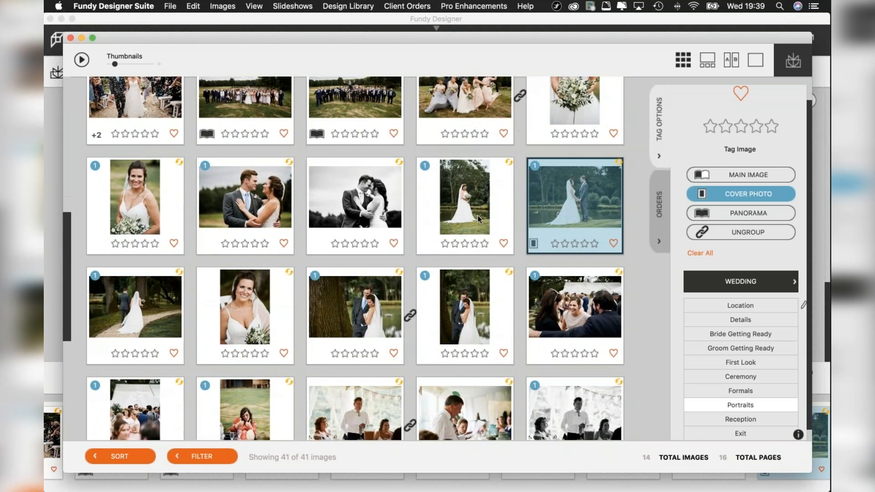
click(503, 243)
click(284, 353)
scroll(259, 334, down, 5)
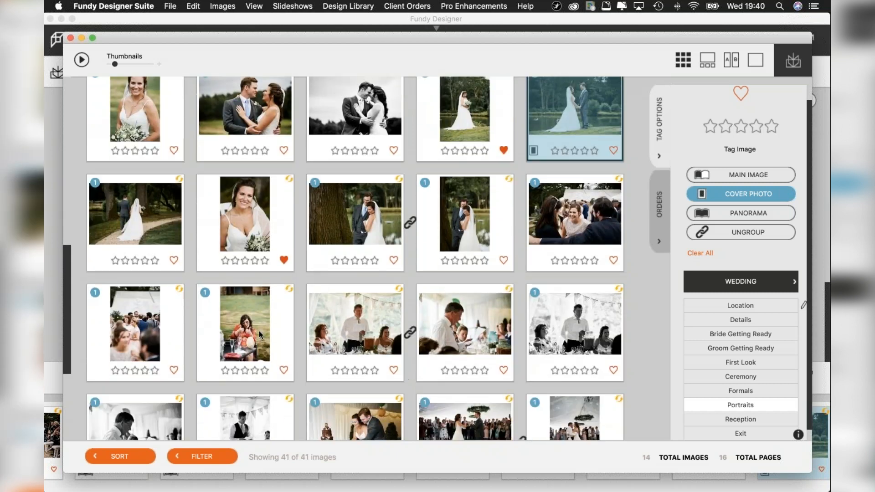
scroll(259, 334, down, 2)
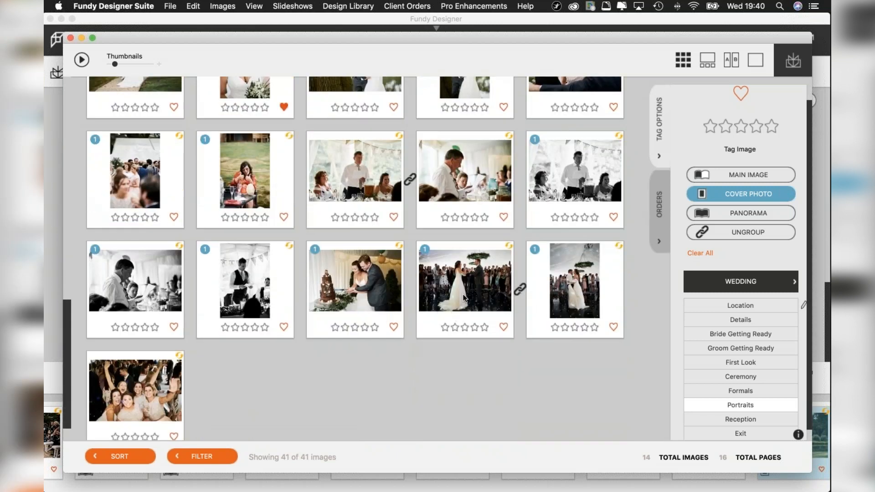
click(503, 326)
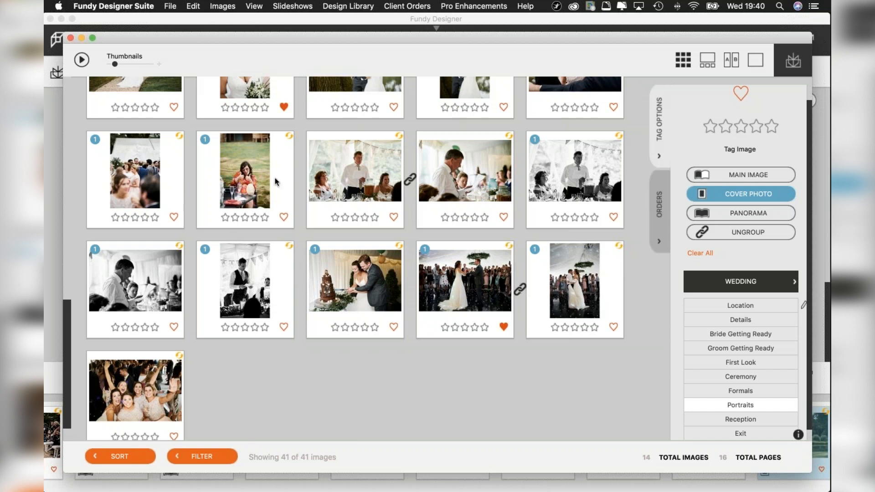
Rate each of the four individual bridesmaid portraits on the garden path two stars.
scroll(283, 191, up, 10)
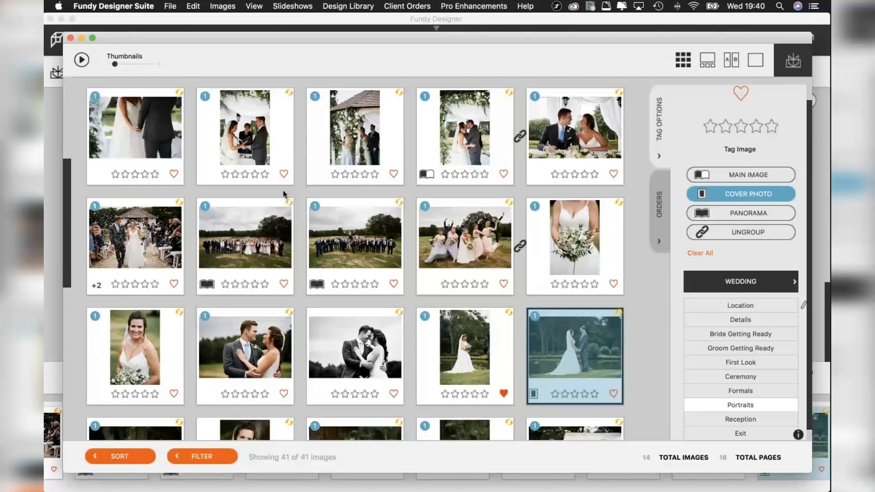
scroll(283, 194, up, 2)
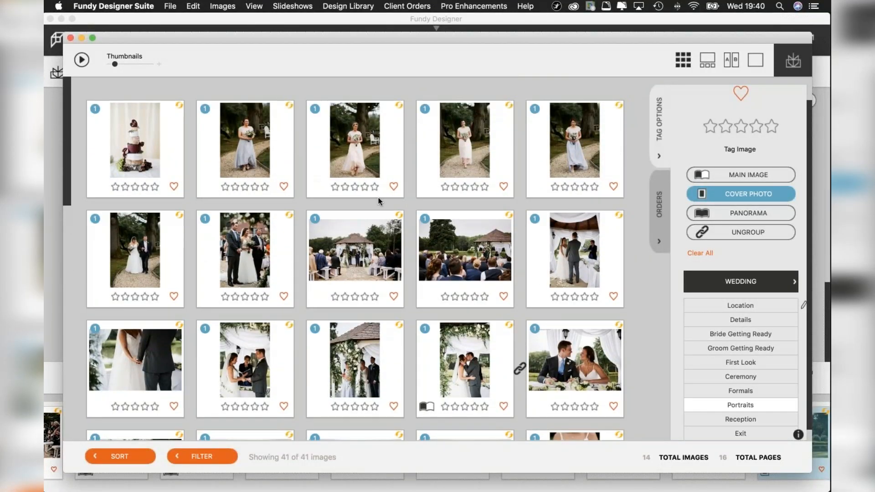
click(235, 187)
click(345, 187)
click(454, 188)
click(565, 186)
Rate the confetti walk photo five stars and the jumping bridesmaids photo three stars.
scroll(299, 251, down, 4)
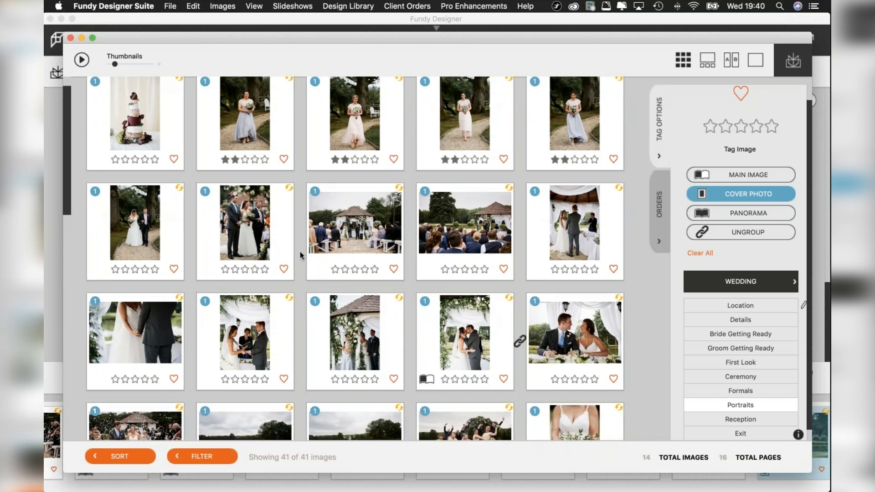
scroll(299, 251, down, 4)
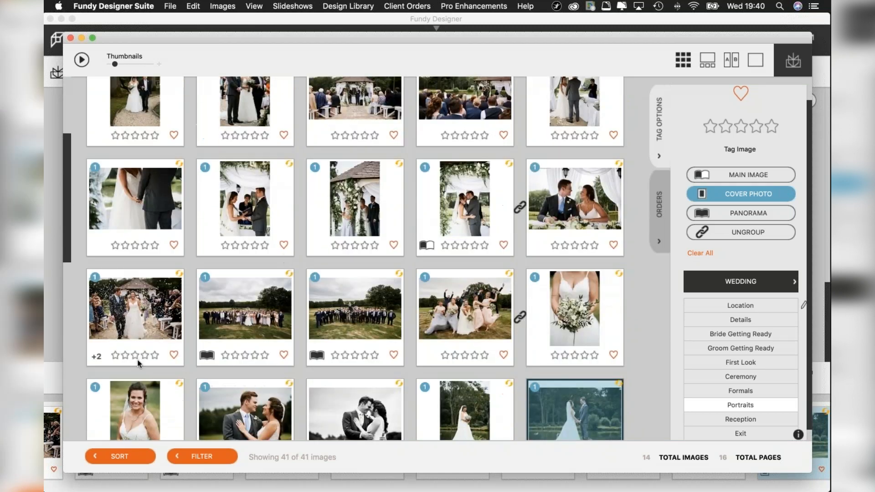
click(154, 355)
scroll(318, 315, down, 5)
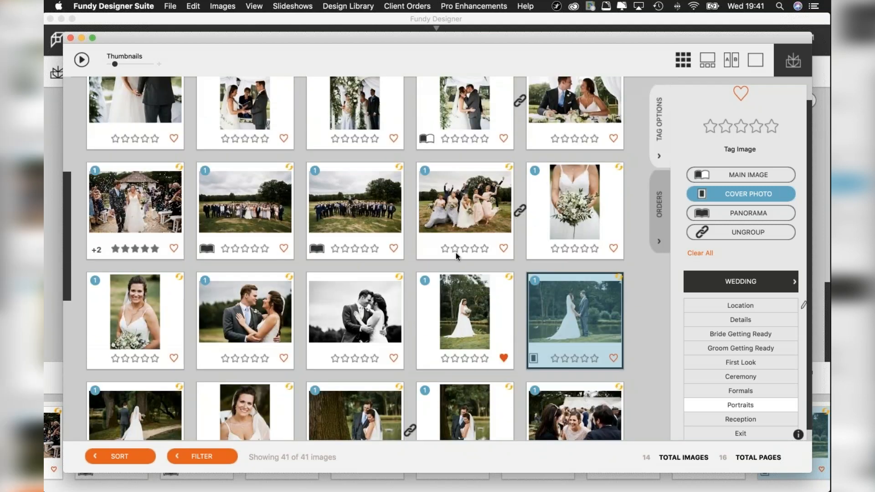
click(462, 249)
Rate the colour photo of the couple embracing two stars and the smiling bride's close-up portrait three stars.
scroll(454, 229, down, 3)
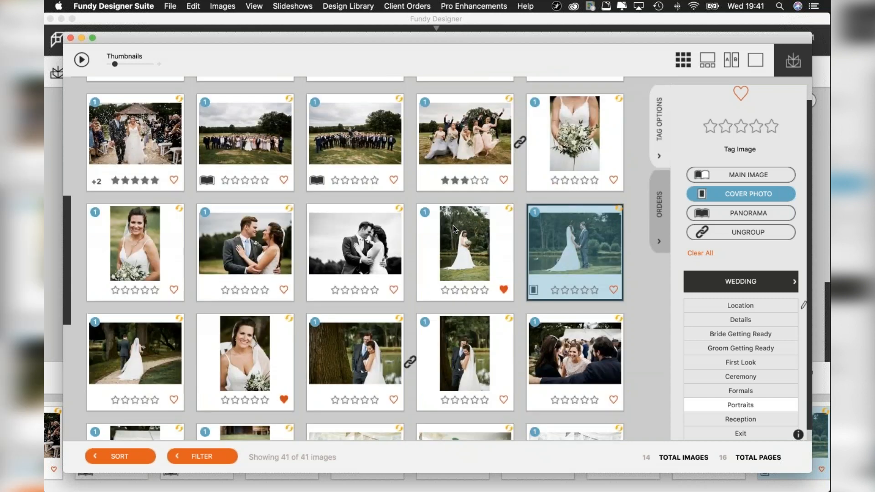
scroll(454, 229, down, 1)
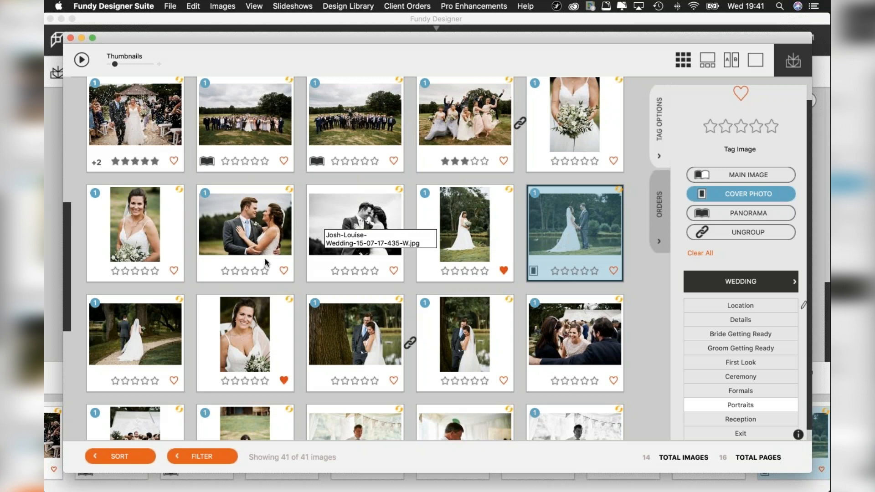
click(235, 271)
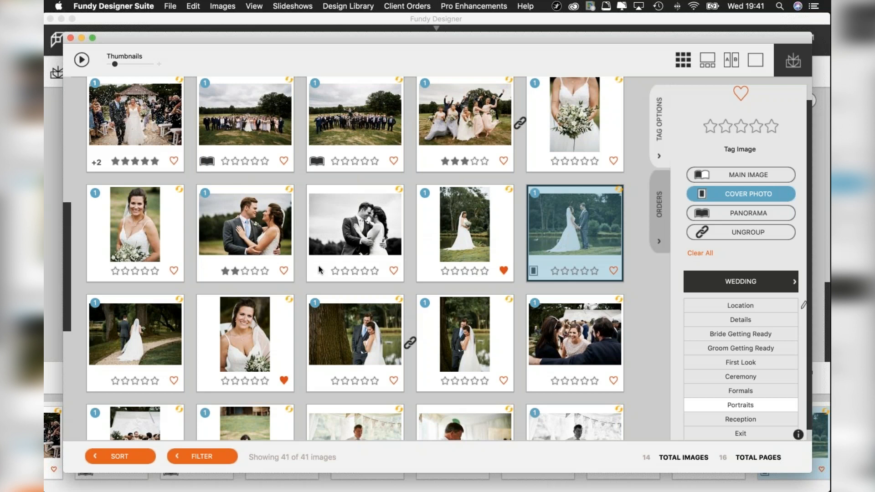
scroll(318, 266, down, 3)
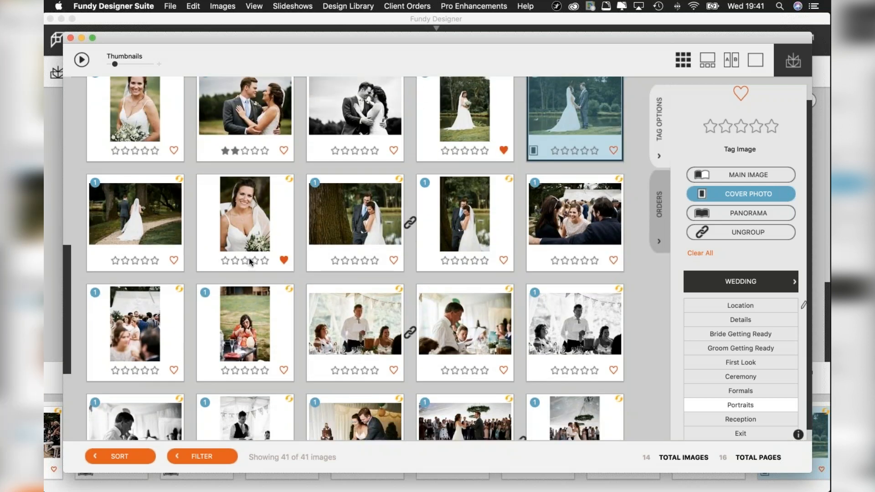
click(245, 258)
Rate the landscape first-dance photo two stars and the group party photo at the end one star.
scroll(287, 311, down, 3)
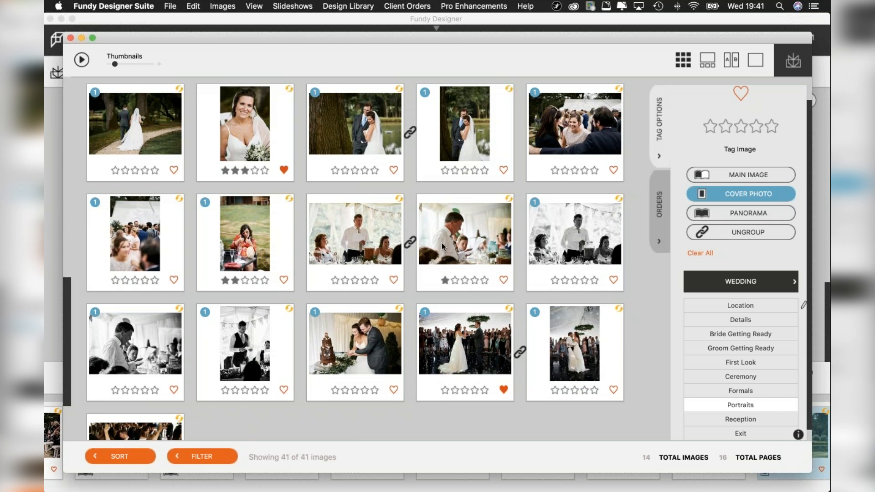
scroll(417, 298, down, 1)
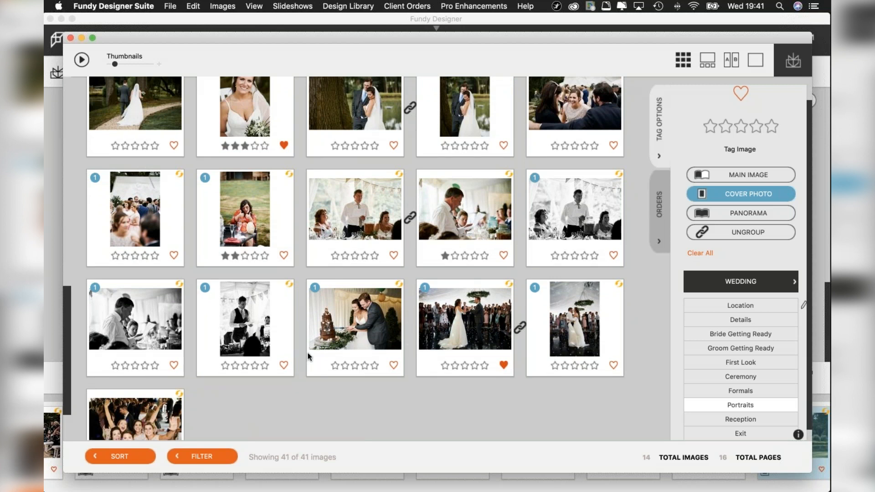
scroll(359, 357, down, 2)
scroll(357, 354, down, 1)
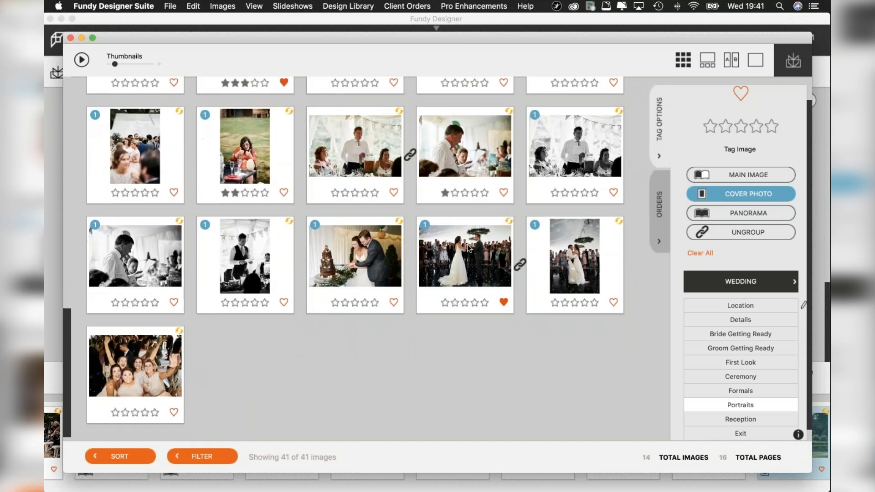
click(454, 303)
scroll(117, 394, down, 1)
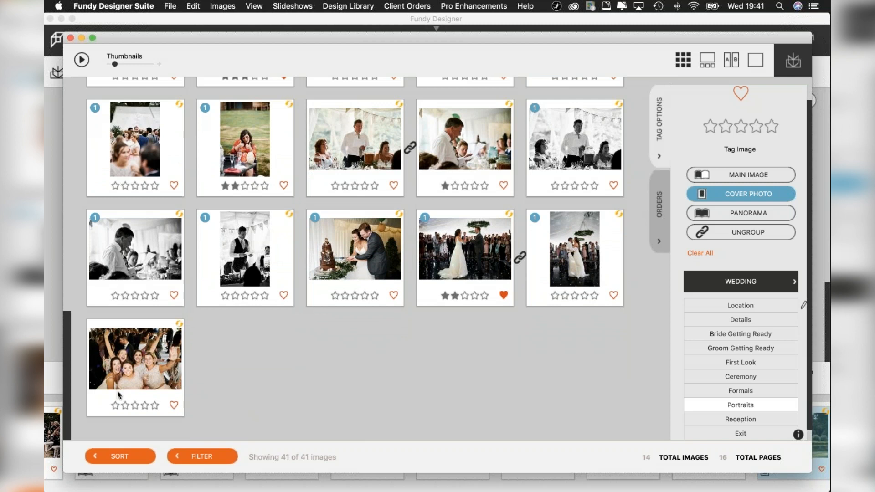
click(115, 405)
Check the star ratings across the thumbnail grid, then return to the album design view at the start of the image strip.
scroll(458, 159, up, 10)
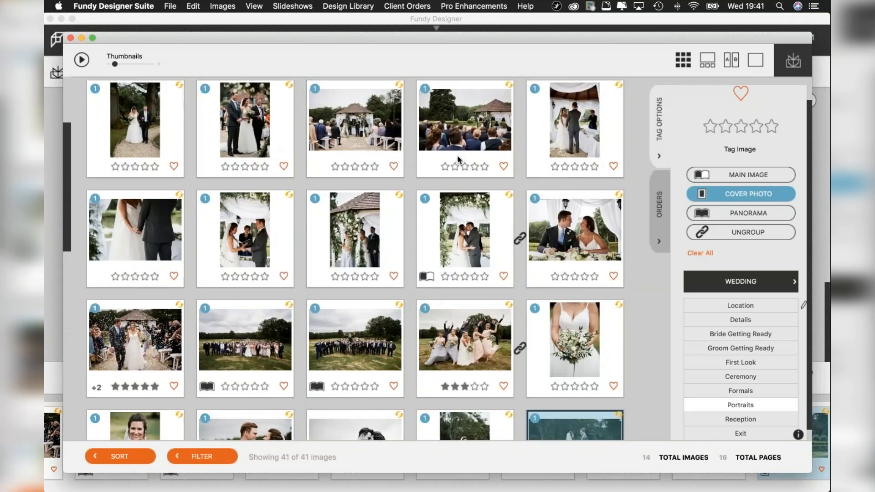
scroll(458, 160, up, 3)
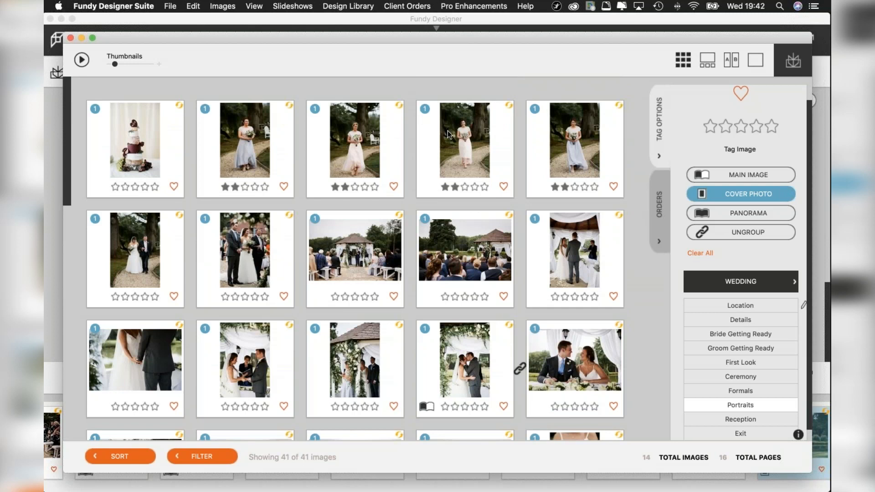
scroll(448, 133, down, 1)
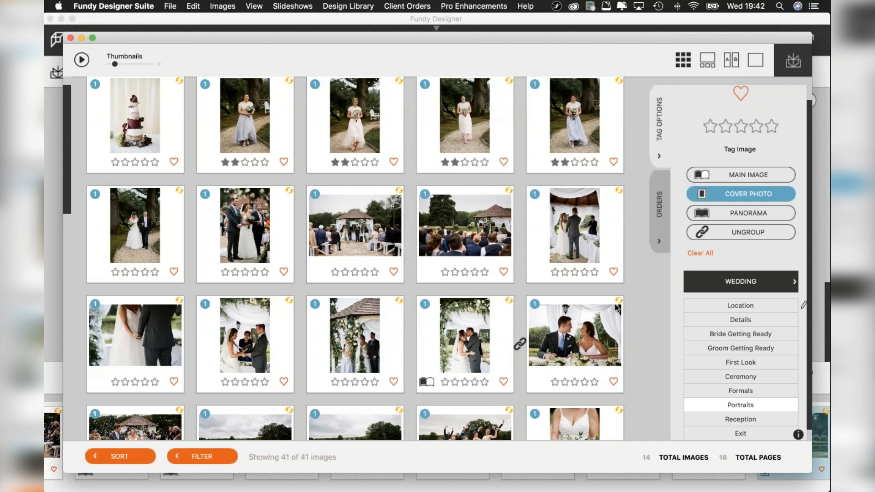
scroll(614, 305, down, 5)
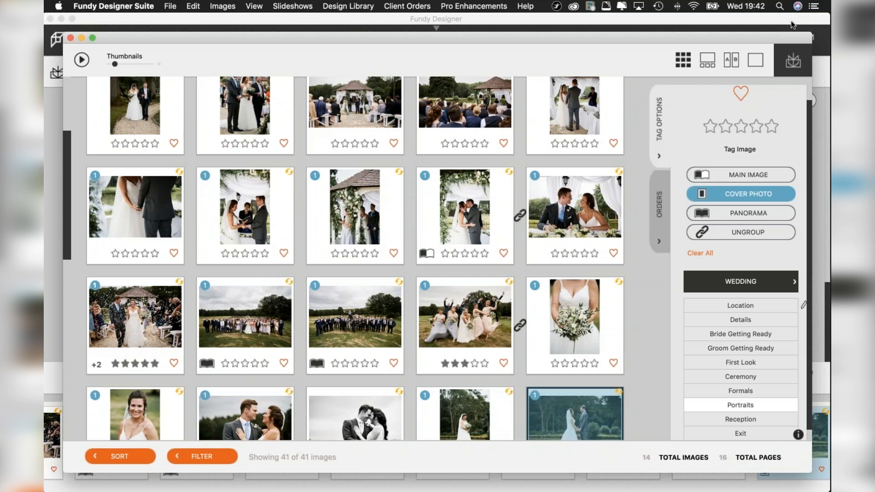
click(793, 62)
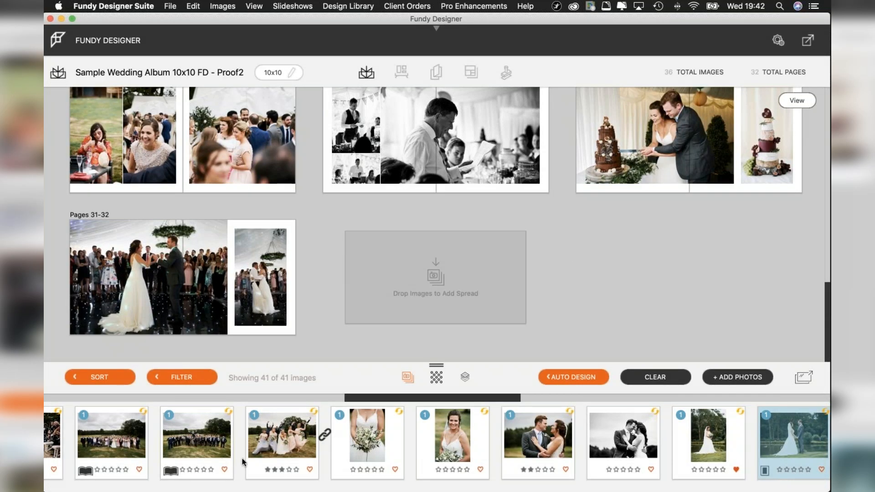
scroll(250, 461, left, 10)
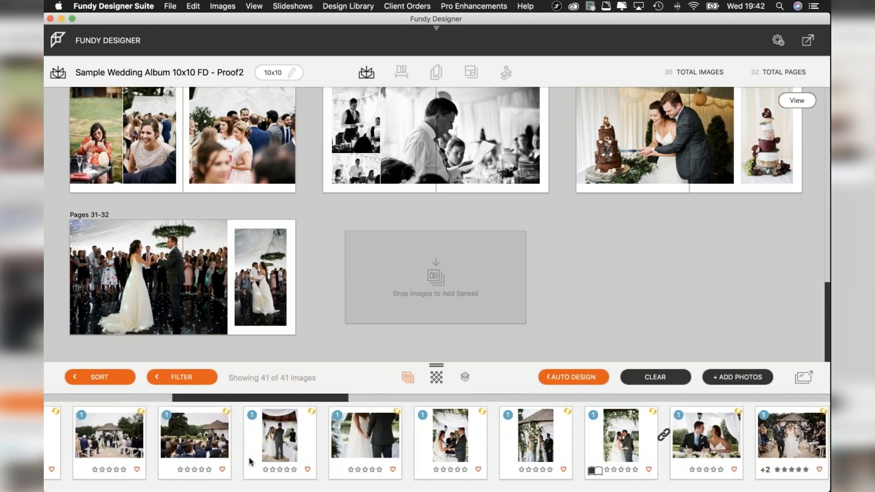
scroll(134, 464, left, 6)
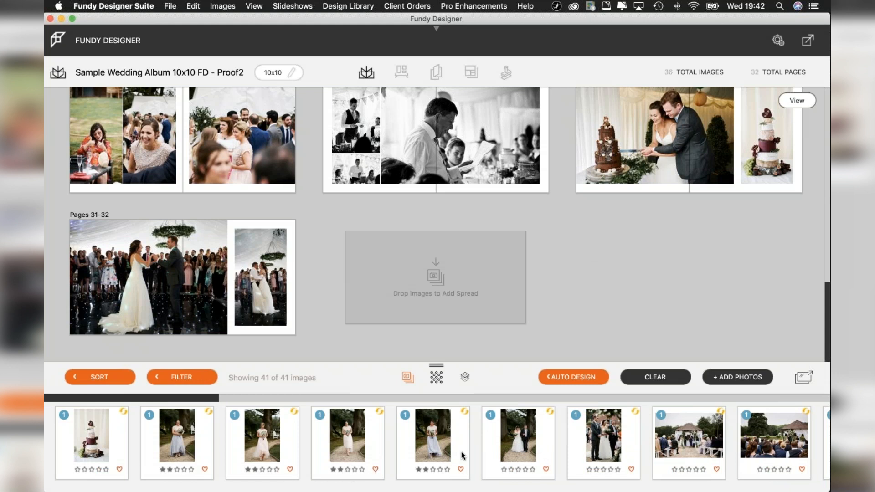
Open the Auto Design settings and set the total images to 30.
click(558, 380)
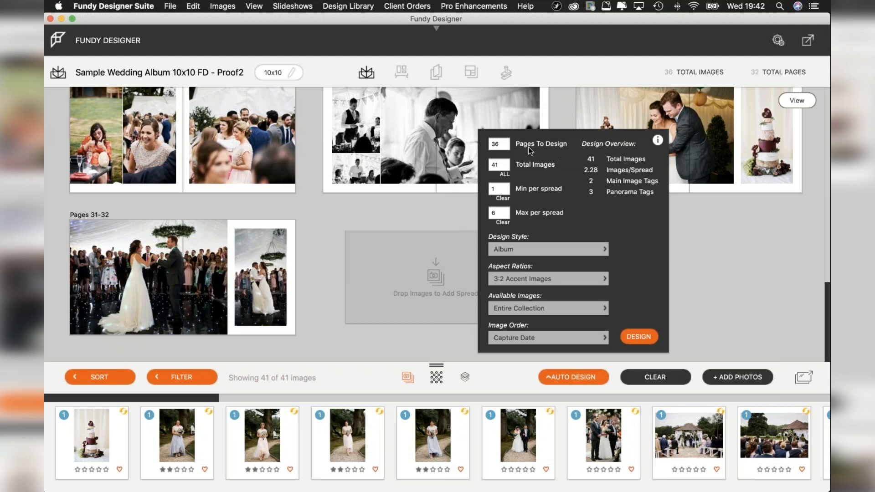
click(592, 372)
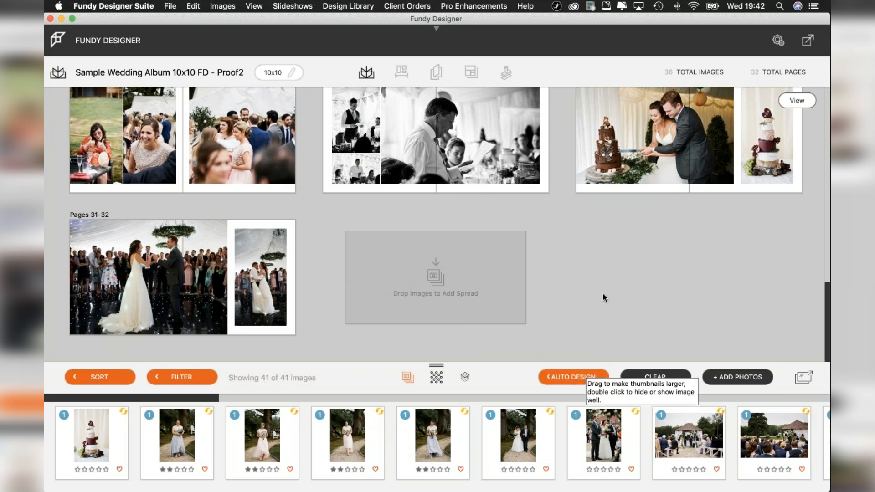
click(572, 376)
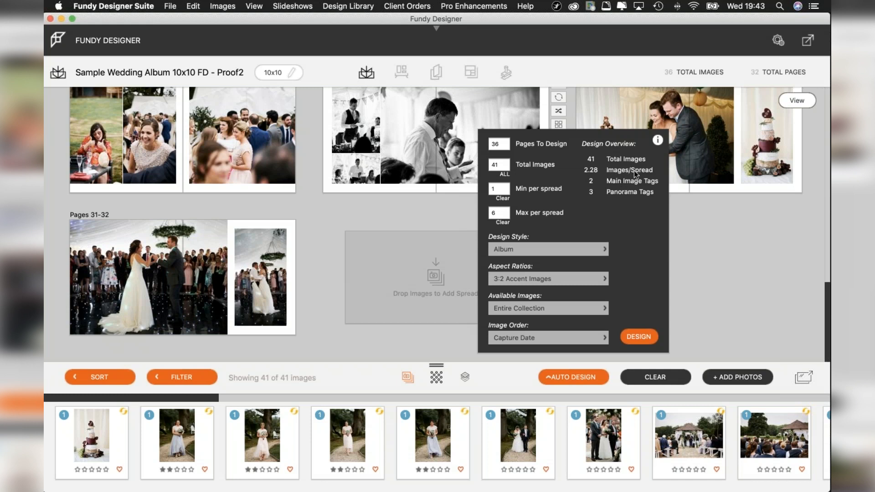
click(503, 166)
key(BackSpace)
key(BackSpace)
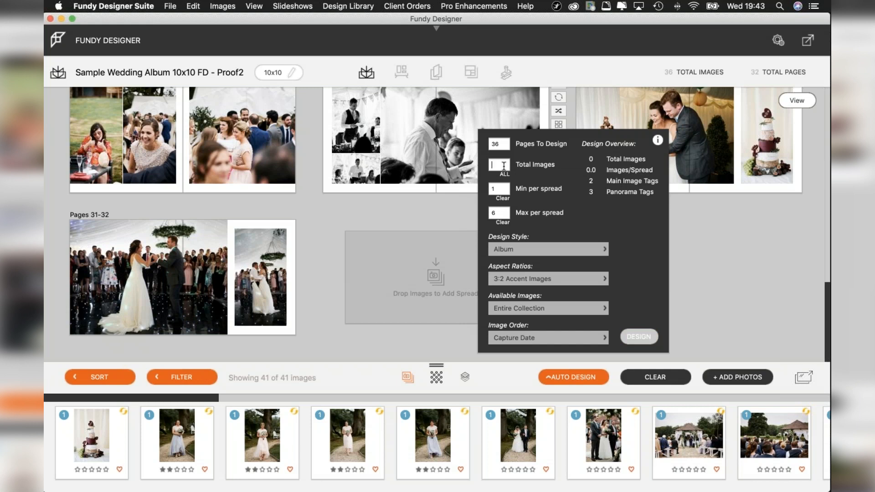
text(30)
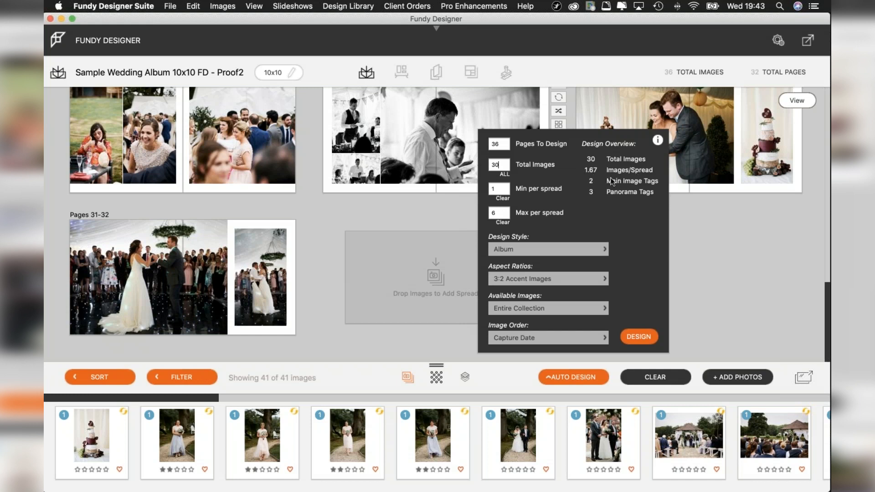
Set the total images for the automatic design to 21.
key(BackSpace)
key(BackSpace)
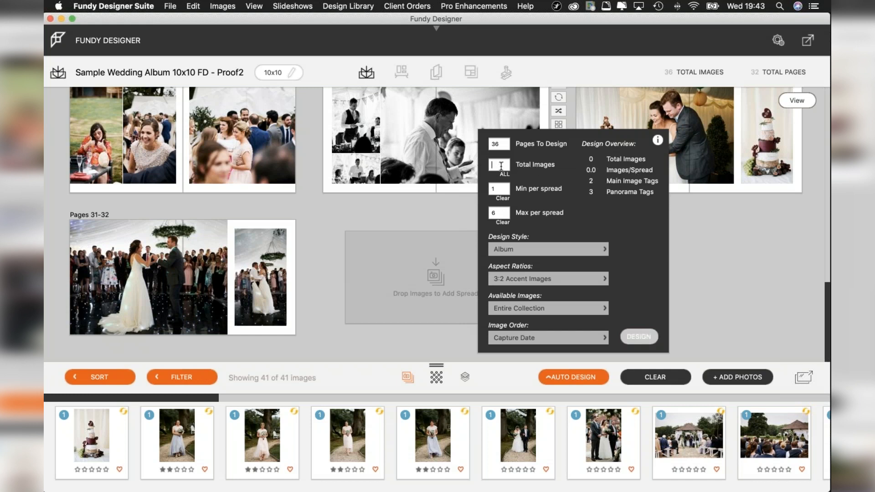
text(21)
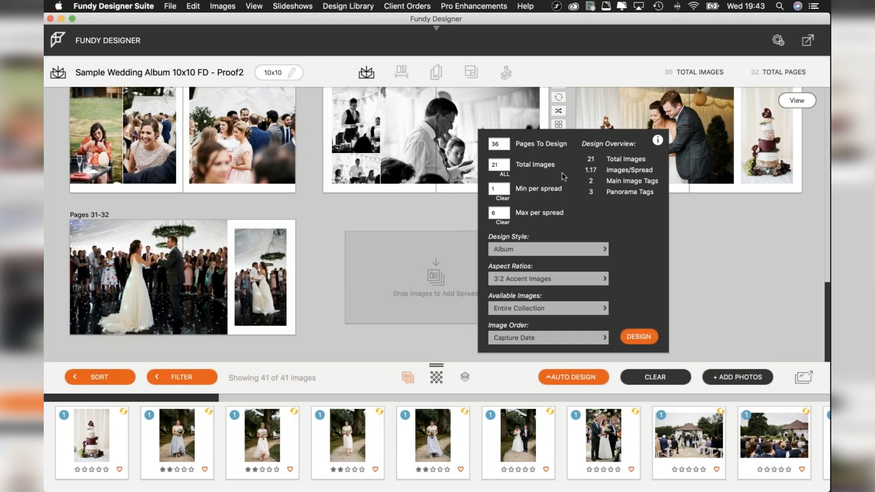
Set the total images back to 41 and close the Auto Design settings without designing.
key(BackSpace)
key(BackSpace)
text(41)
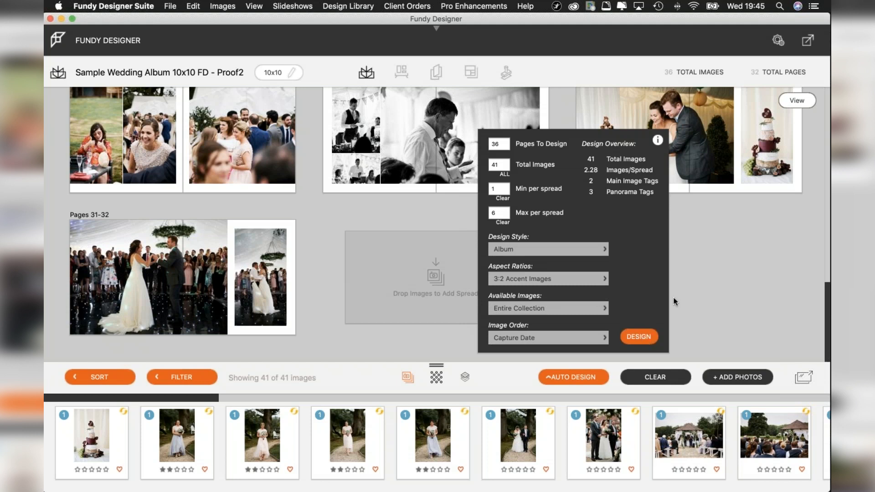
click(726, 273)
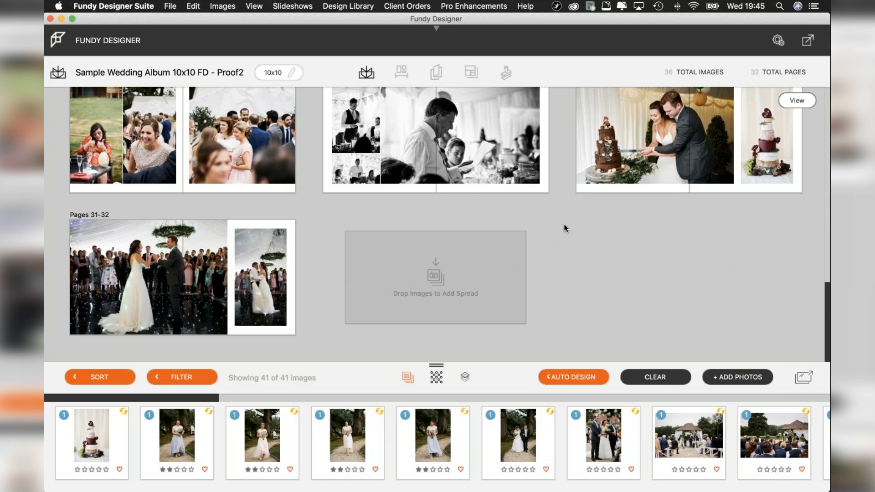
Look through the album's spreads and open the Pages 7-8 ceremony spread for editing.
scroll(565, 227, up, 20)
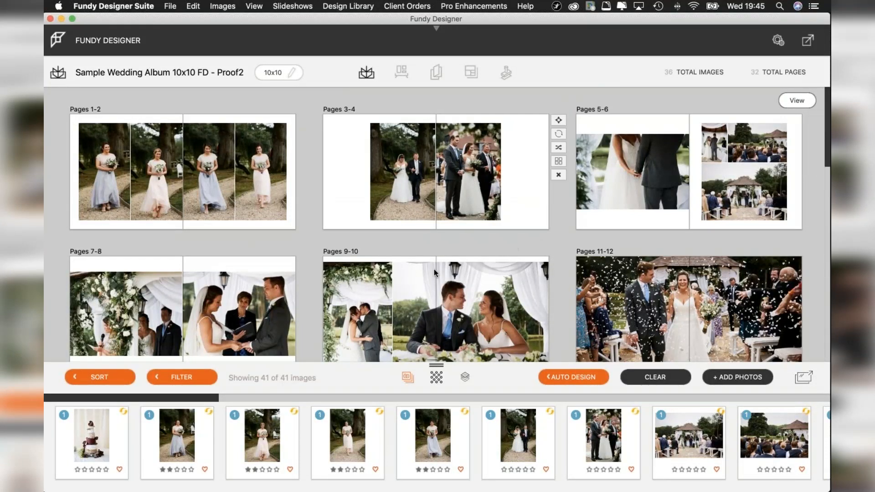
scroll(449, 253, down, 10)
scroll(450, 256, up, 6)
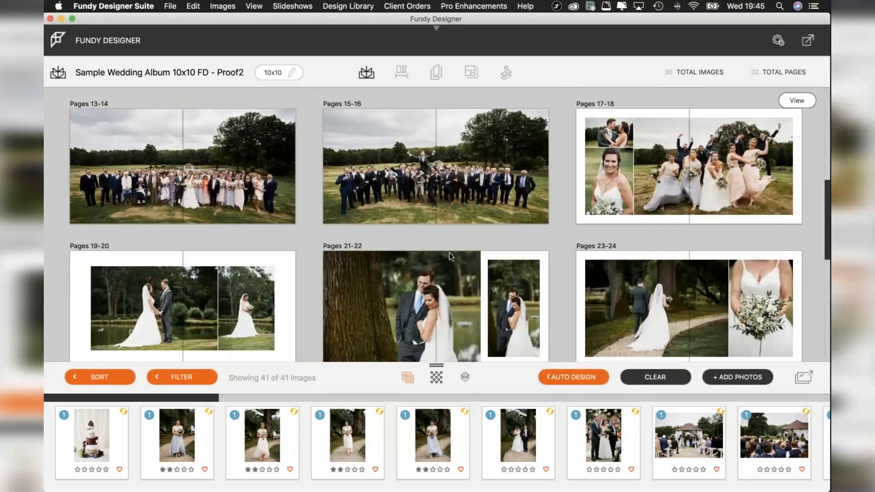
scroll(450, 256, up, 10)
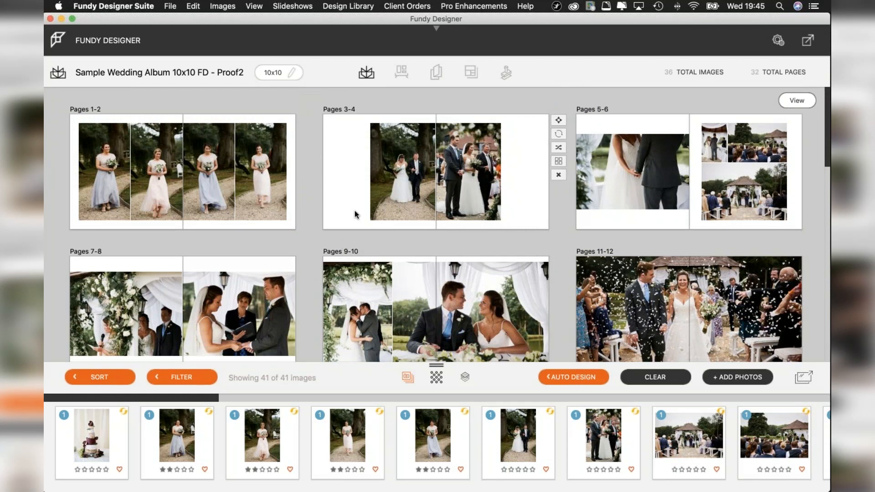
scroll(346, 228, down, 2)
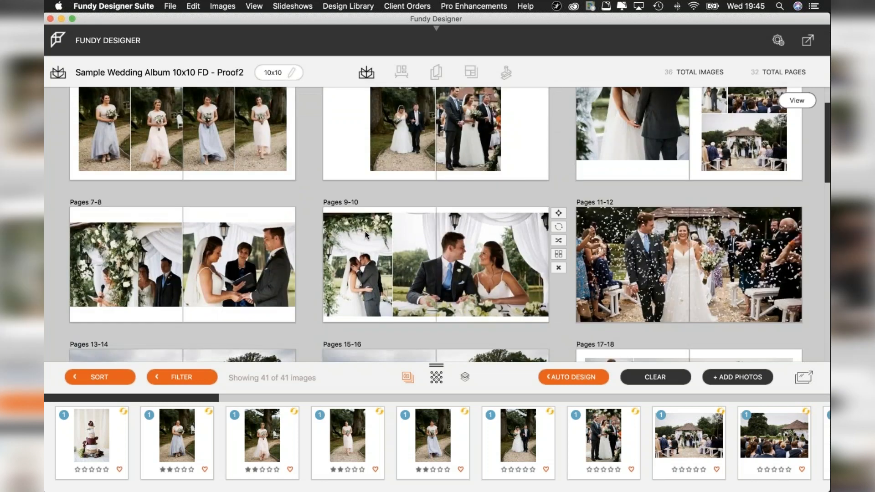
scroll(365, 231, down, 1)
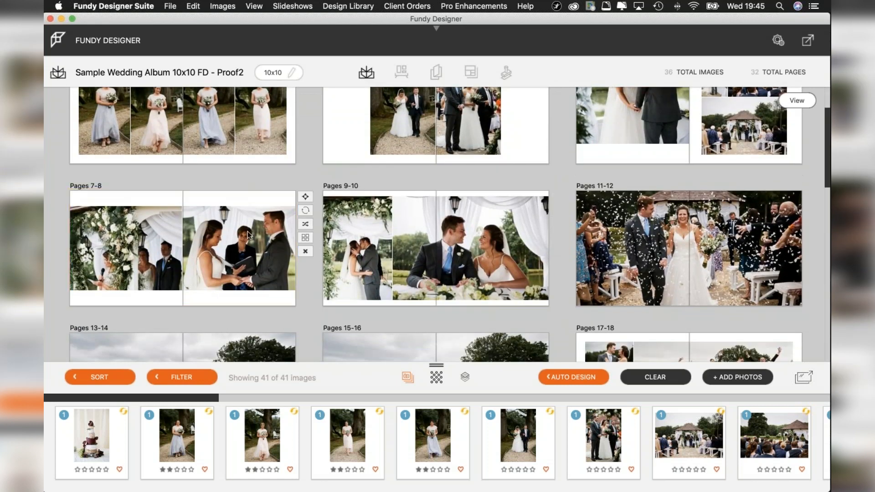
double_click(247, 234)
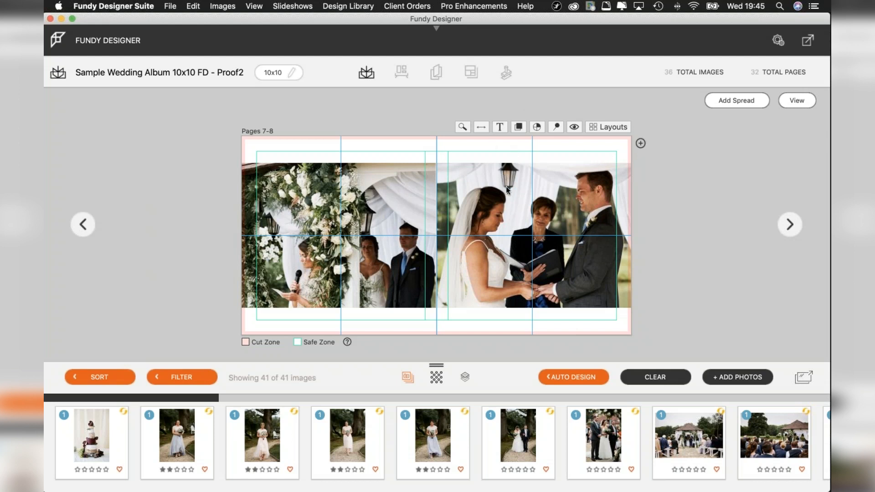
Look through the album layouts offered for the Pages 7-8 spread and return to it without choosing one.
click(614, 127)
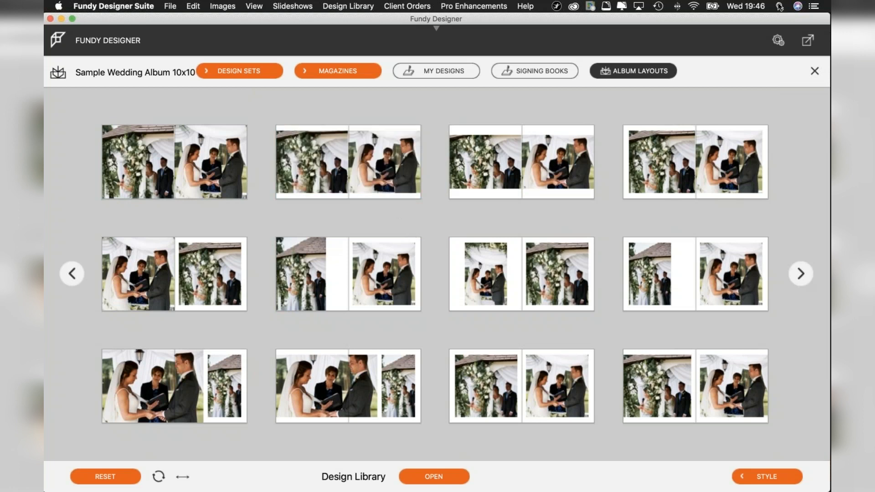
click(814, 72)
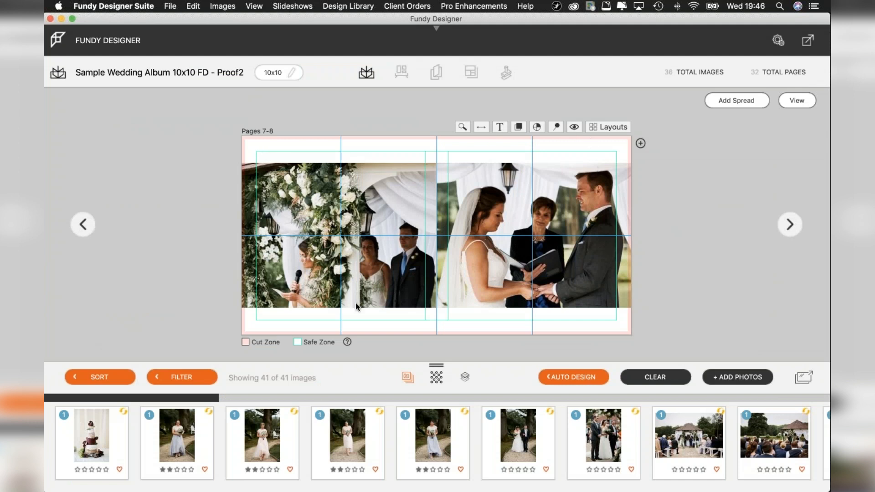
click(589, 277)
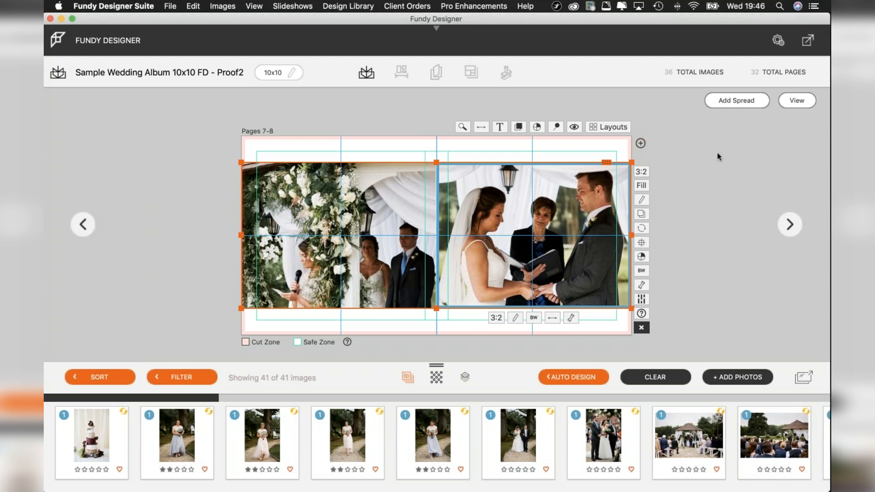
click(702, 179)
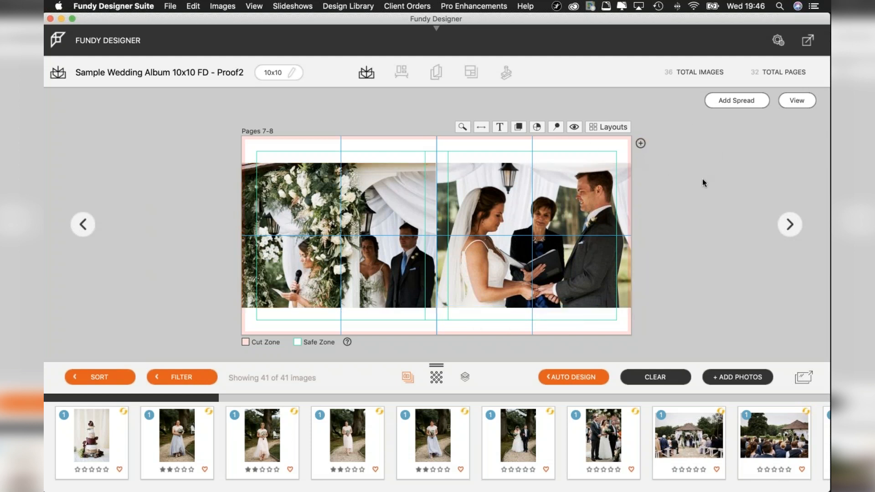
Try the full-bleed two-photo layout on Pages 7-8 and switch back to the layout with white bands above and below the photos.
click(603, 127)
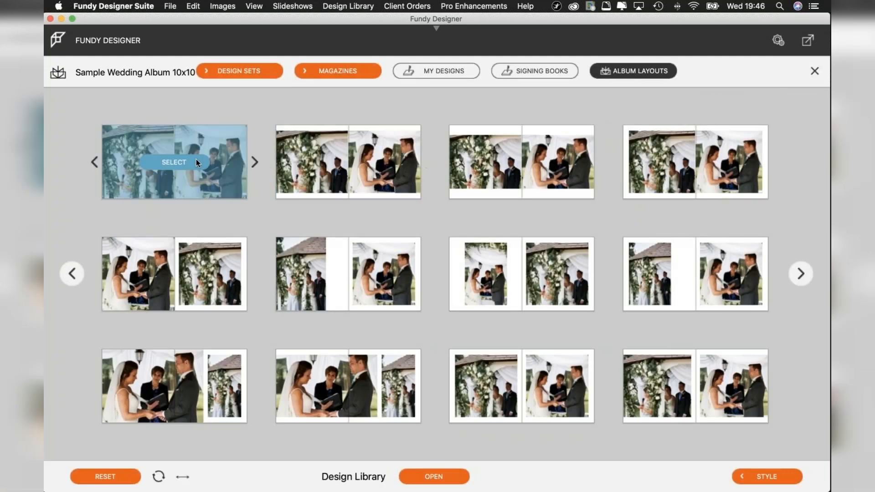
click(189, 162)
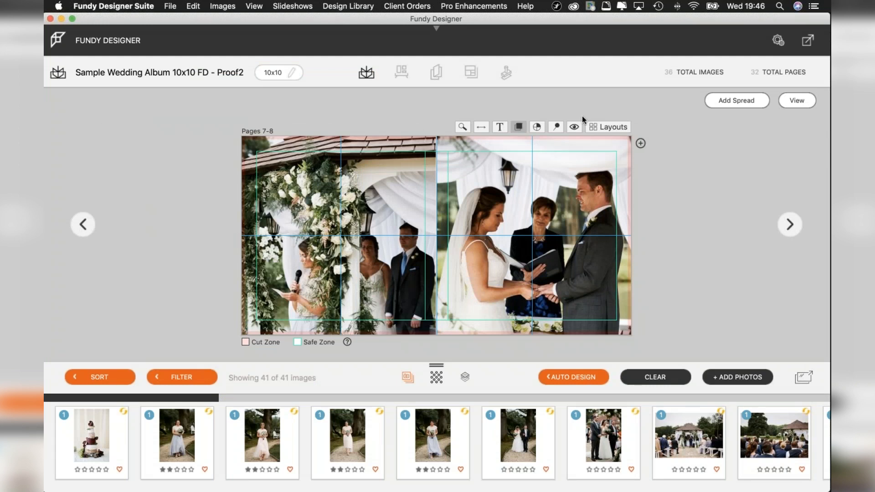
click(609, 127)
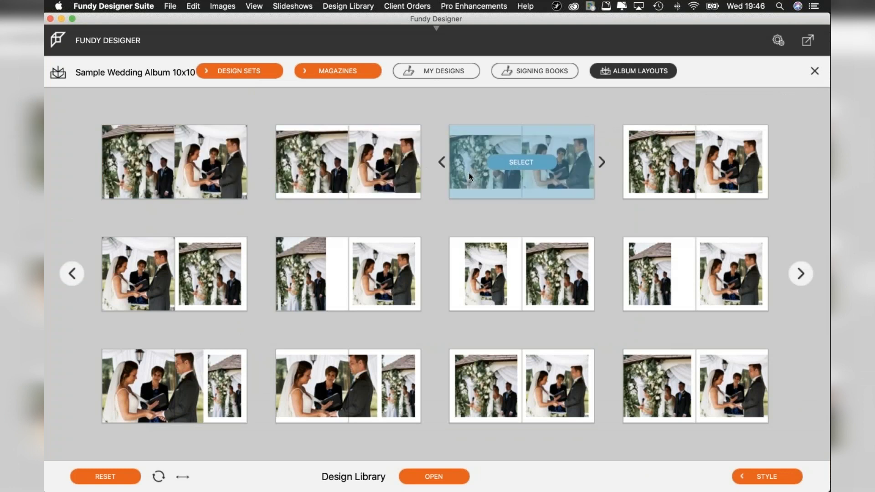
click(523, 162)
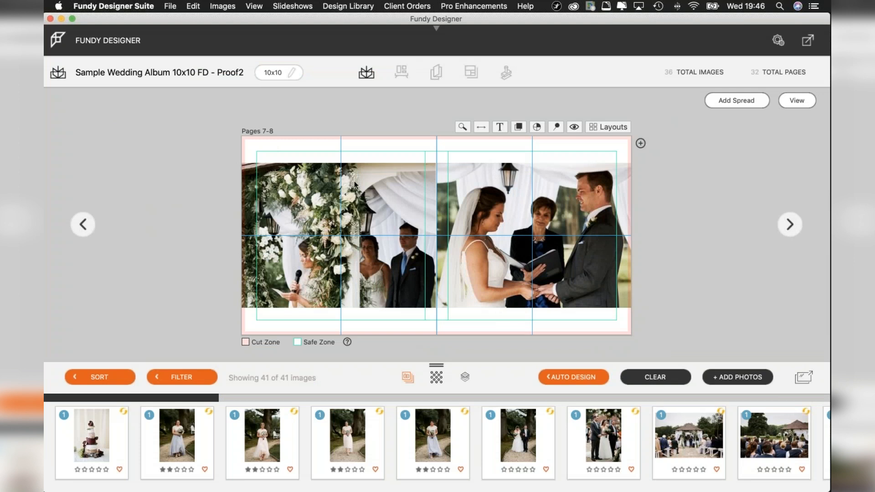
Deselect the photos on Pages 7-8 and return to the overview of all album spreads.
click(382, 161)
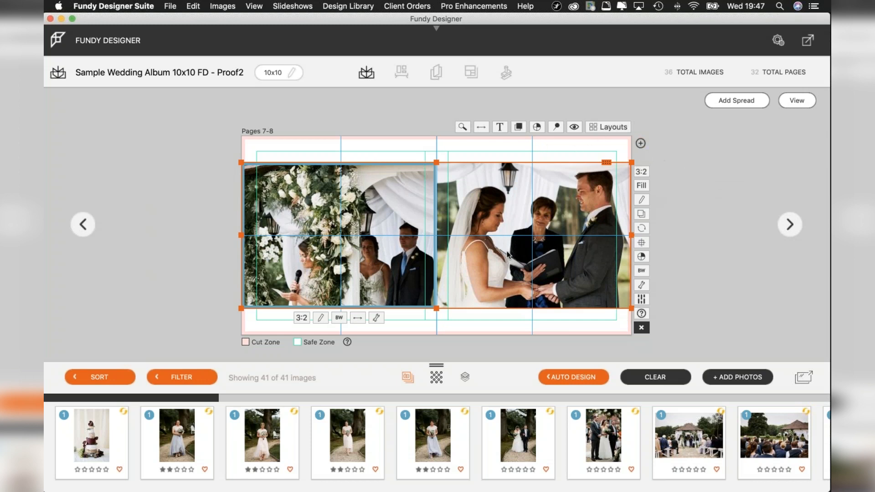
click(720, 200)
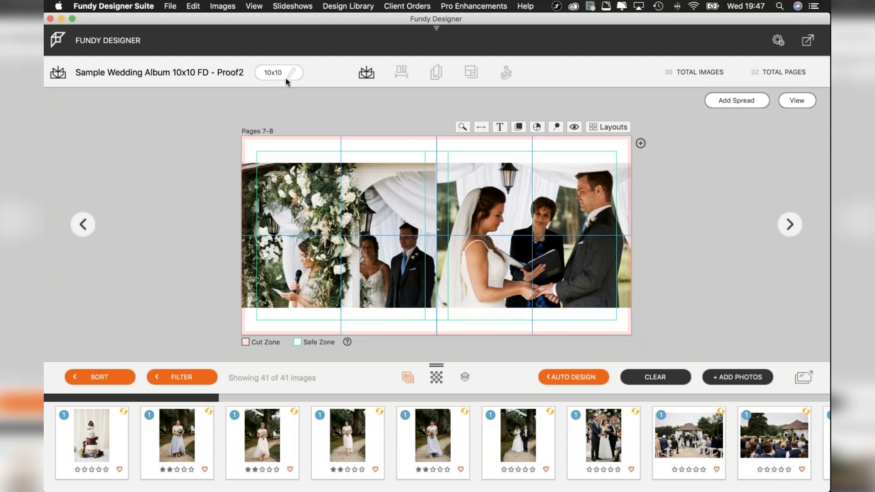
click(796, 101)
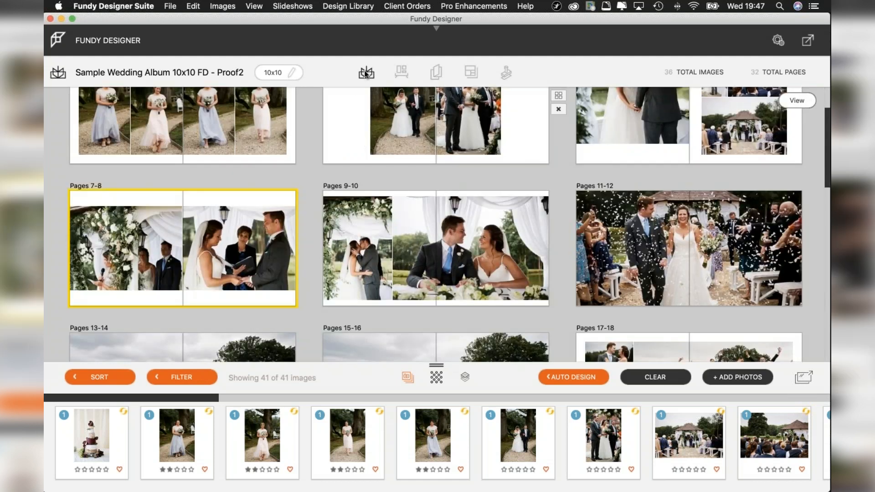
Check the list of albums in the project and display the export options for the Proof2 album.
click(365, 73)
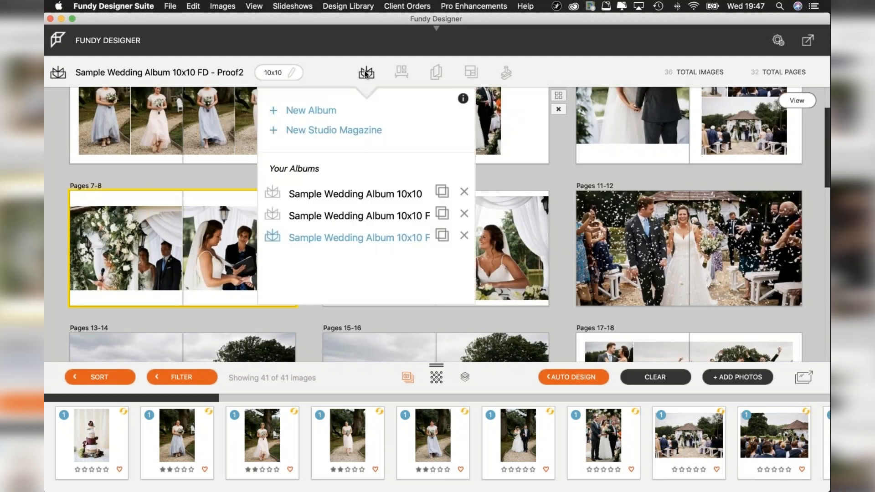
click(360, 217)
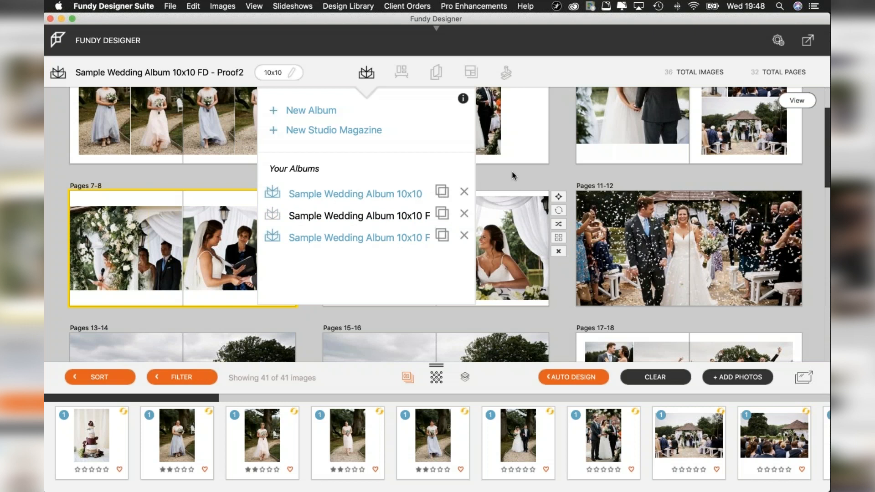
click(541, 171)
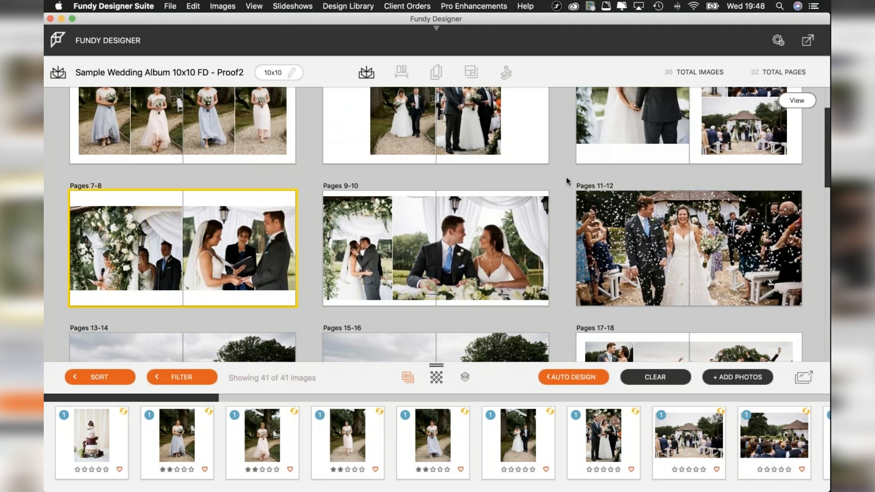
click(805, 43)
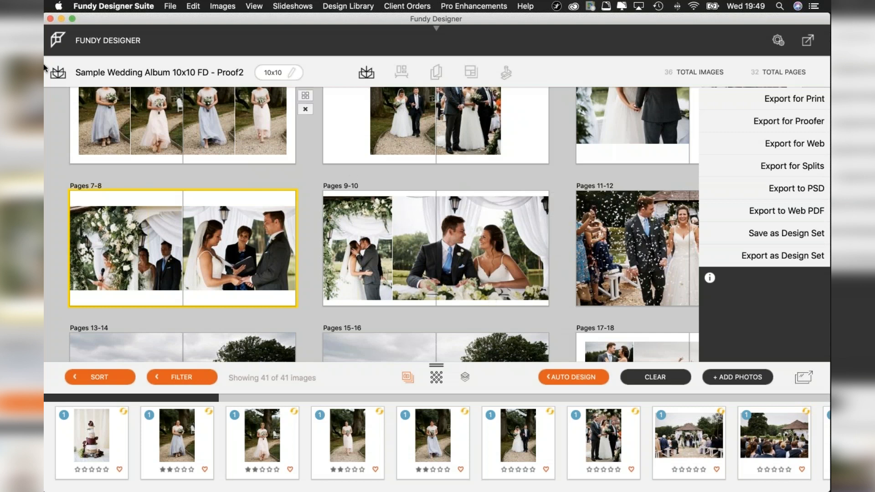
Switch to Finder and browse the 2019-PHOTO drive to the 0818 folder inside 2019.
mouse_move(50, 87)
click(55, 34)
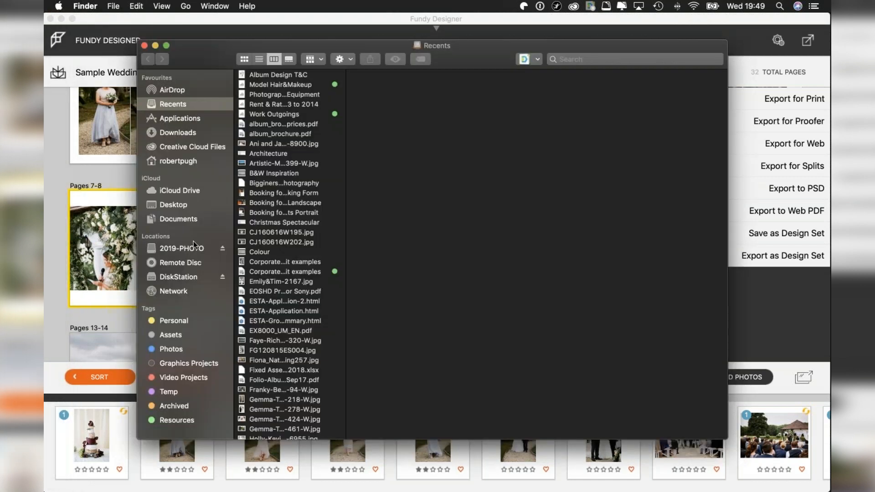
click(183, 247)
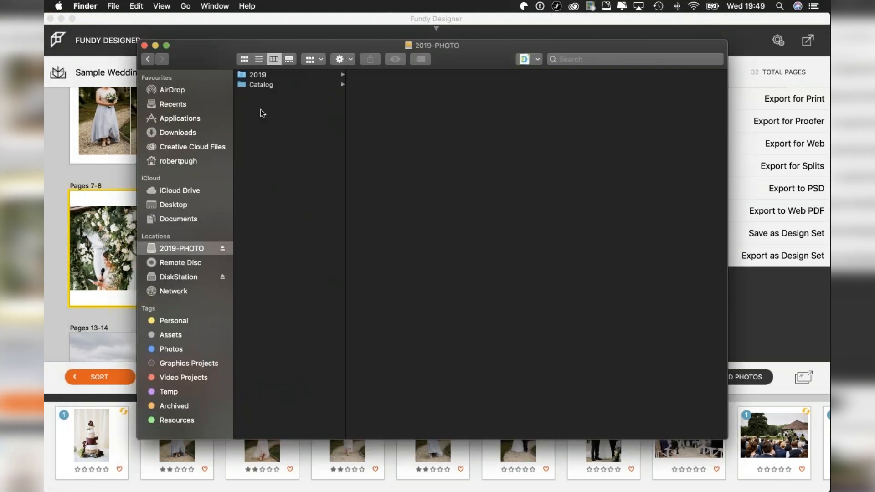
click(276, 76)
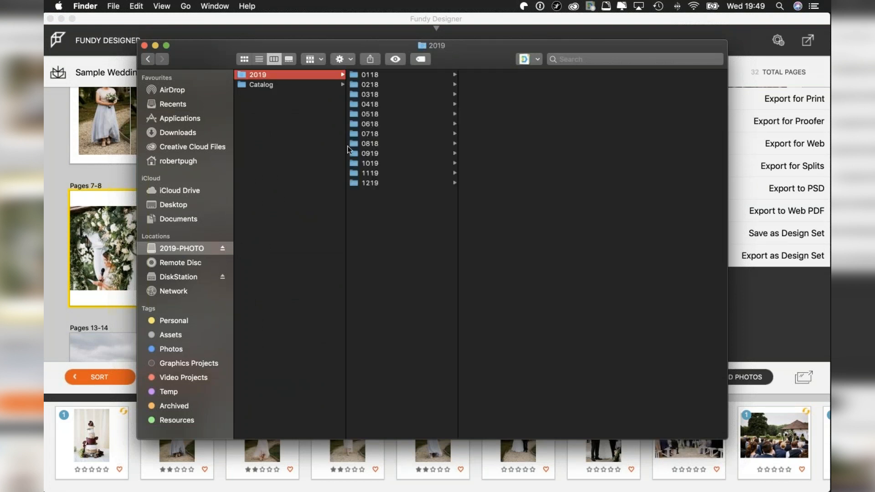
click(387, 143)
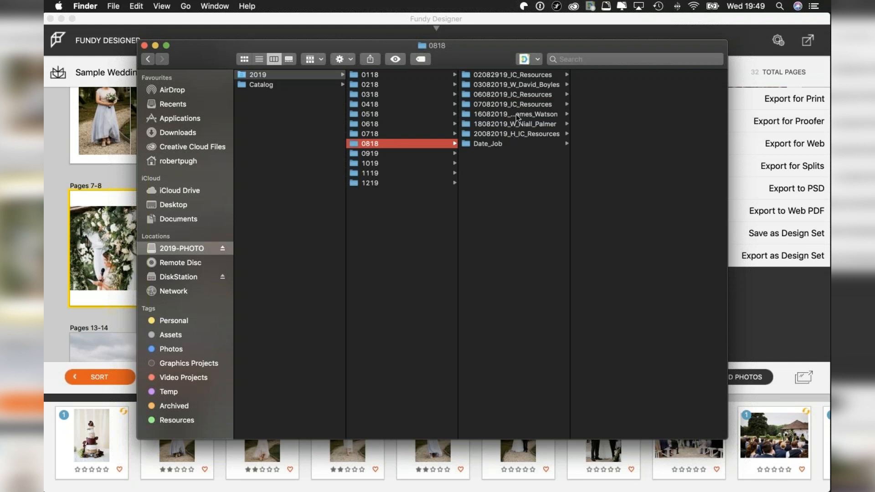
Examine the 1_Prosesing folder of the 18082019 client wedding job, down to the contents of Sony_A9.
click(524, 122)
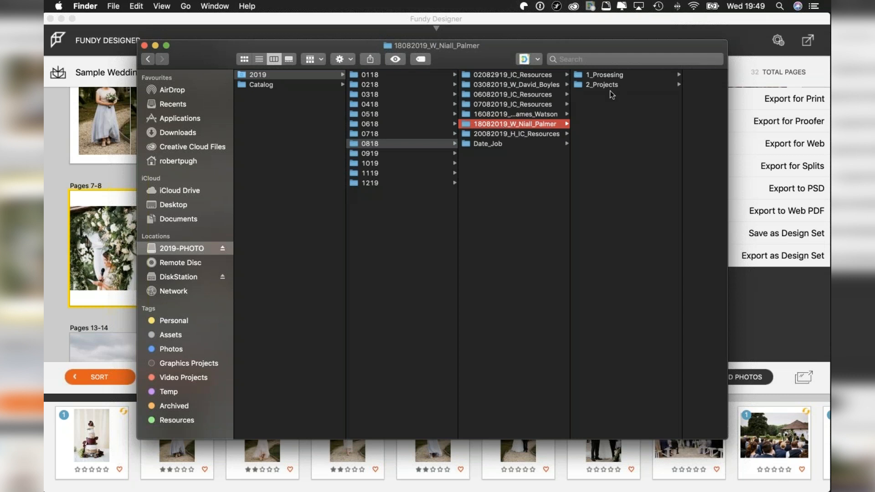
click(611, 72)
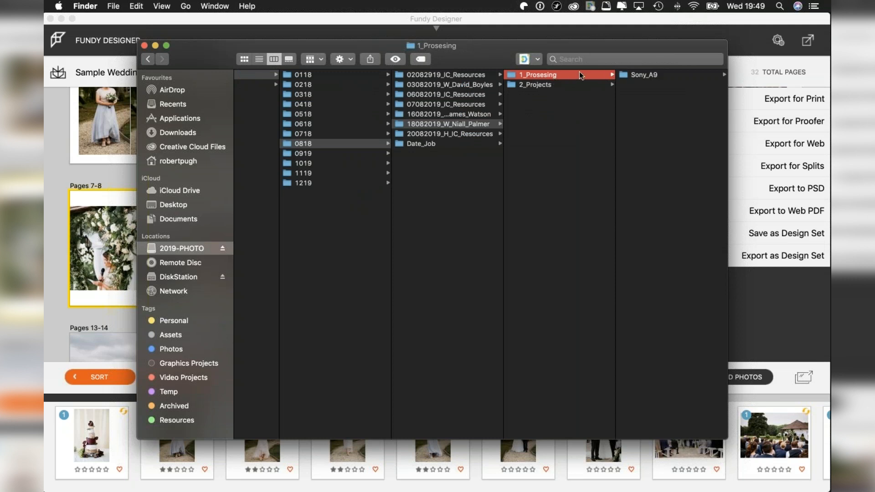
click(643, 75)
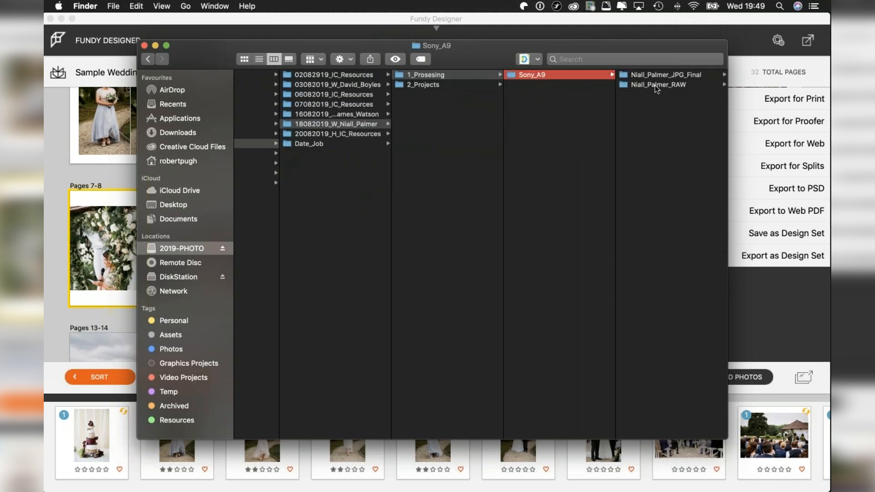
Examine the album folder structure under 2_Projects/3_Album, including the 1_Proof, 3_Proof and 4_Approved folders.
click(429, 86)
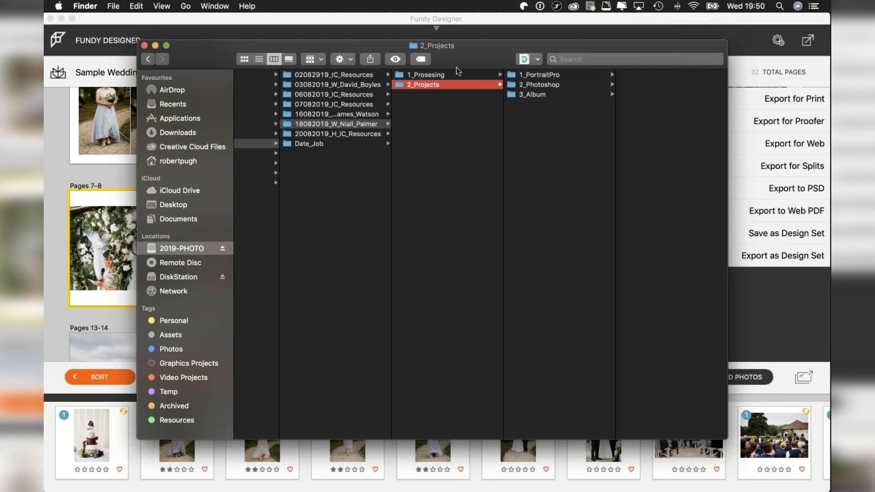
click(542, 96)
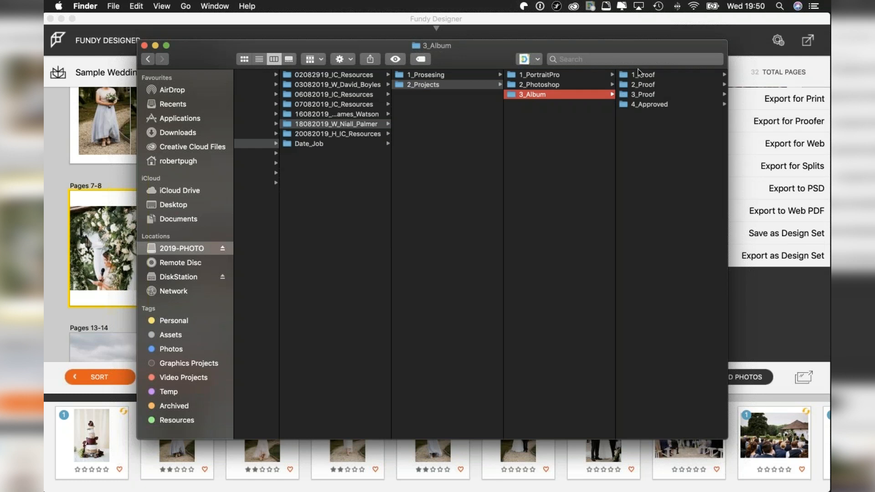
click(646, 75)
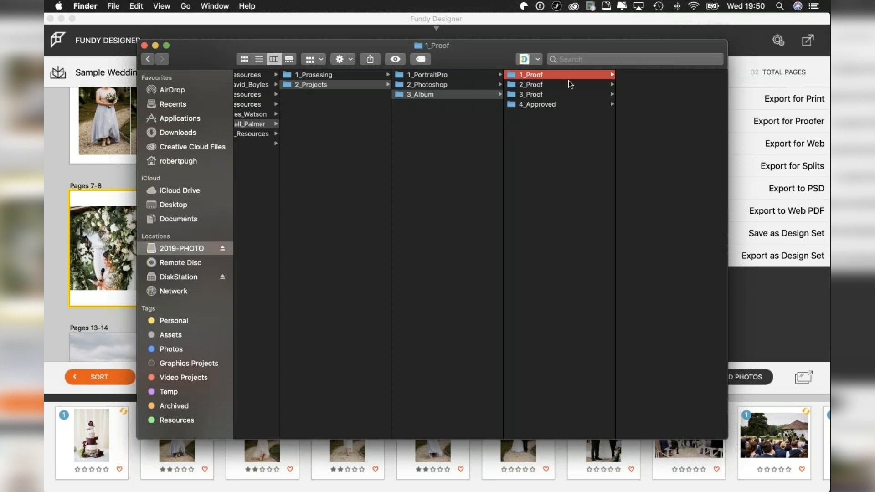
click(531, 95)
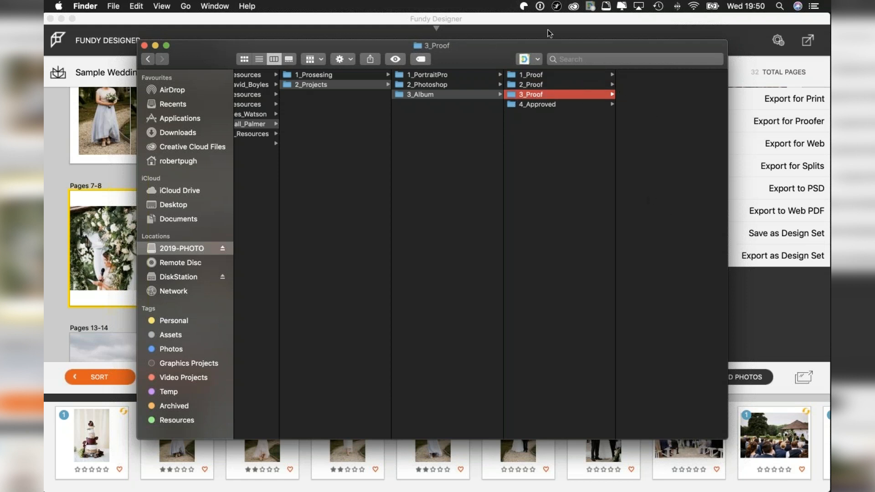
click(546, 105)
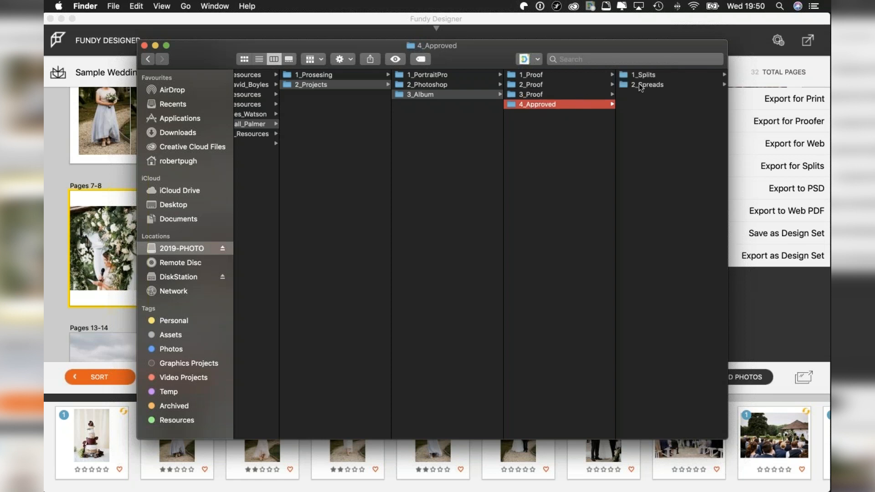
click(544, 94)
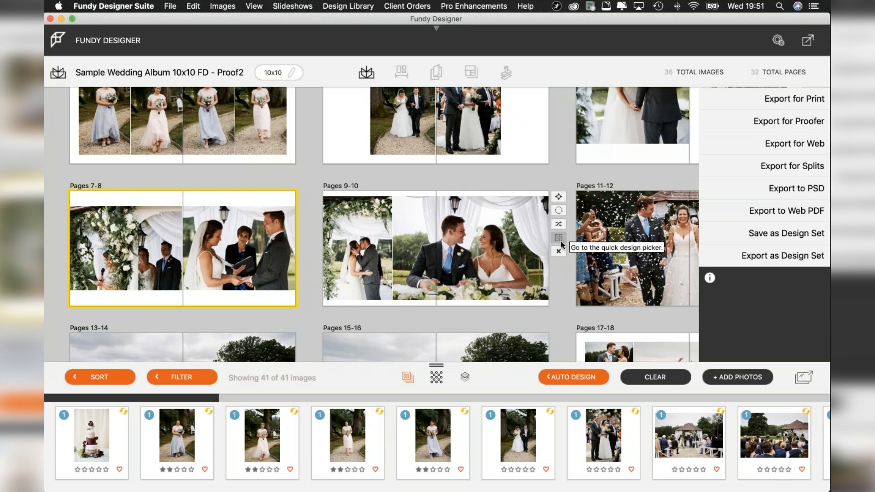
Switch to Design Proofer in Safari and log in with the saved account e-mail and password.
mouse_move(43, 407)
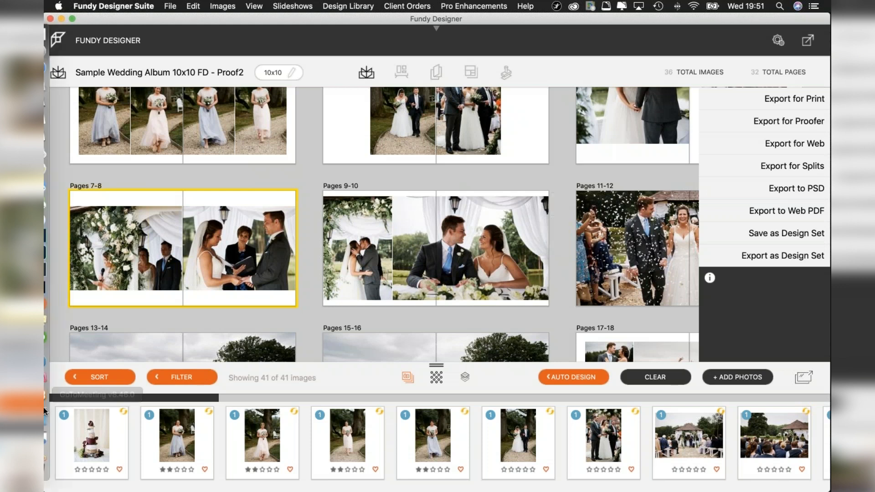
click(56, 434)
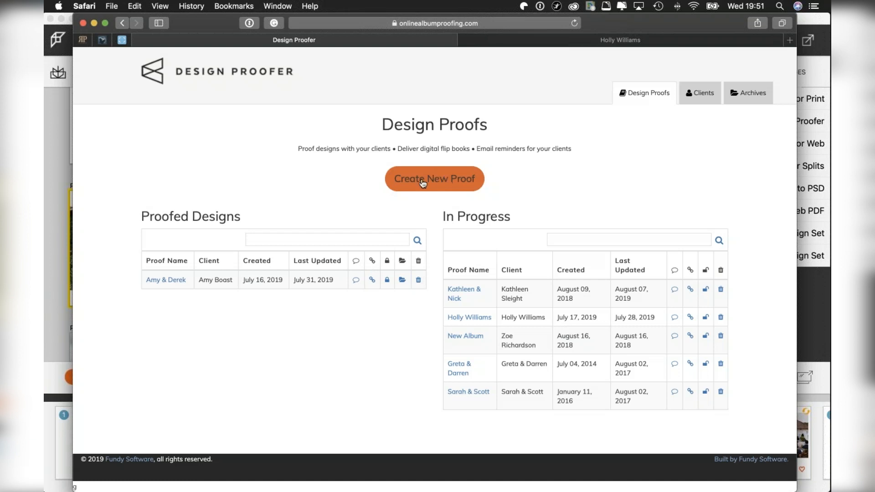
click(453, 181)
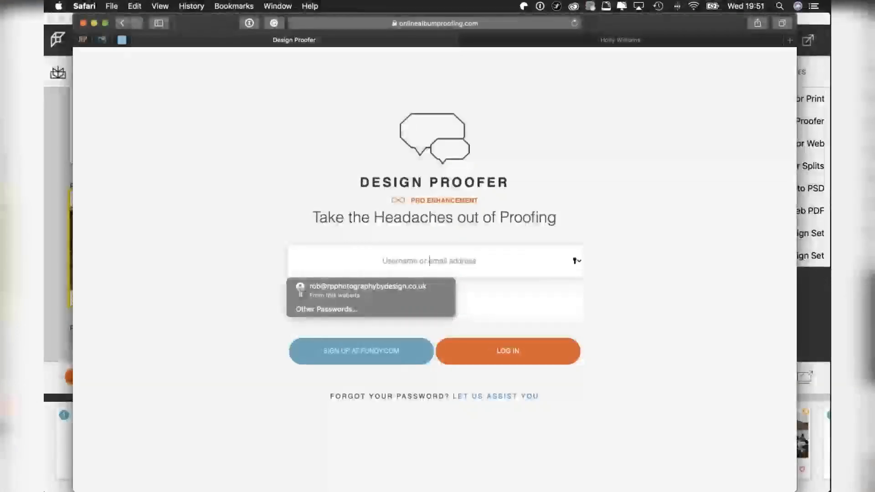
click(403, 295)
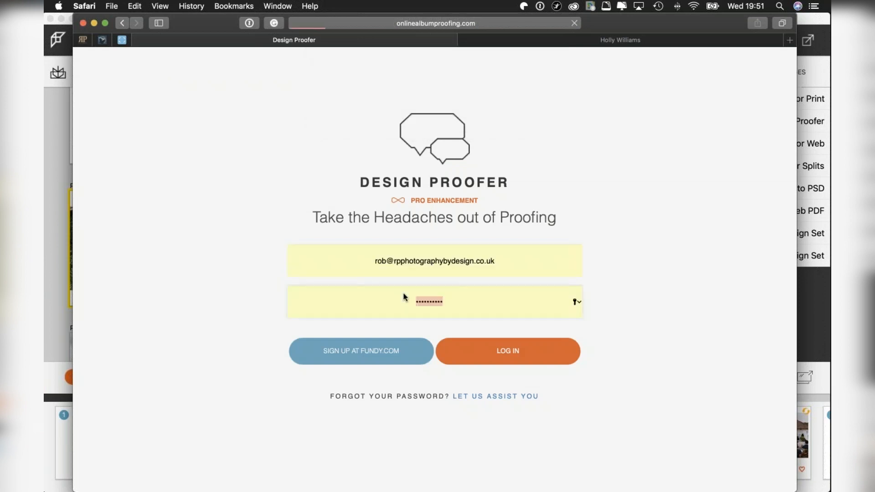
key(Return)
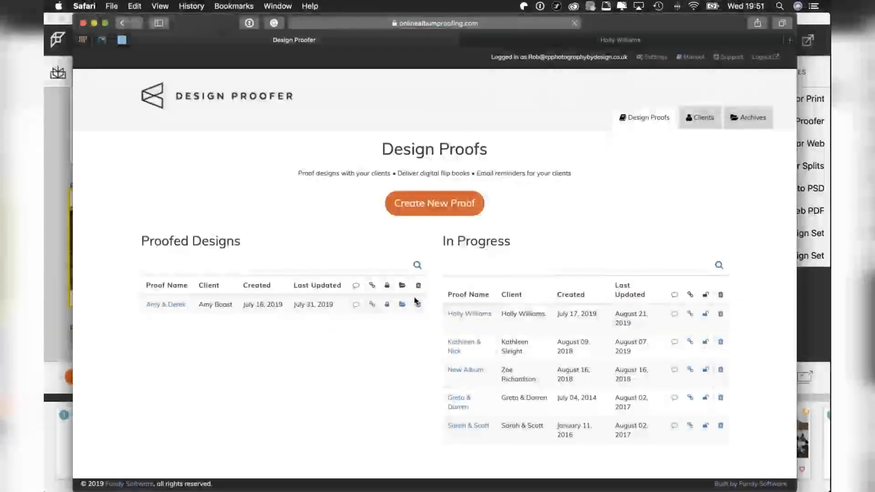
Start a new proof, look through its revision upload and email reminder options, and leave the setup without choosing files or saving.
click(472, 202)
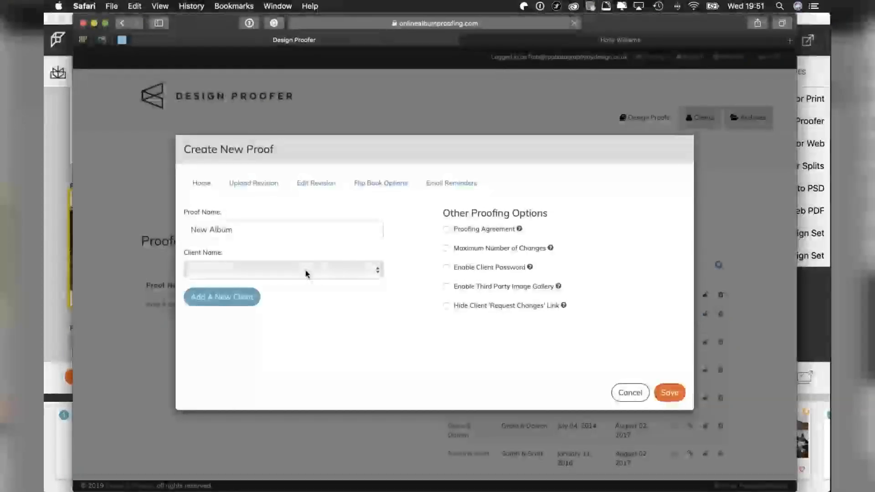
click(253, 183)
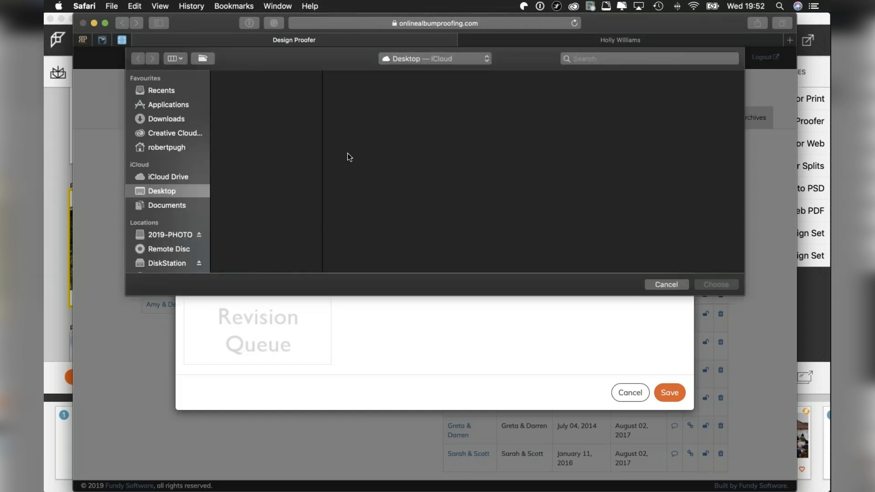
click(668, 289)
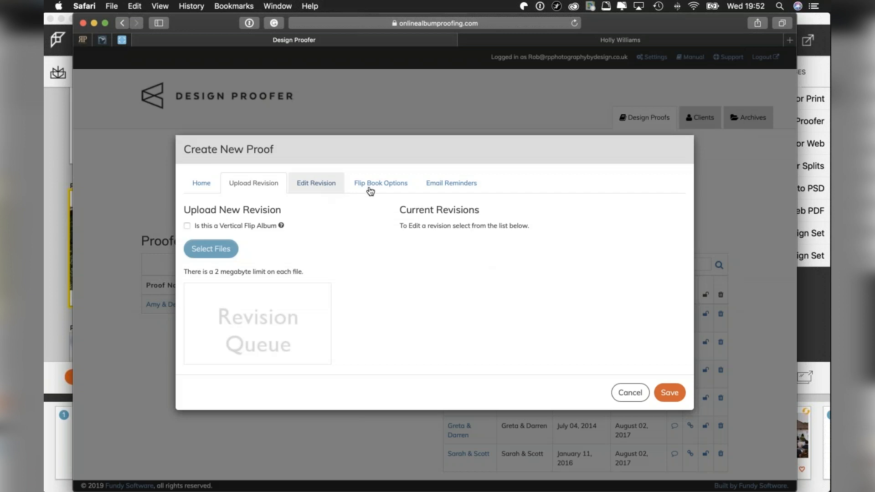
click(450, 190)
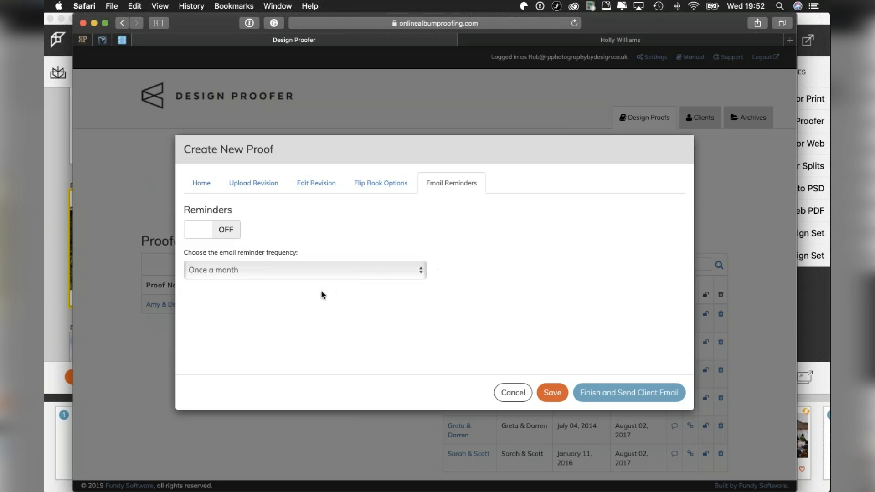
click(511, 392)
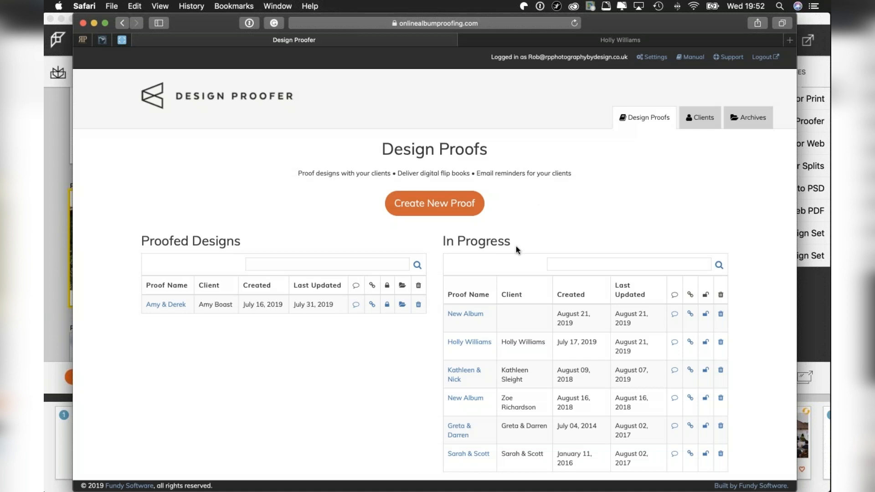
Review the in-progress proofs and try to open the client links of the New Album proof that has no client.
scroll(550, 306, down, 2)
scroll(456, 319, up, 2)
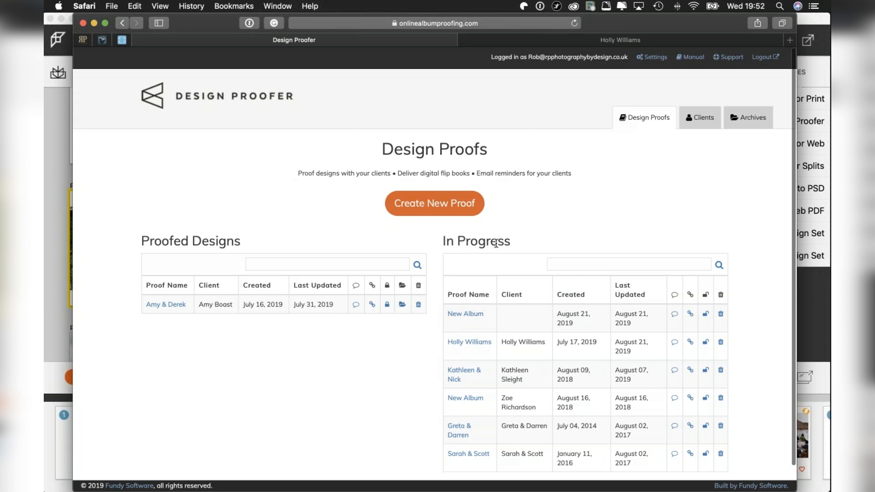
scroll(517, 367, down, 1)
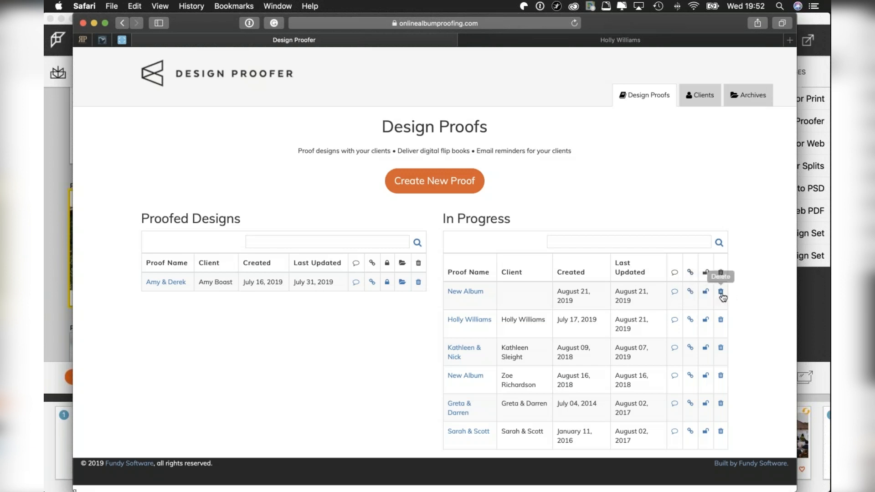
click(690, 293)
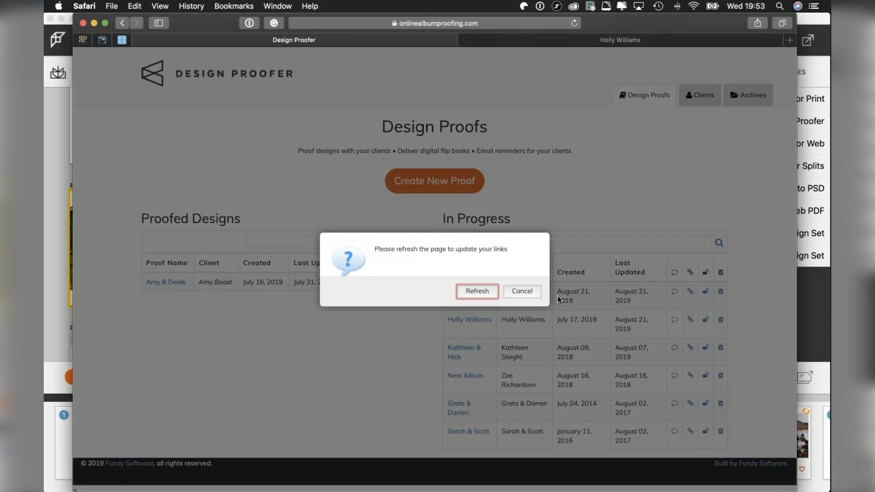
click(522, 293)
View the client links of the in-progress proof created August 09, 2018, and dismiss them.
scroll(599, 191, down, 1)
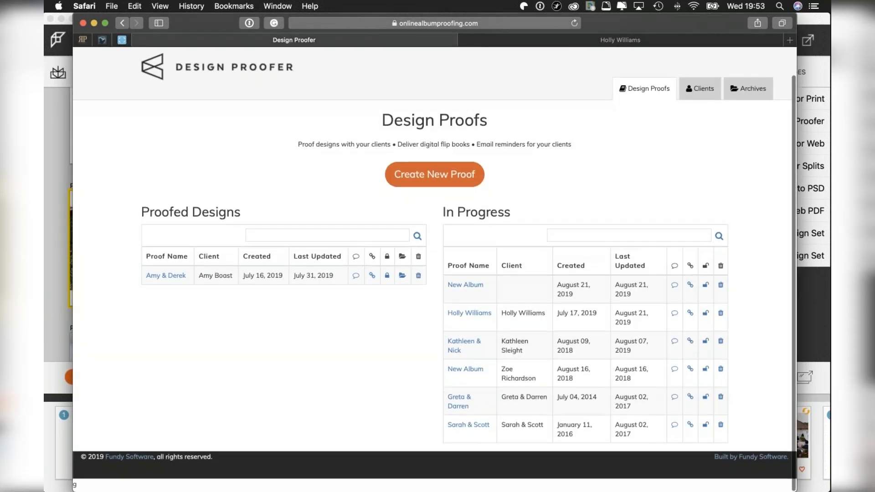
click(690, 346)
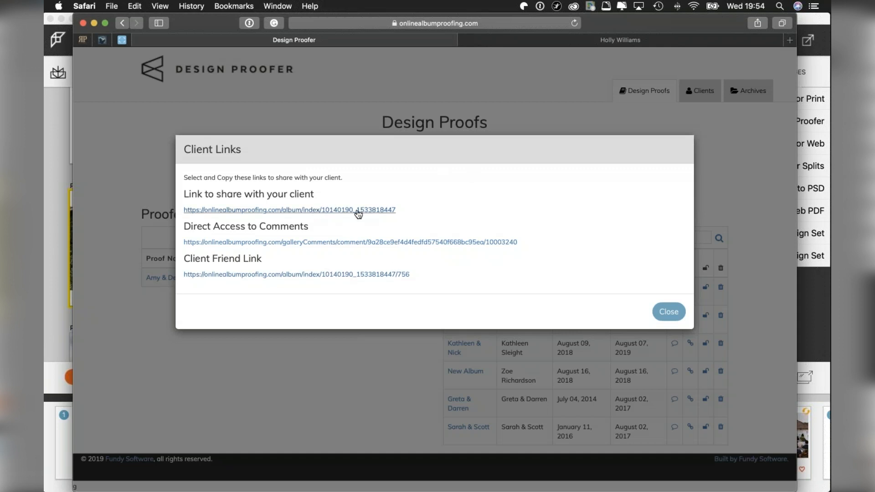
click(673, 317)
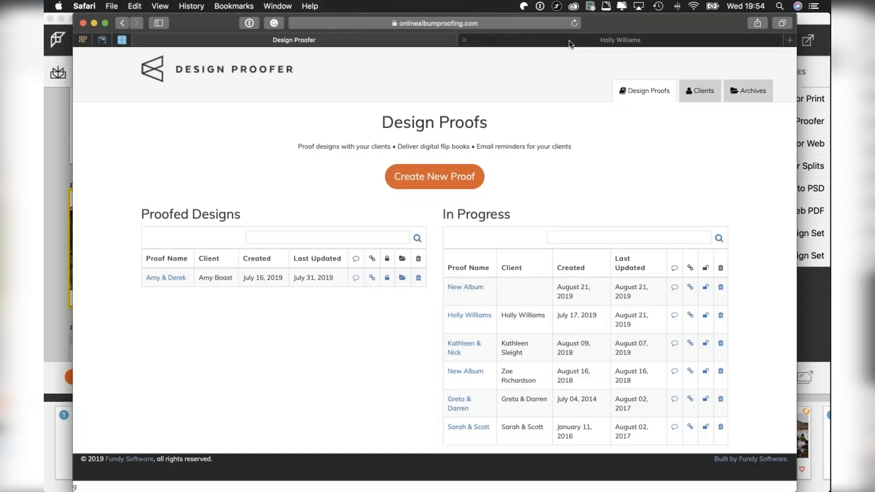
Switch to the opened client album proof and page from its cover through the opening portrait, bouquet and bridal preparation spreads.
click(568, 40)
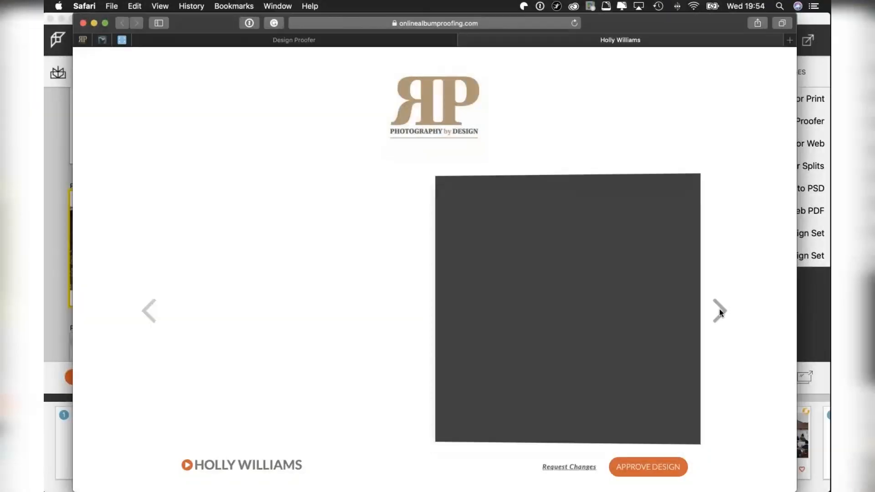
click(719, 310)
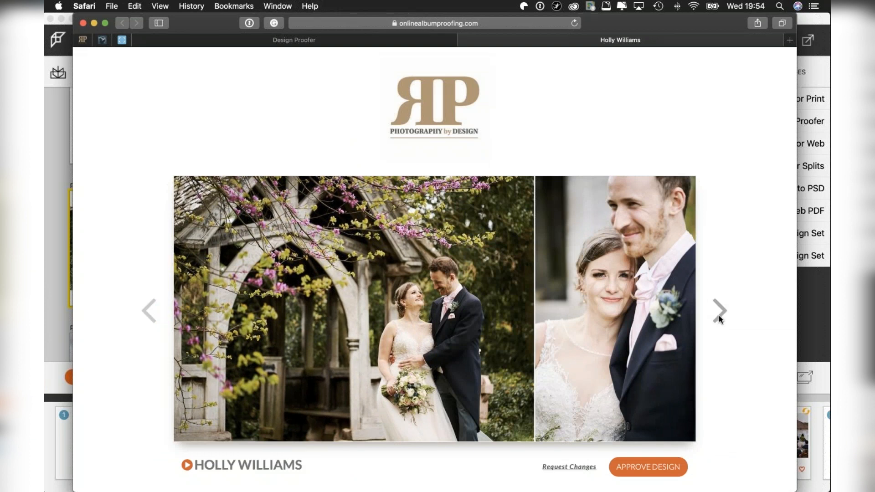
click(718, 310)
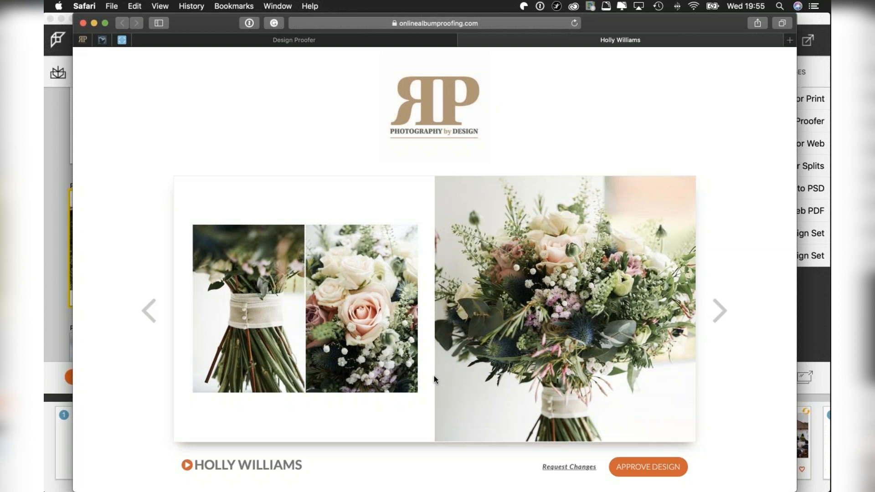
click(718, 316)
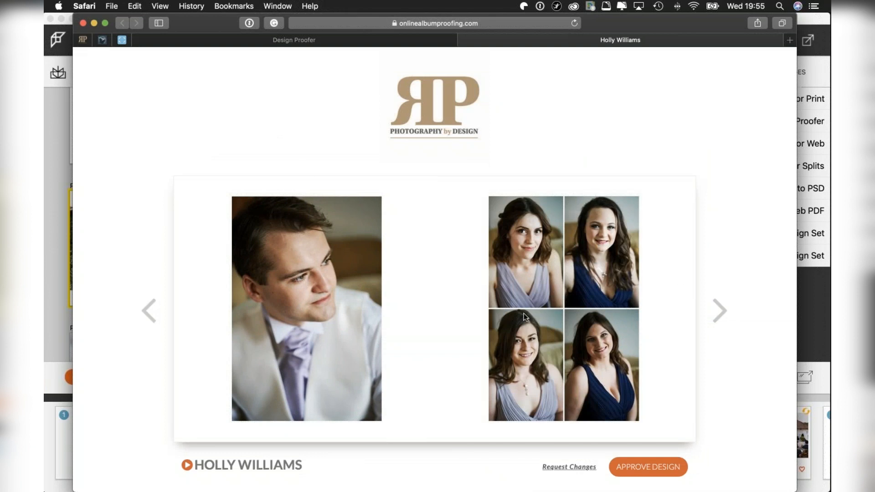
click(715, 315)
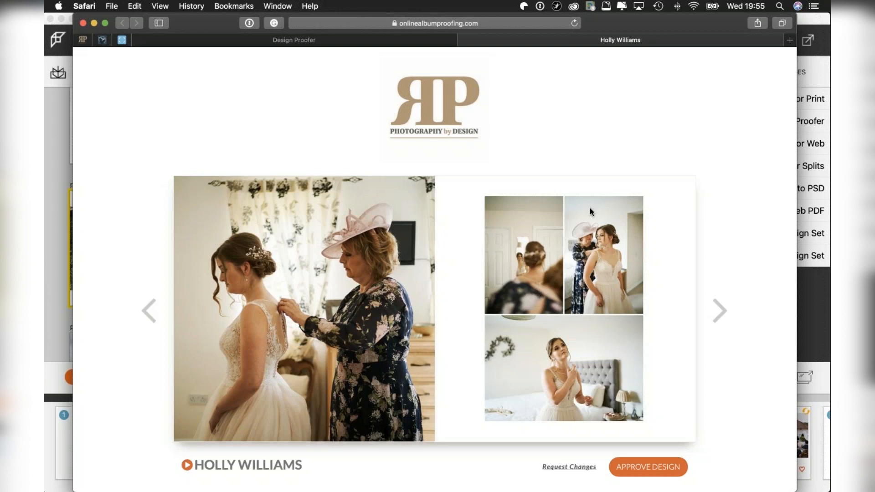
click(726, 313)
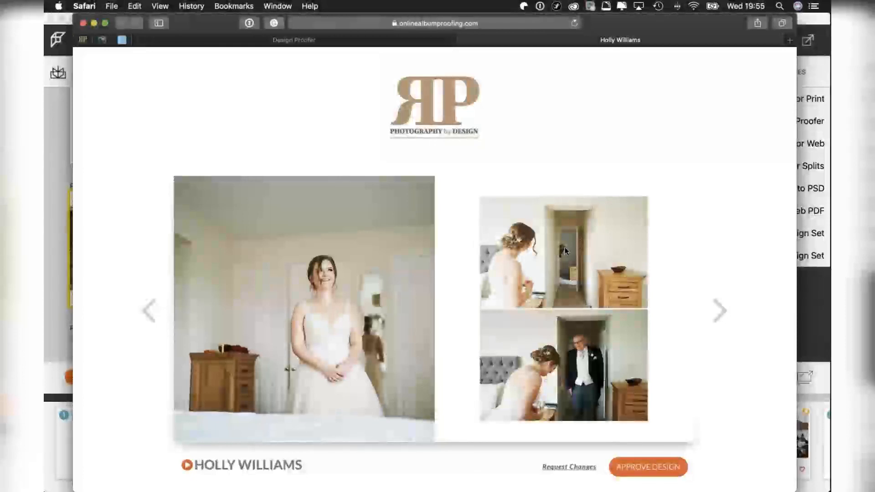
Page through the album proof's church arrival and wedding ceremony spreads.
click(721, 310)
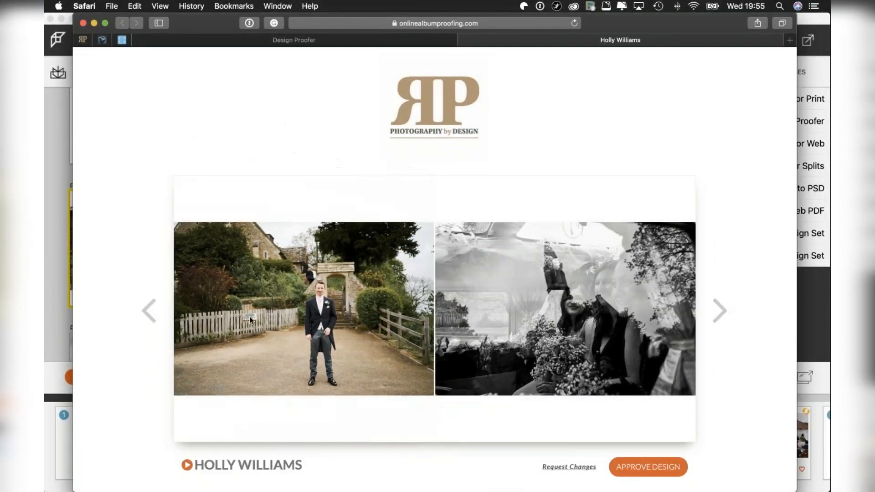
click(725, 312)
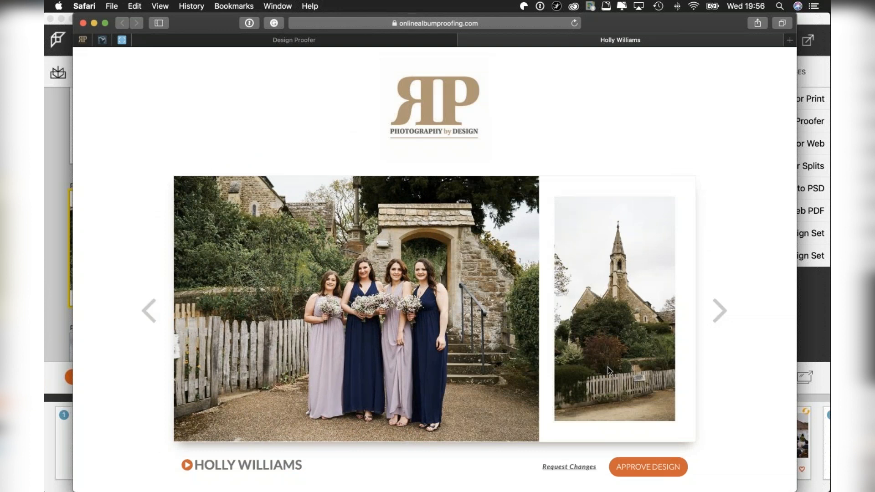
click(721, 312)
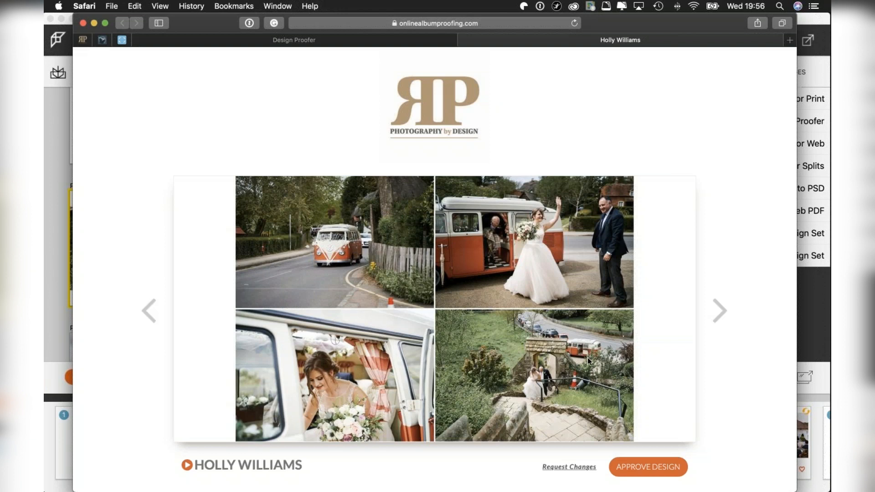
click(715, 309)
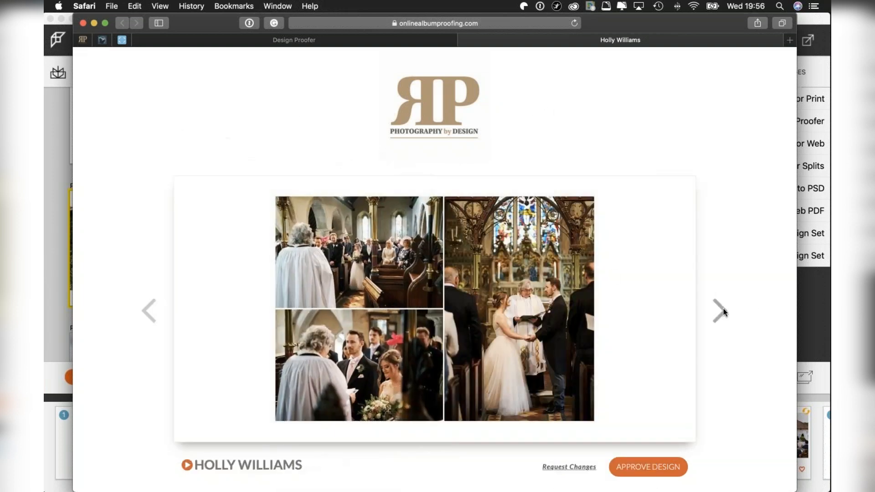
click(721, 310)
click(723, 311)
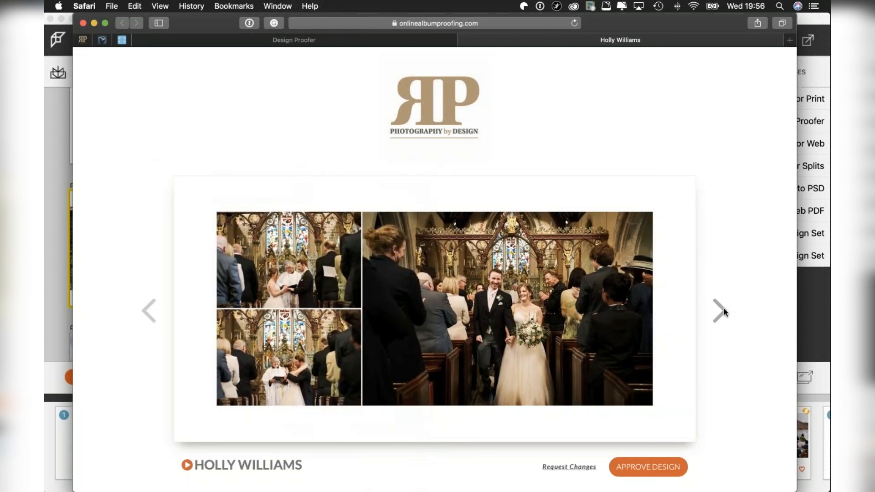
Review the confetti spread and compare the two group photo spreads, flipping back and forth between them.
click(723, 311)
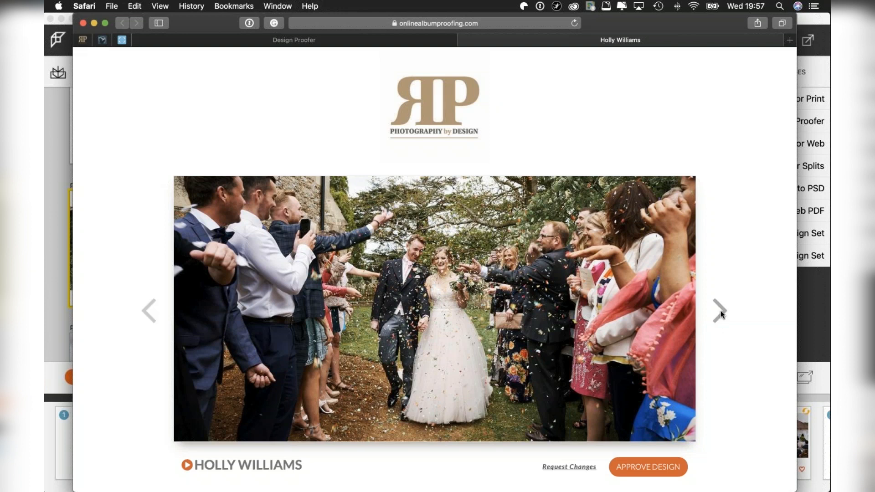
click(719, 312)
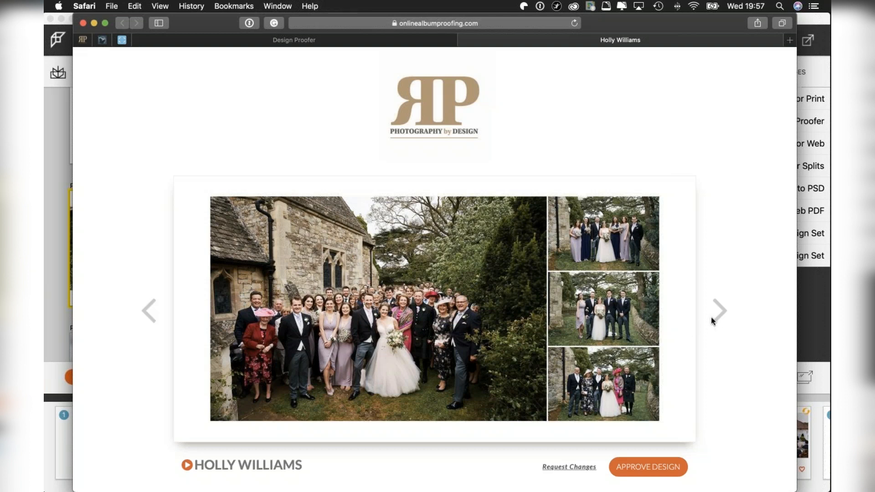
click(716, 316)
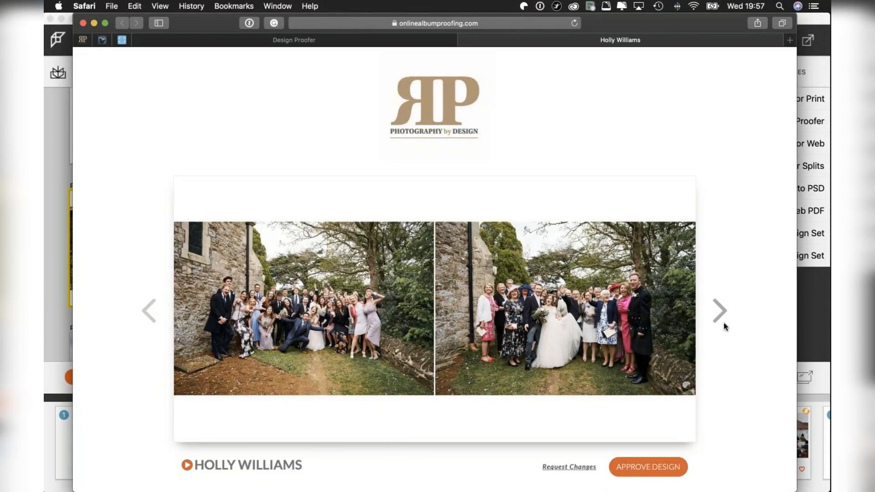
click(719, 317)
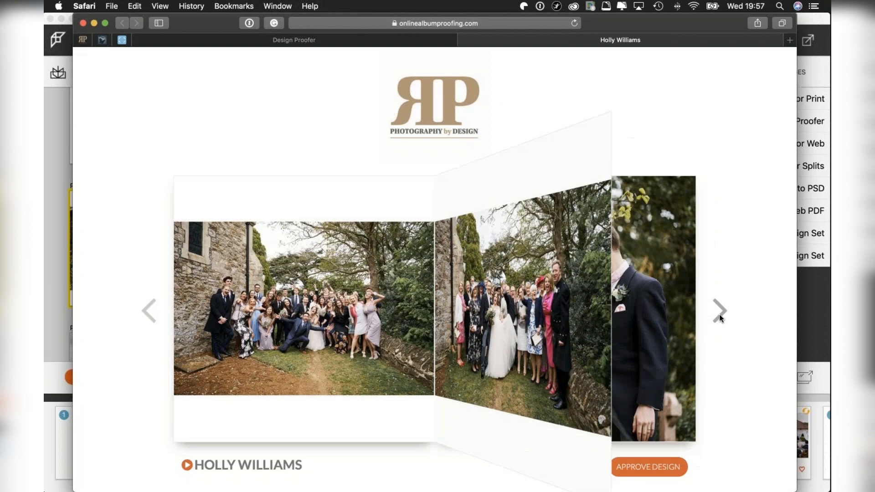
click(150, 310)
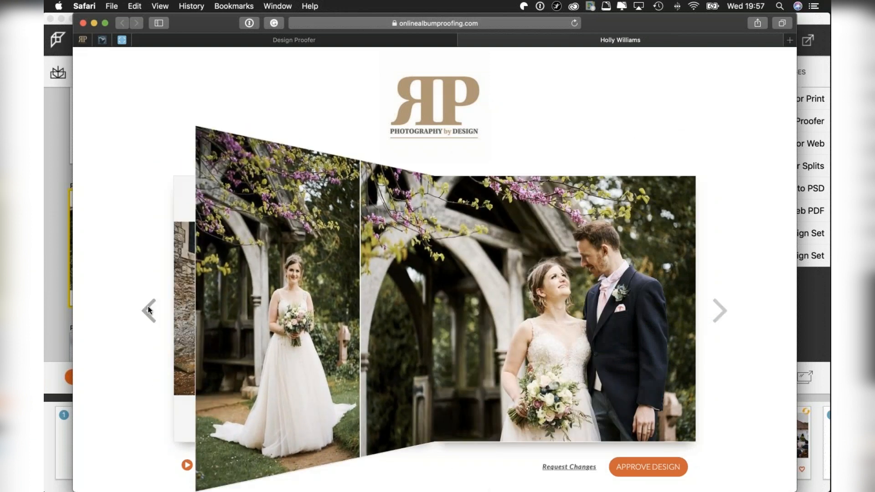
click(145, 309)
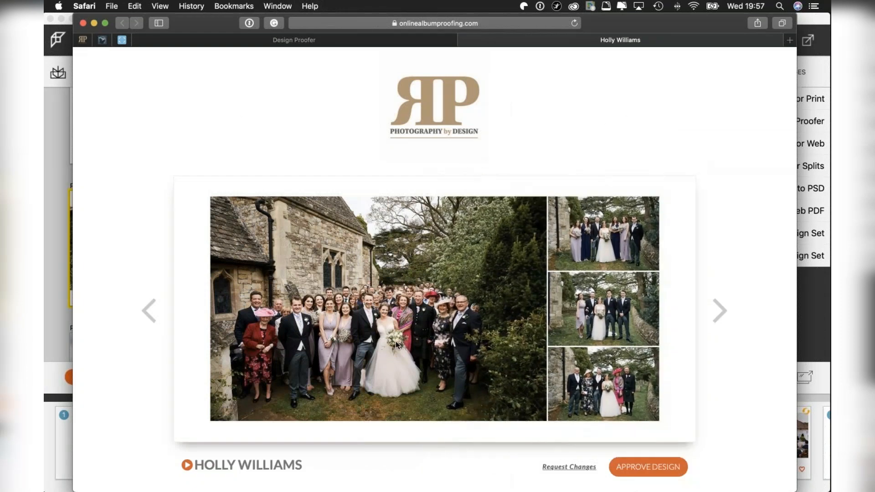
click(719, 311)
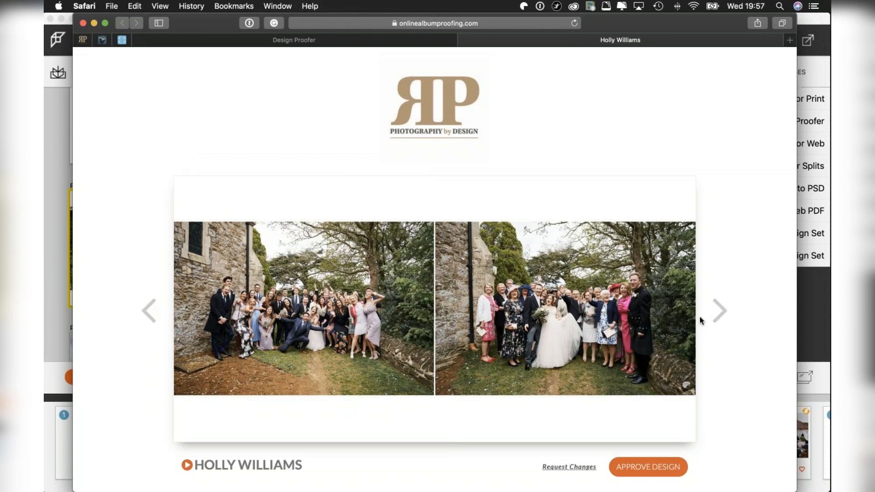
Page through the couple portraits, camper van, reception details, speeches and first dance spreads to finish reviewing the album proof.
click(722, 309)
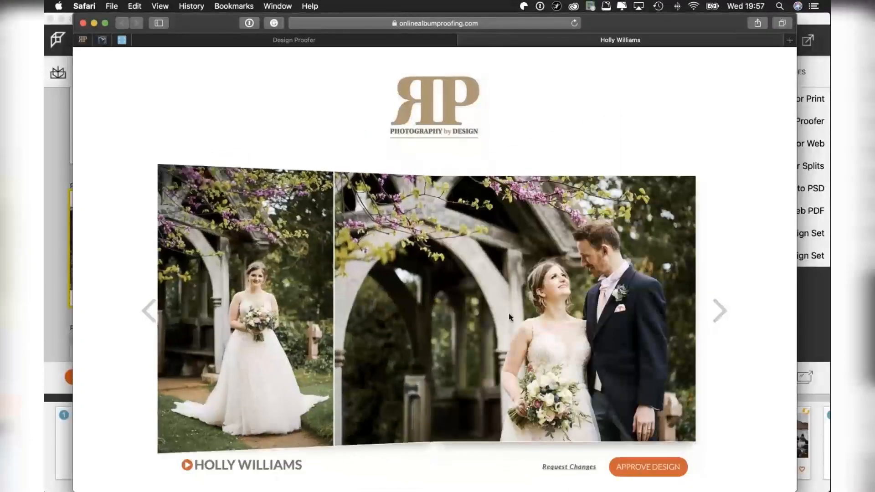
click(720, 314)
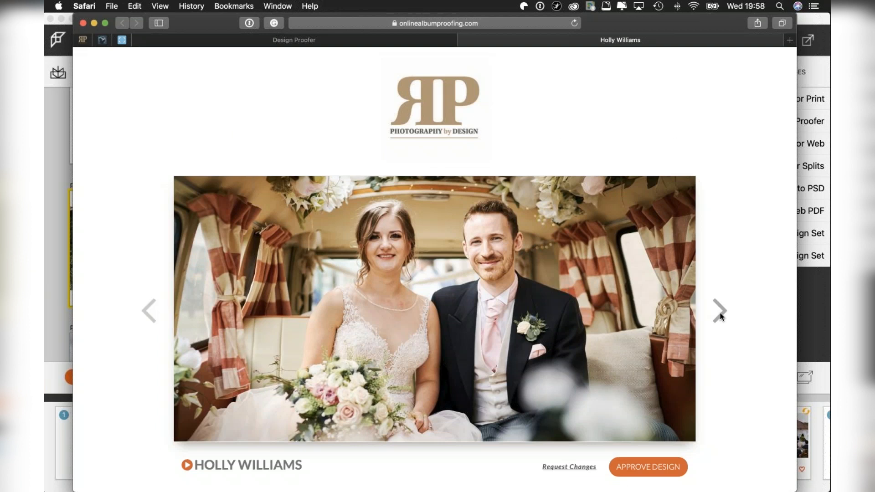
click(720, 314)
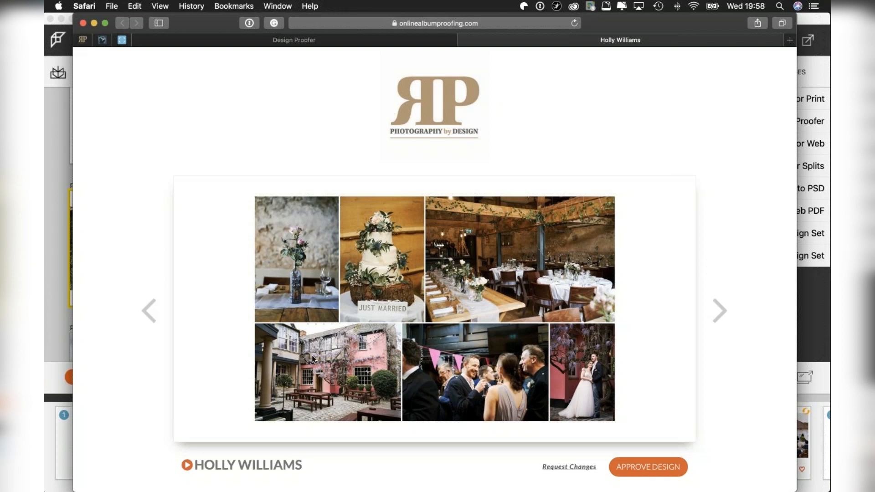
click(719, 310)
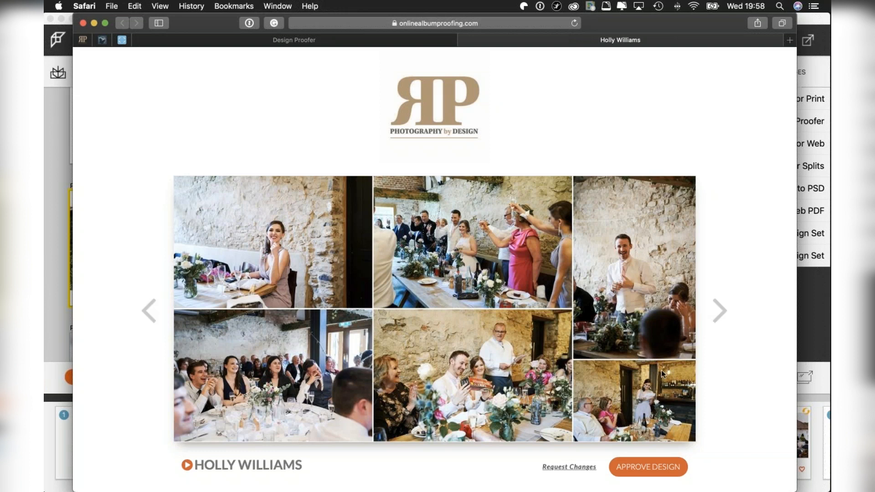
click(720, 313)
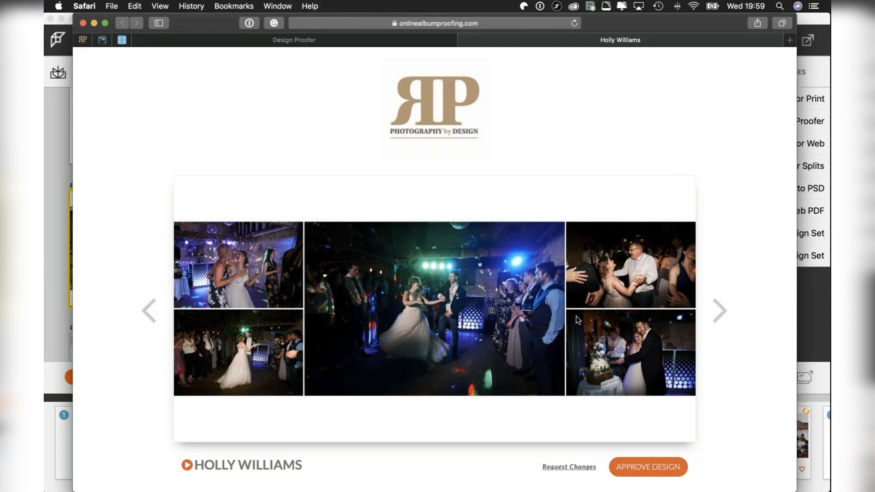
click(720, 311)
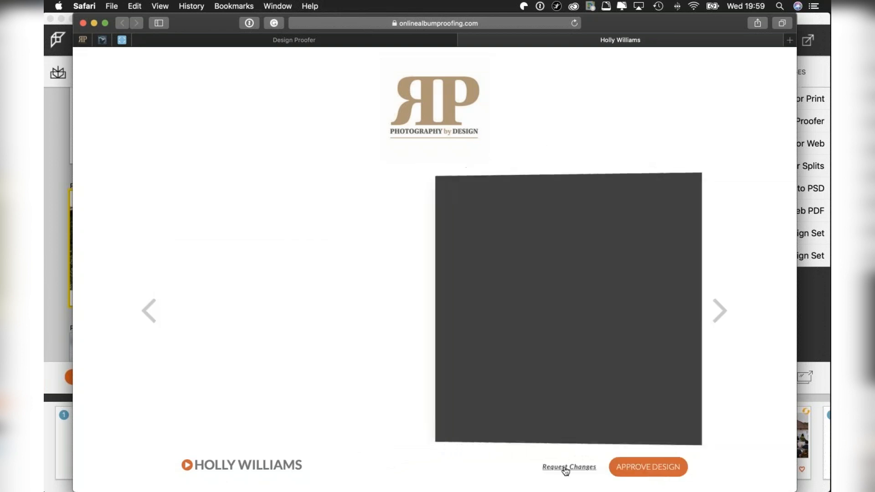
Open the change request view of the client's album proof, accept the album agreement and look over the cover and opening spreads.
click(565, 467)
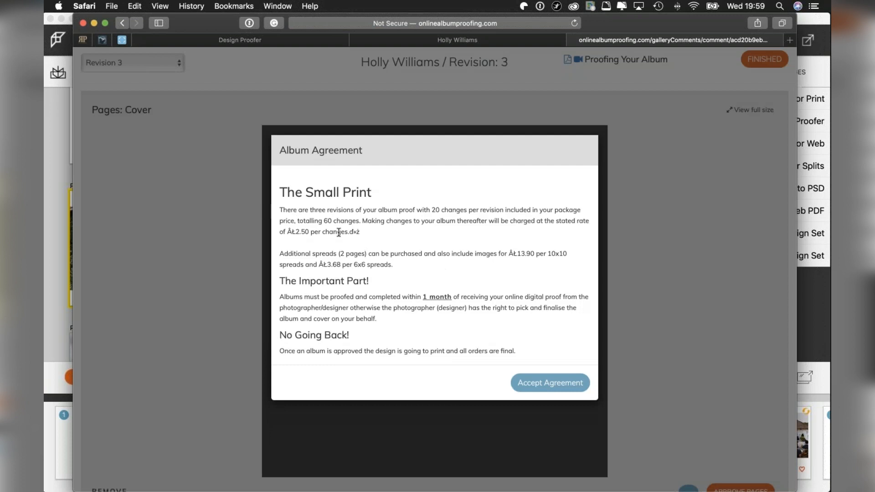
click(547, 381)
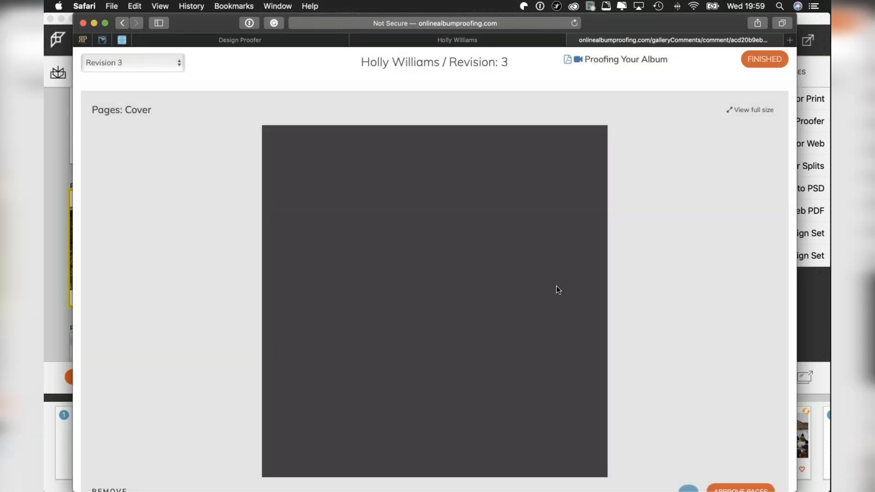
scroll(561, 289, down, 5)
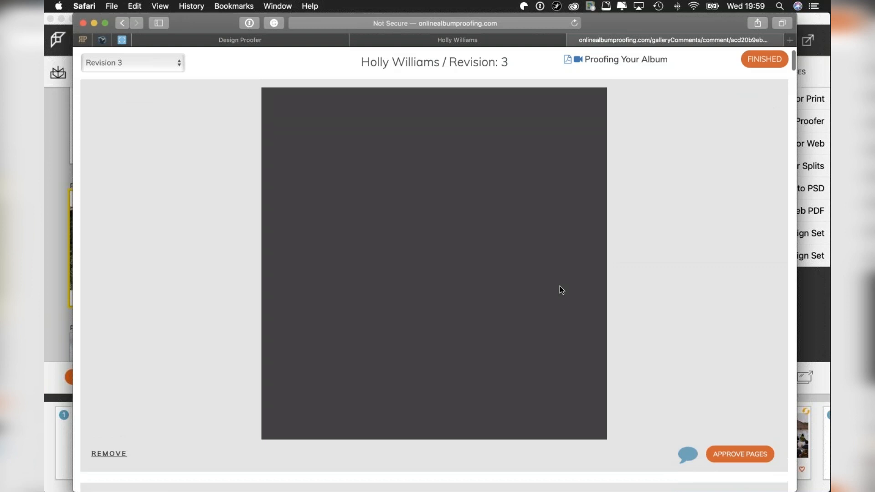
scroll(560, 287, down, 15)
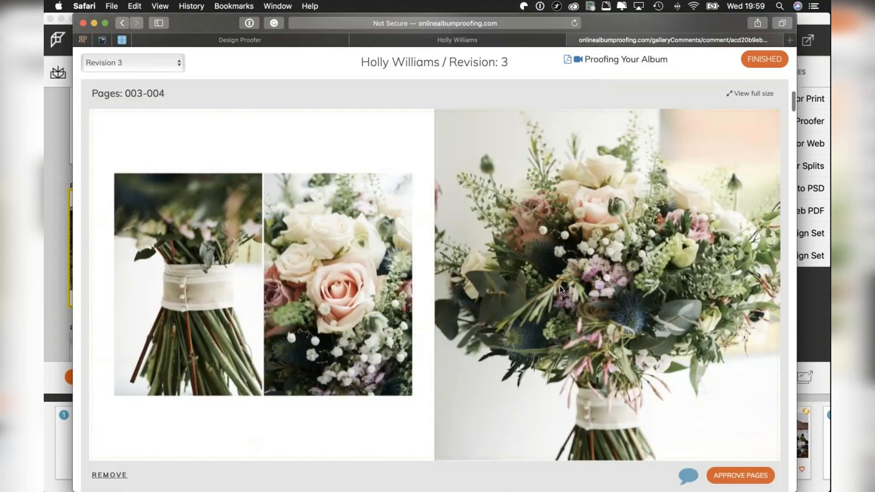
scroll(560, 286, down, 4)
scroll(559, 285, up, 20)
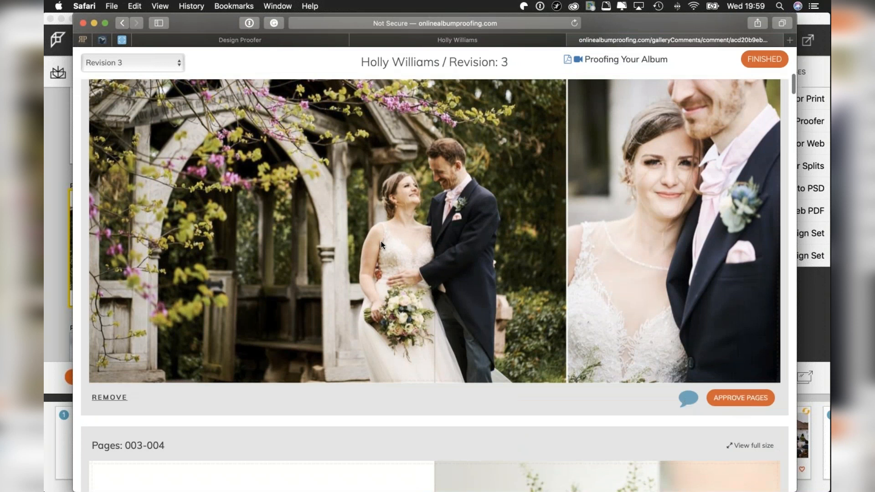
scroll(324, 187, up, 2)
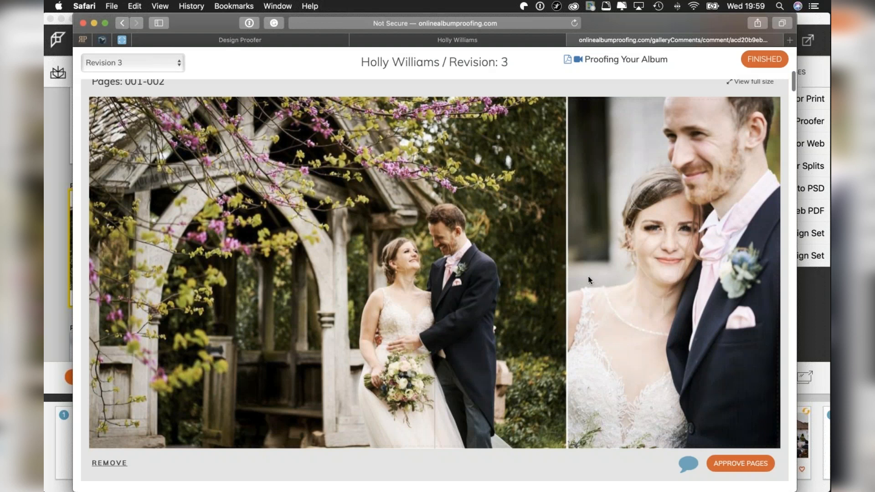
scroll(588, 276, down, 10)
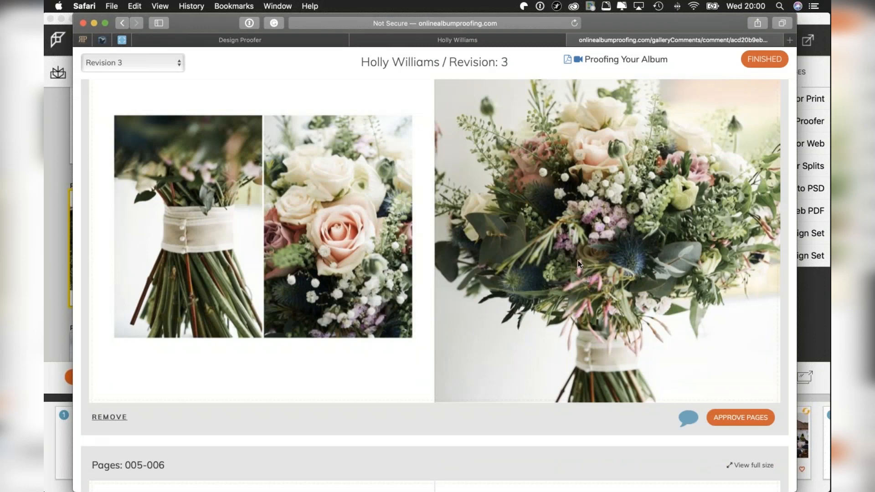
scroll(578, 261, up, 10)
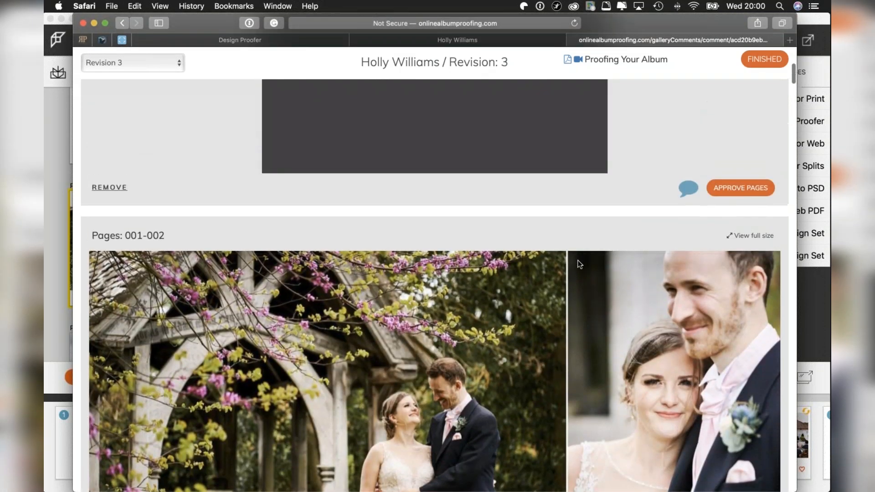
scroll(579, 264, up, 5)
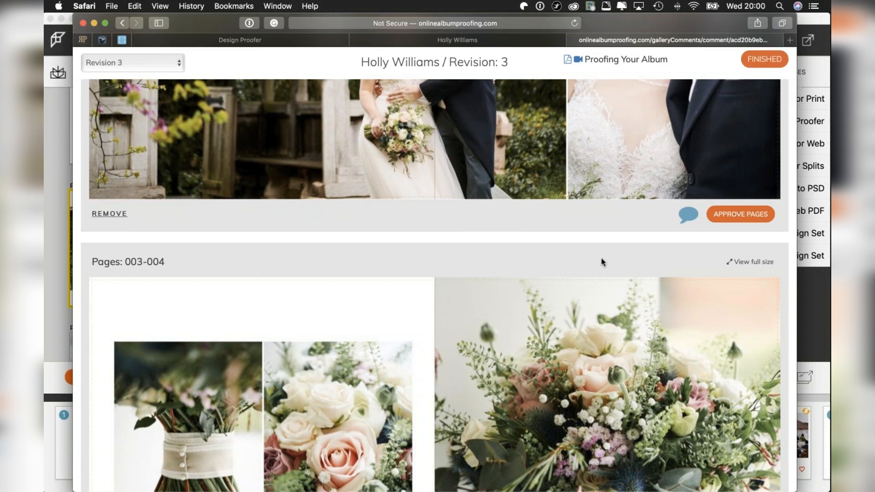
Examine the spreads from pages 003-004 through 015-016 with their remove, comment and approve options.
scroll(540, 378, down, 1)
scroll(540, 379, down, 15)
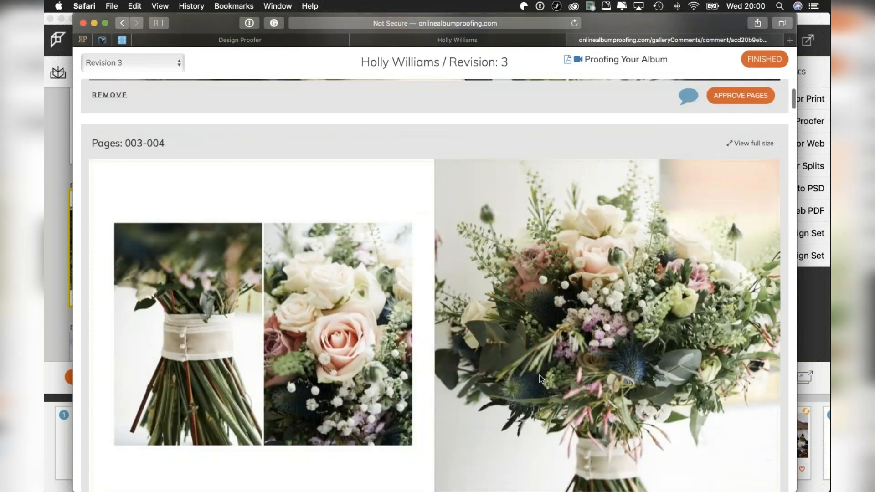
scroll(540, 378, down, 15)
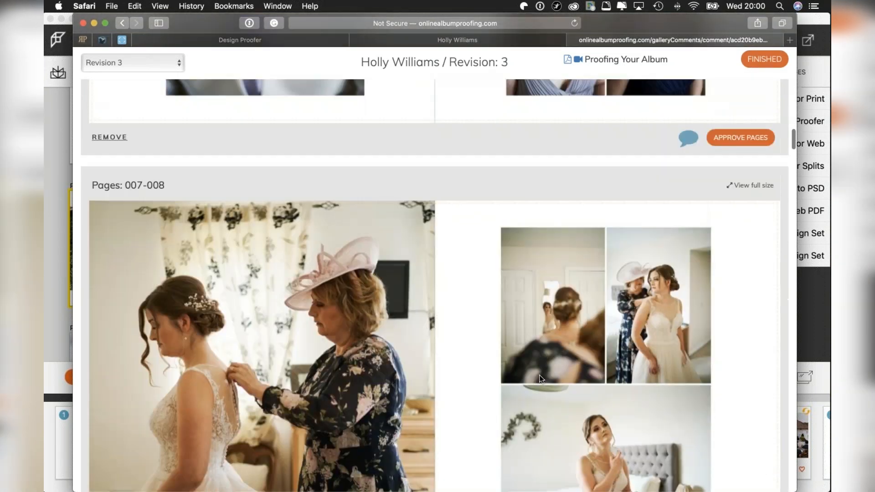
scroll(539, 375, down, 5)
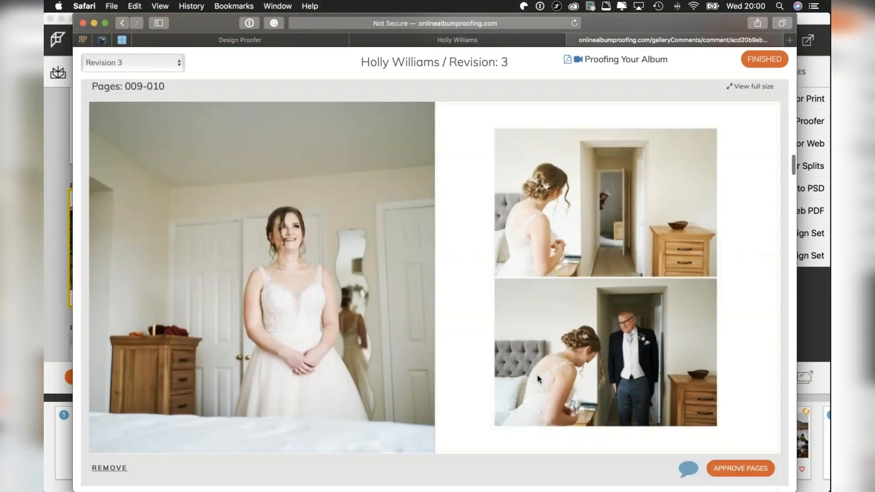
scroll(481, 365, down, 7)
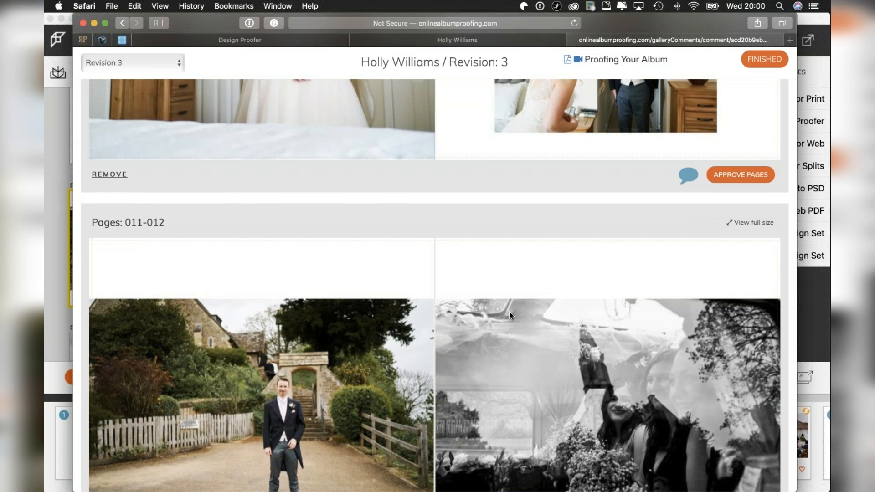
scroll(509, 314, down, 10)
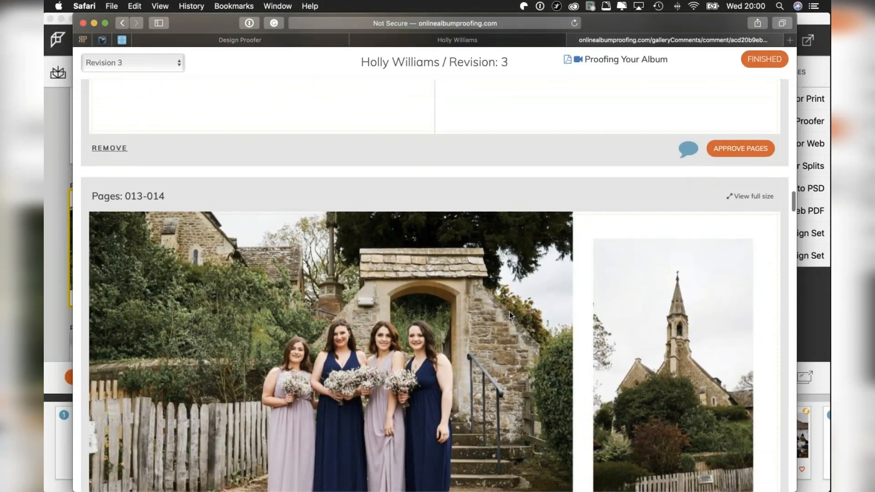
scroll(510, 314, down, 8)
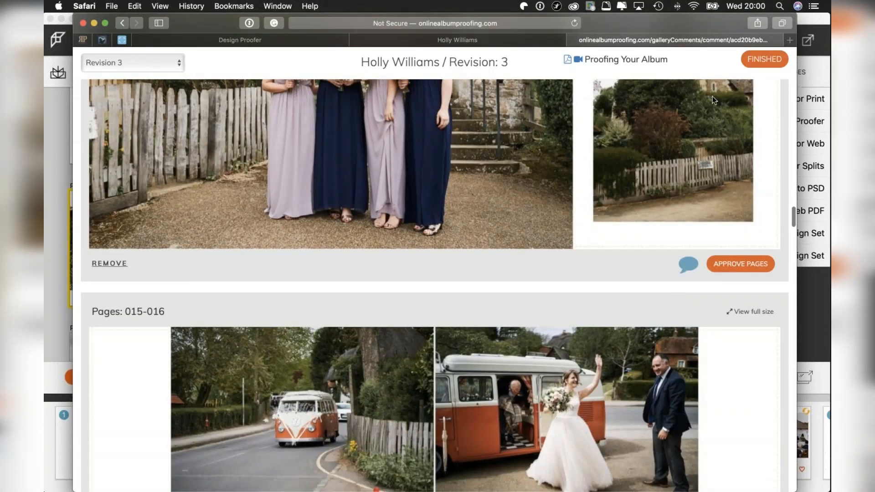
scroll(554, 214, down, 8)
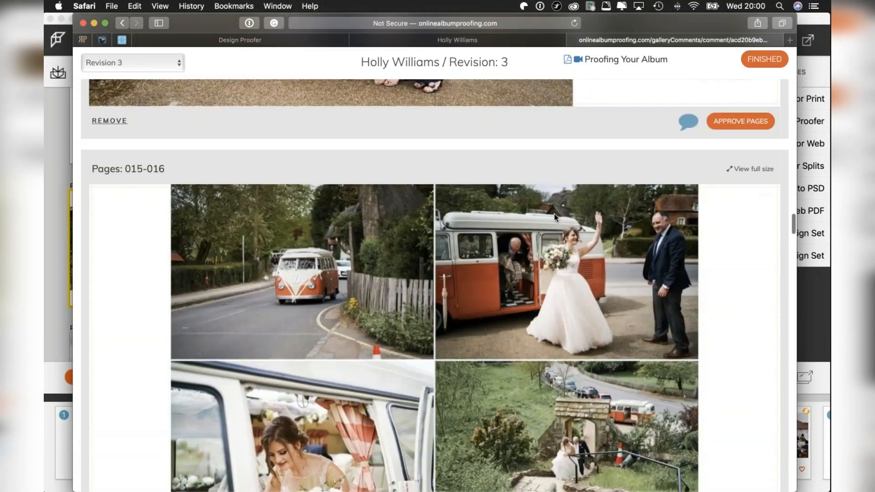
scroll(554, 214, up, 6)
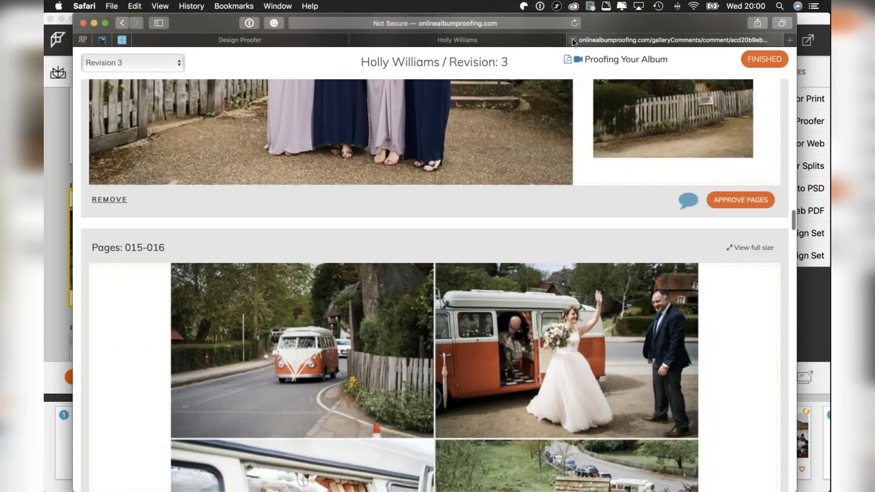
Close the change request page and the client's album proof, and switch back to Fundy Designer.
click(573, 40)
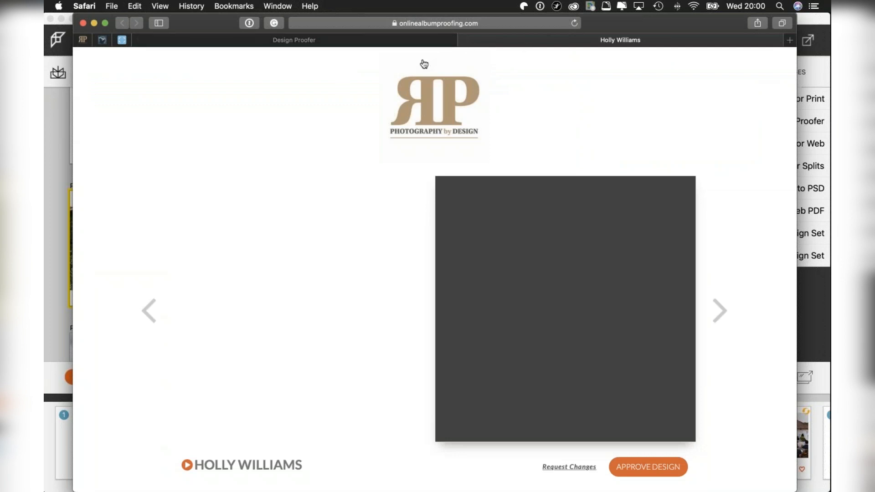
click(464, 41)
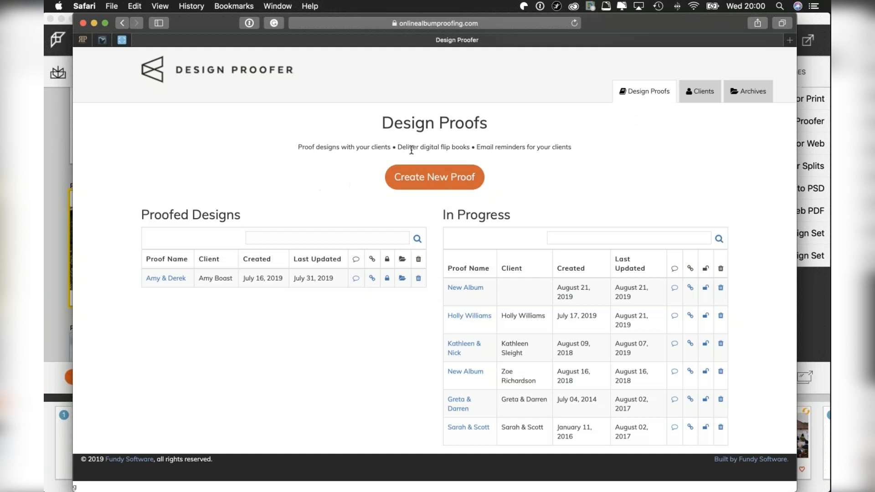
click(58, 149)
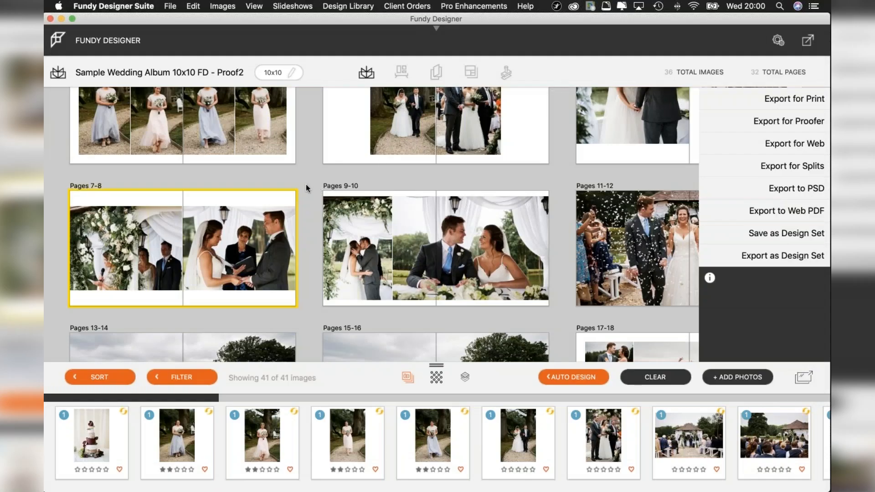
mouse_move(310, 195)
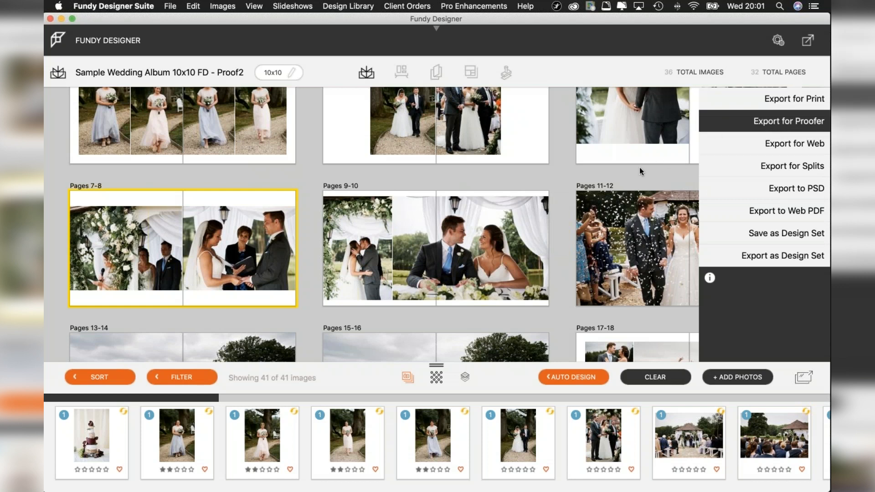
mouse_move(543, 305)
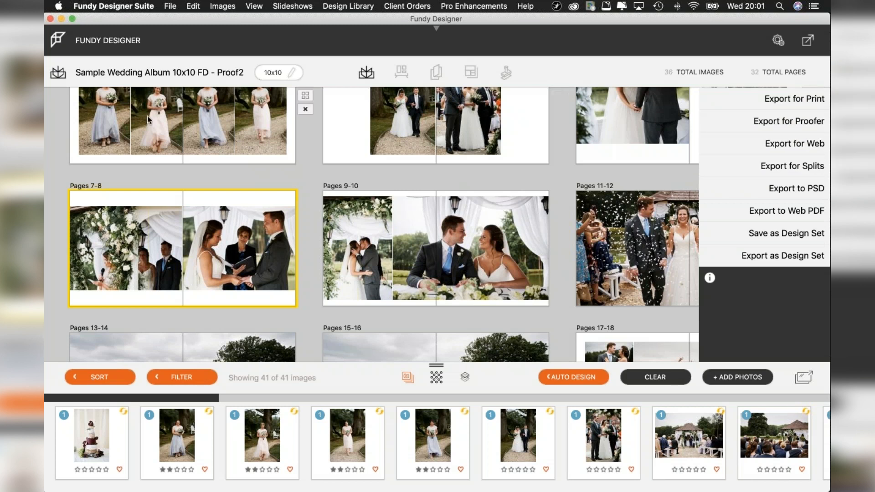
Switch to Finder, inspect the 1_Splits and 2_Spreads folders inside the album's 4_Approved folder, and close the window.
key(ctrl+Up)
click(233, 158)
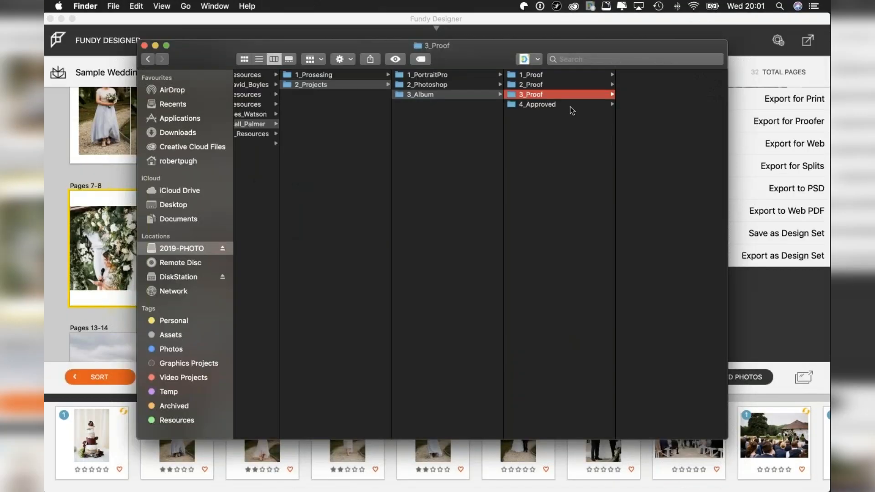
click(534, 104)
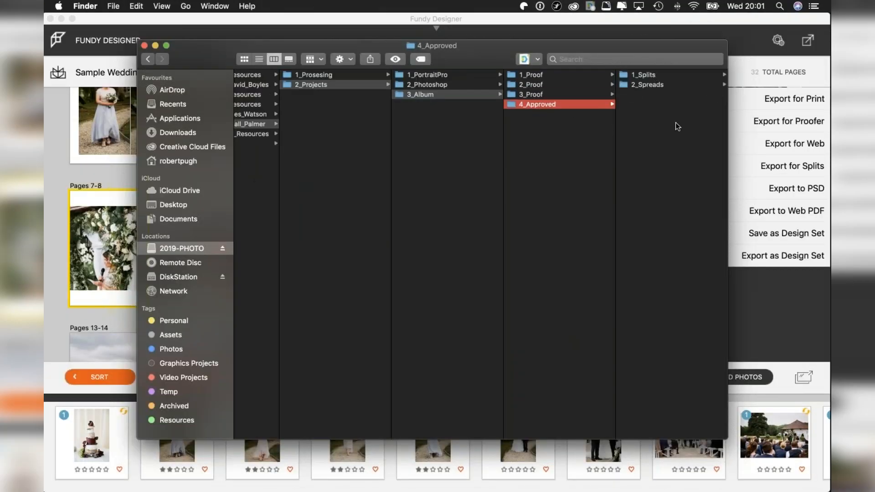
click(651, 75)
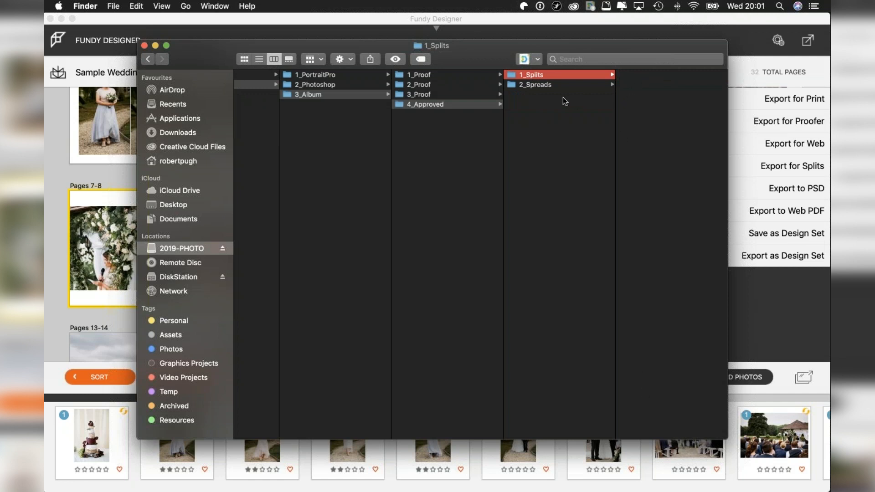
click(560, 85)
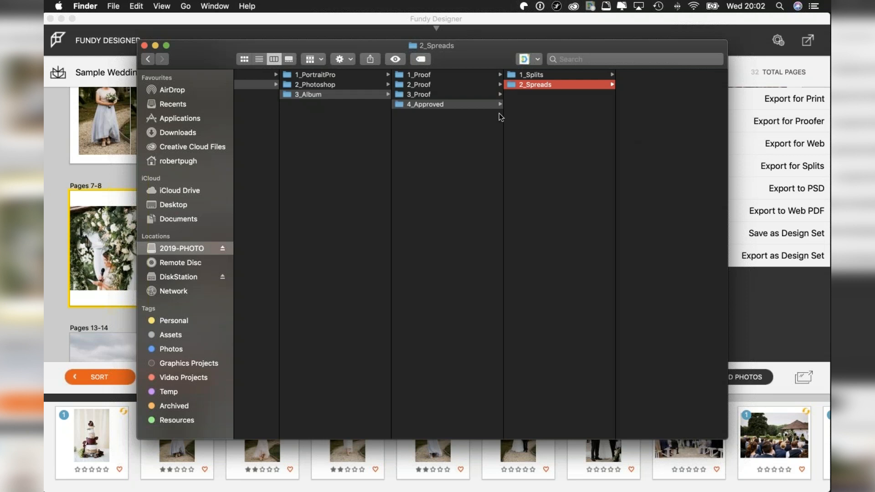
key(Left)
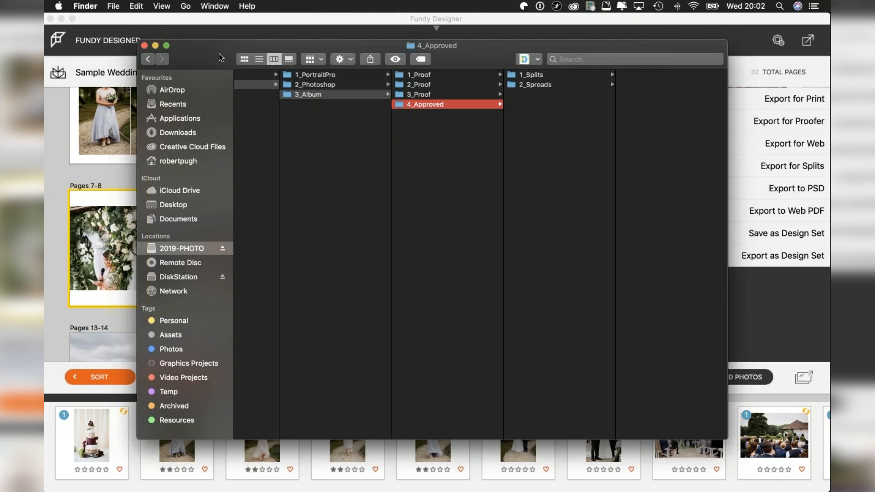
click(144, 45)
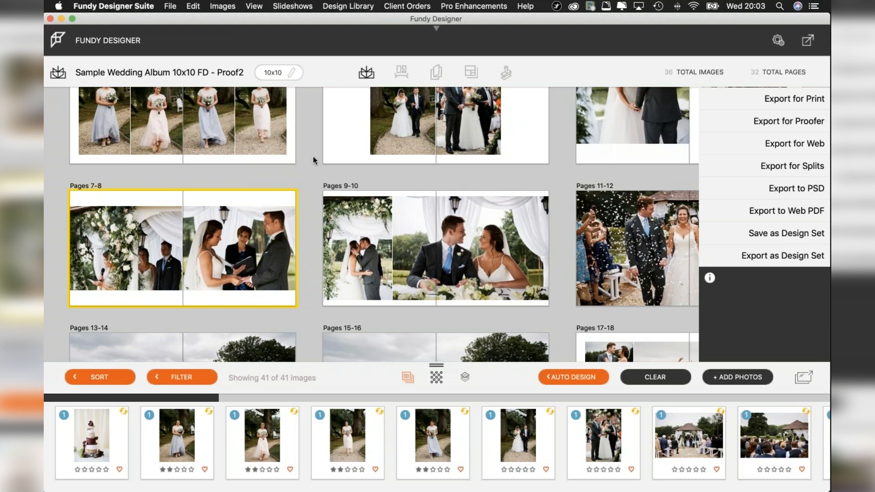
Close the export options in the sample wedding album.
click(807, 41)
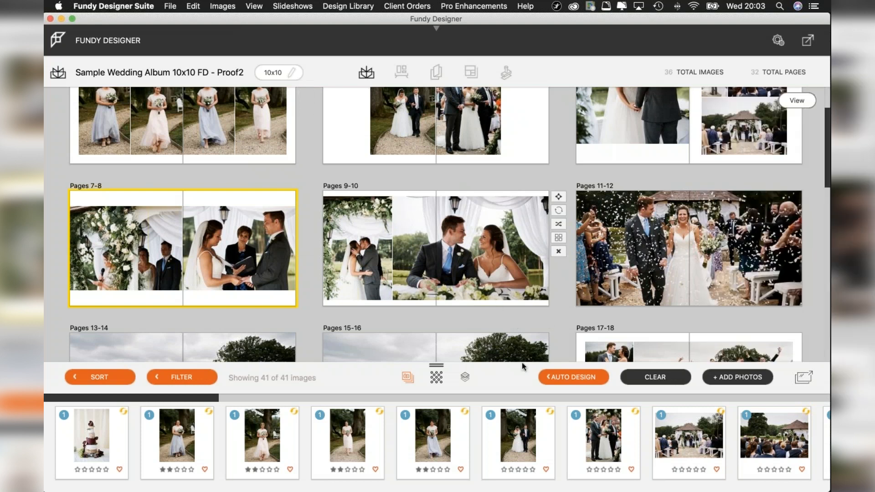
mouse_move(544, 232)
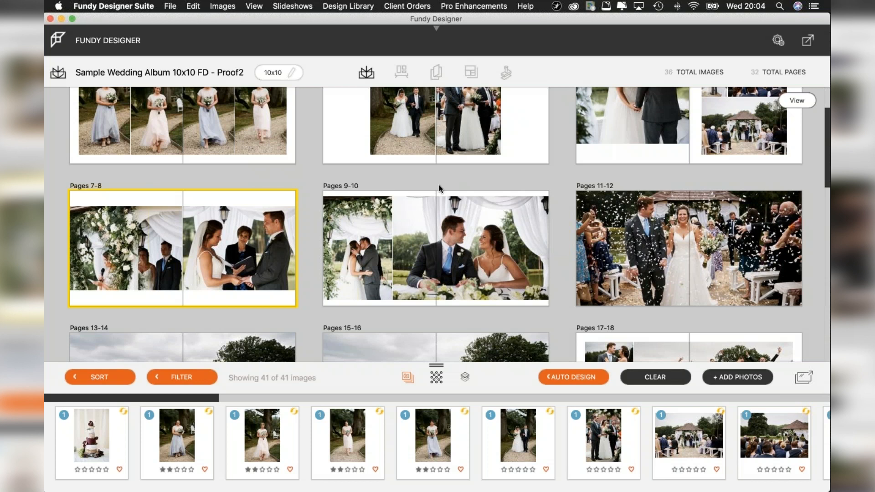
mouse_move(44, 384)
click(56, 412)
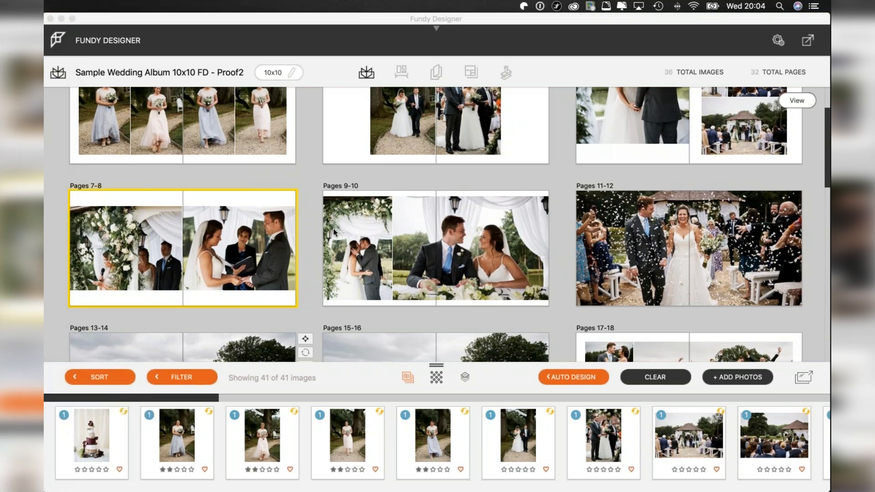
key(ctrl+Up)
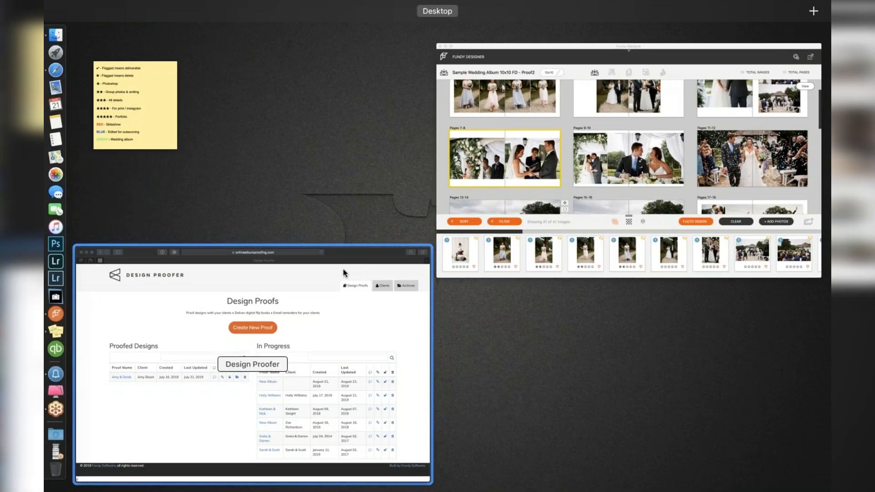
click(515, 190)
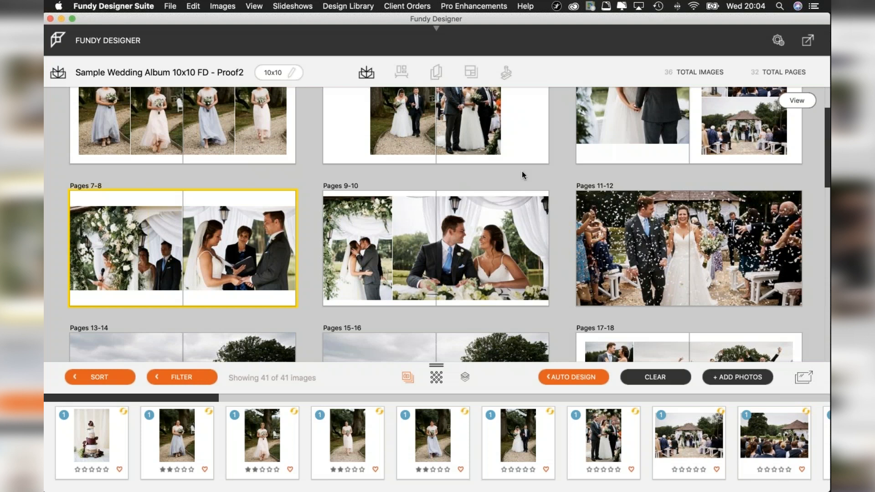
mouse_move(482, 167)
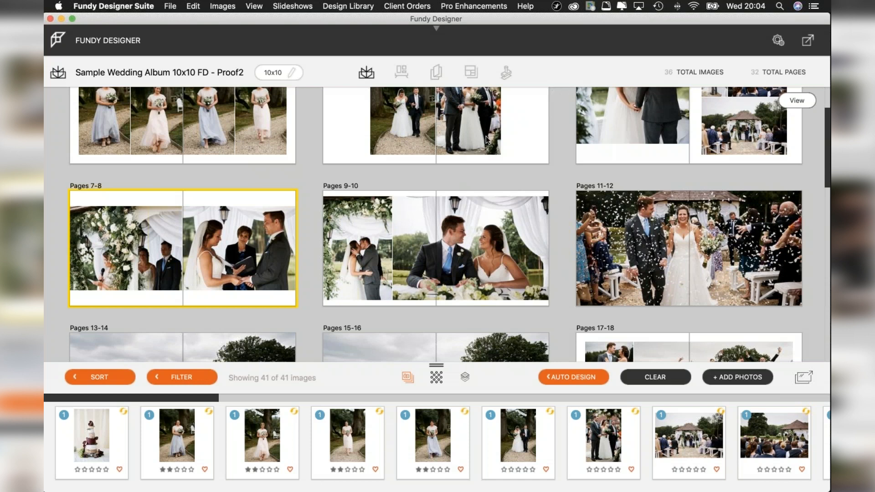
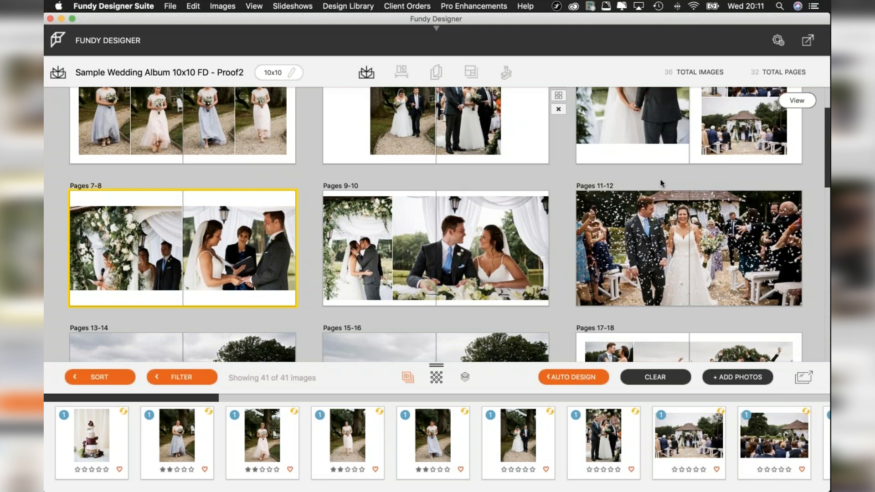
Open the full image browser, check the category tags of several ceremony, bridesmaid and group photos, and return to the album spreads.
click(803, 378)
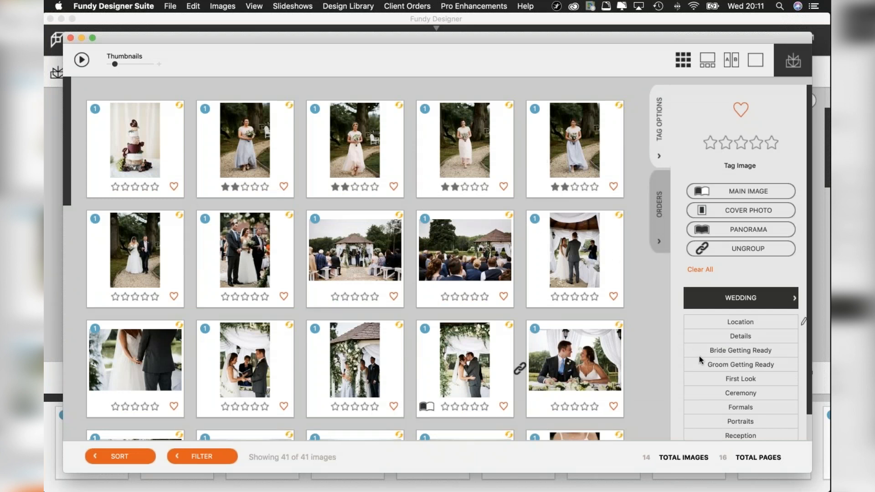
click(589, 354)
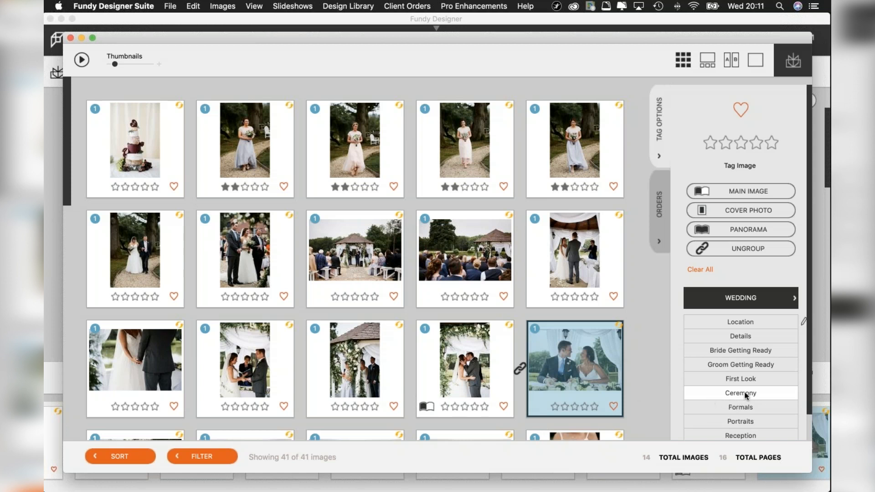
click(567, 255)
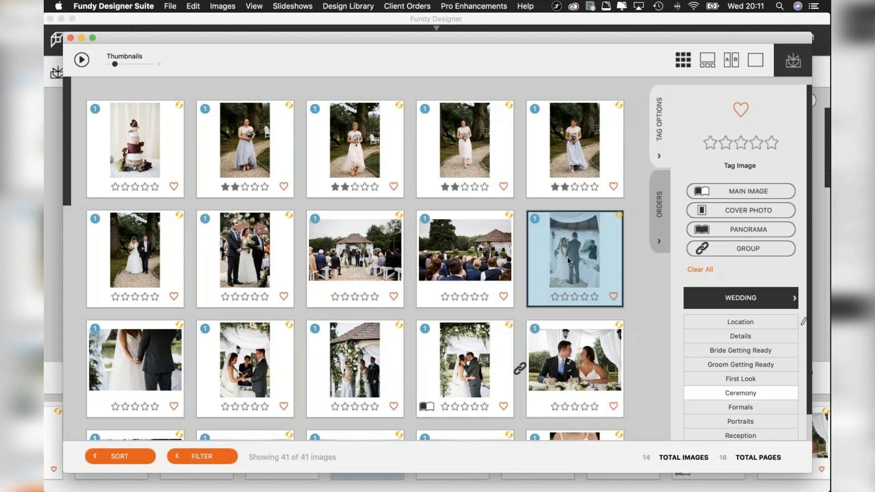
click(490, 173)
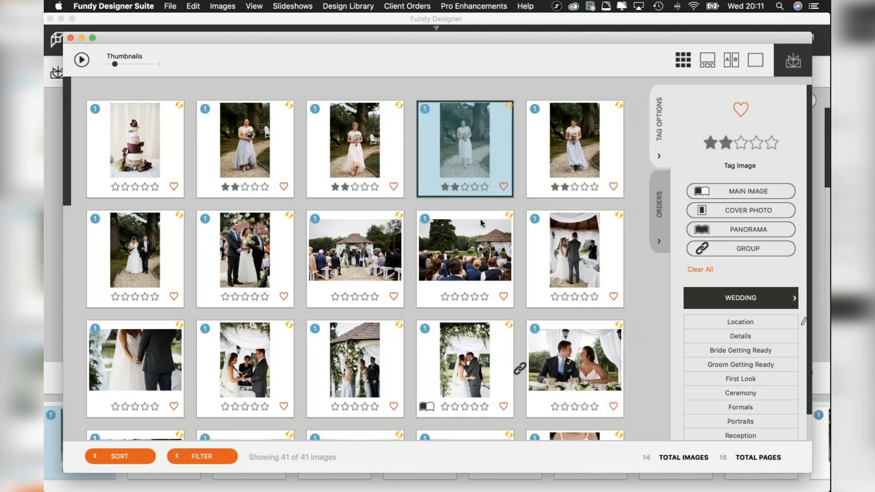
scroll(485, 325, down, 5)
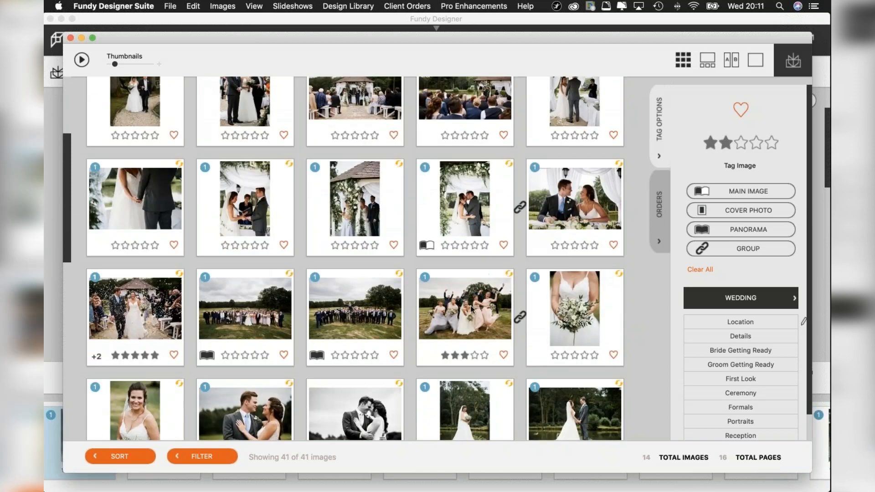
click(470, 306)
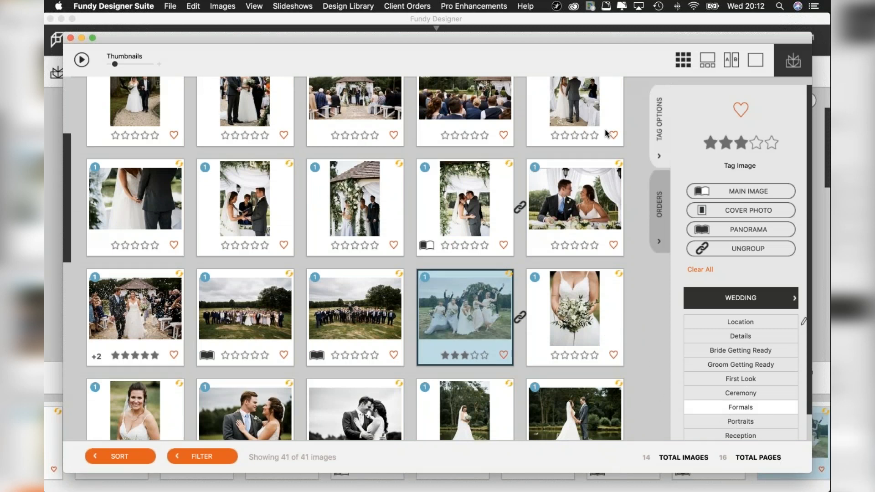
click(791, 63)
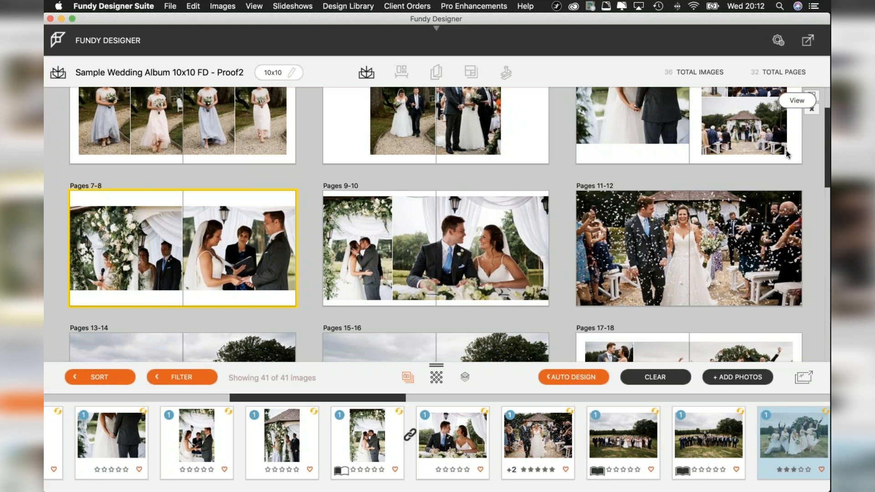
Examine the star ratings, favourites, group links and main, cover and panorama tags across the image collection, and return to the album spreads.
scroll(751, 219, down, 2)
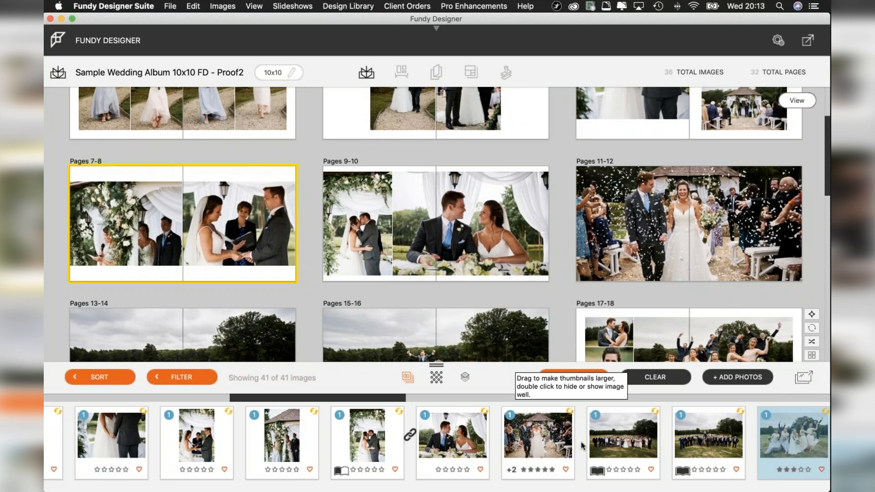
click(800, 378)
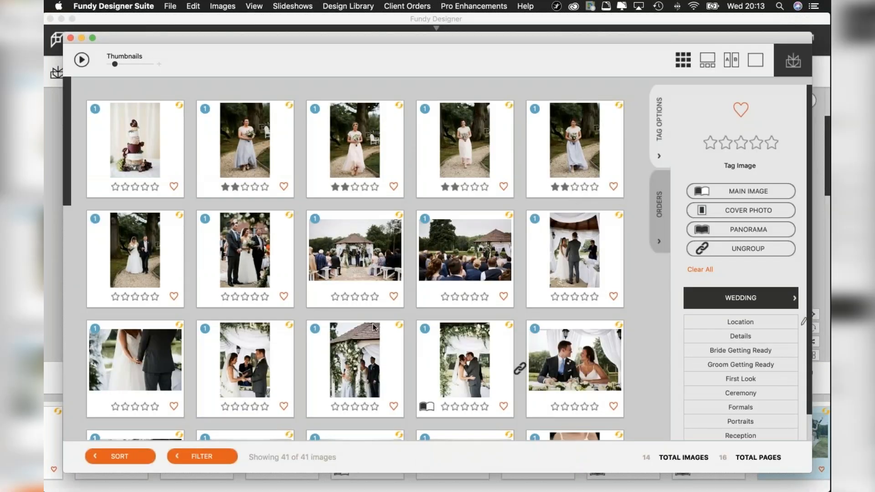
scroll(373, 328, down, 5)
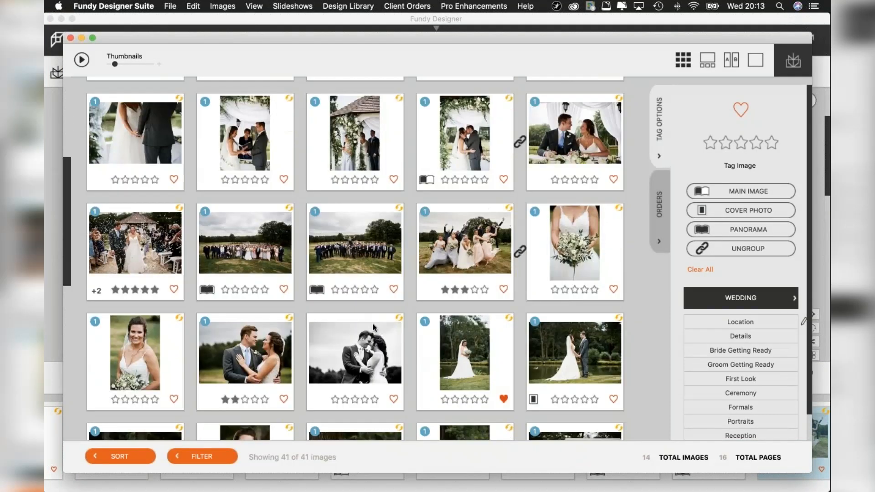
scroll(373, 328, up, 5)
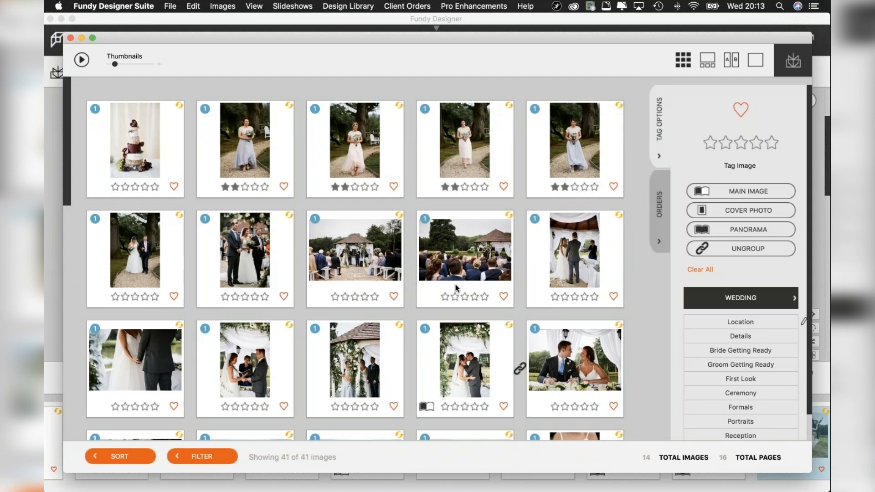
scroll(456, 287, down, 2)
scroll(456, 287, down, 6)
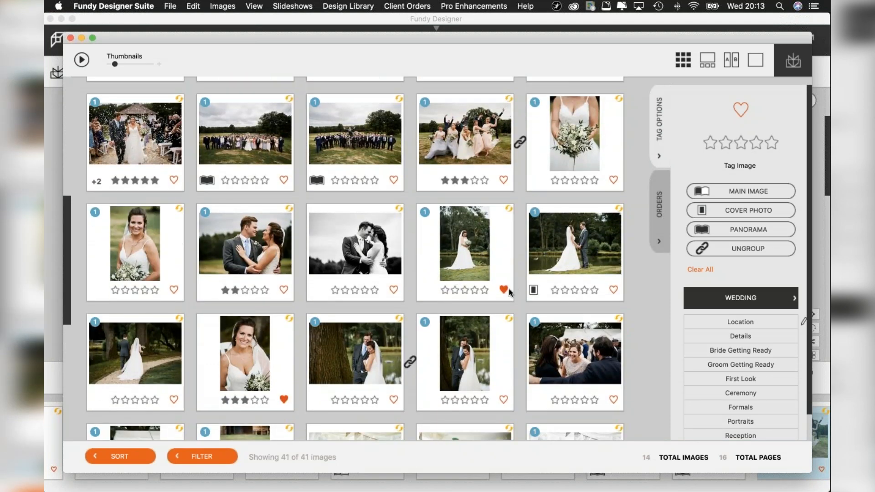
scroll(513, 168, up, 5)
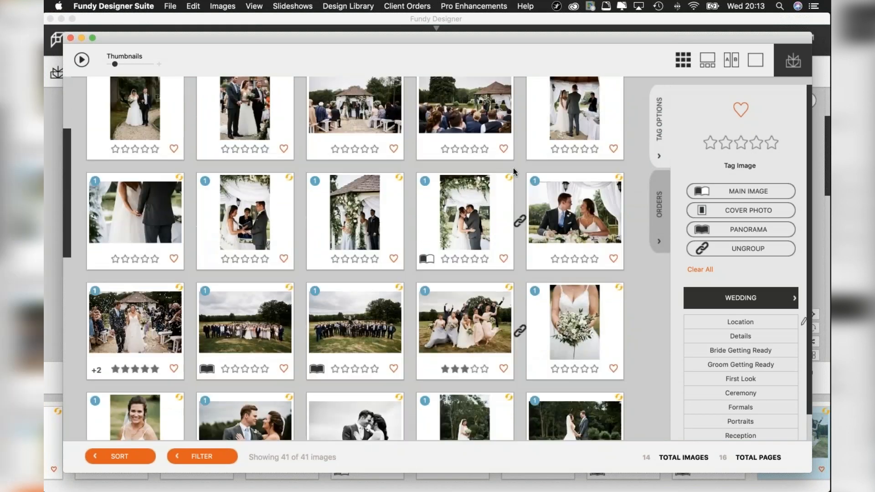
scroll(482, 250, down, 5)
scroll(492, 250, down, 1)
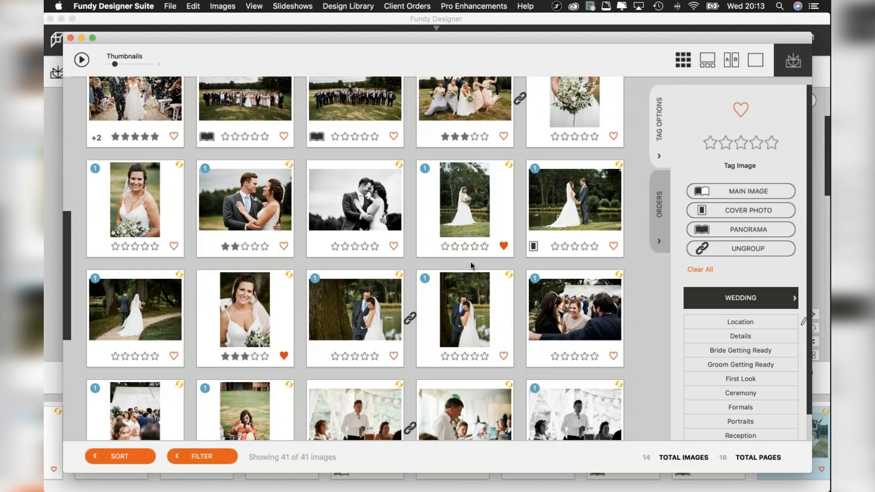
scroll(388, 294, down, 5)
scroll(389, 293, up, 4)
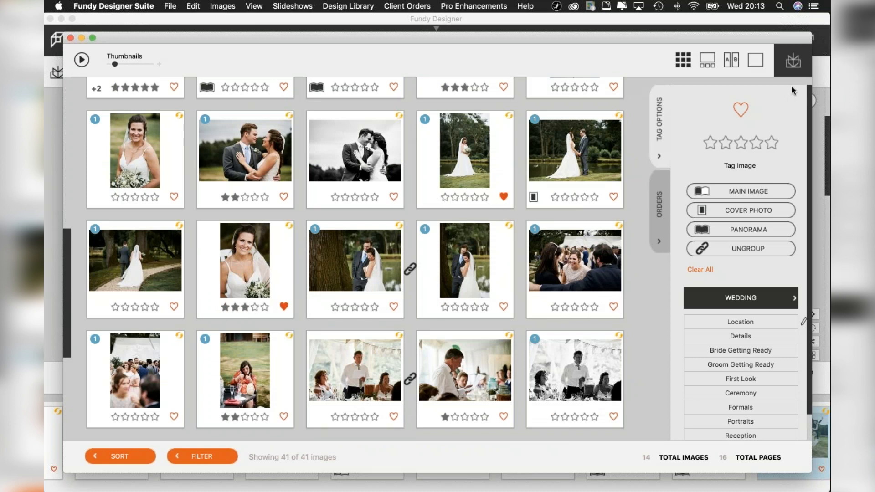
click(793, 62)
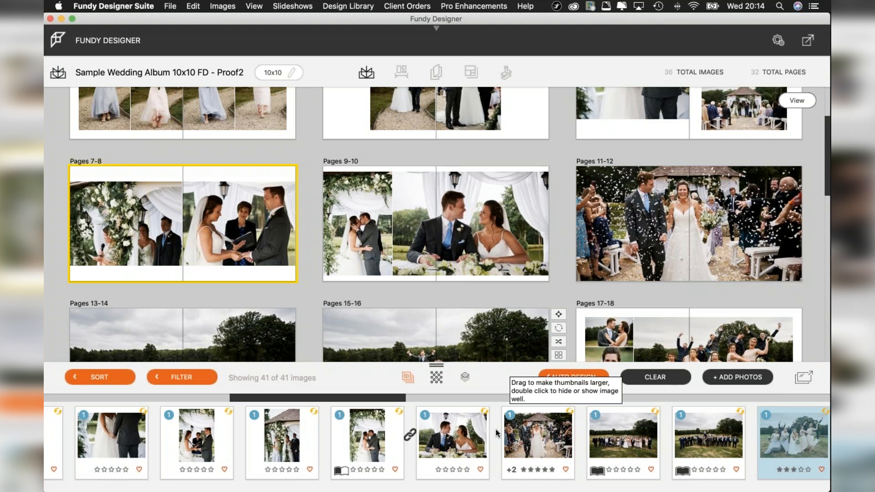
Review the Auto Design settings and the available aspect ratio options, and close them without running a design.
click(574, 376)
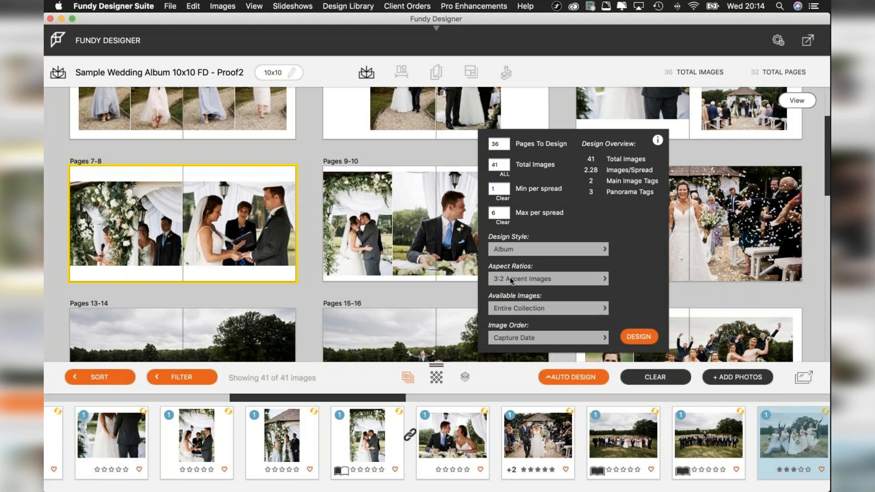
click(592, 280)
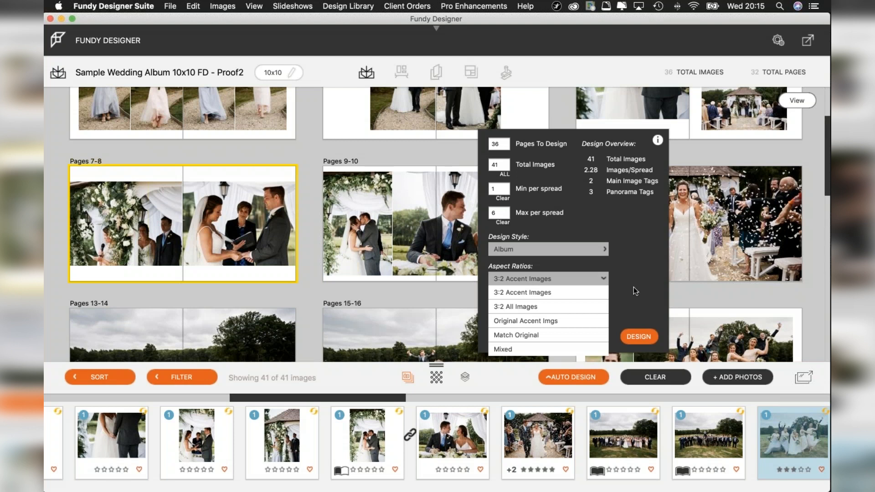
click(633, 287)
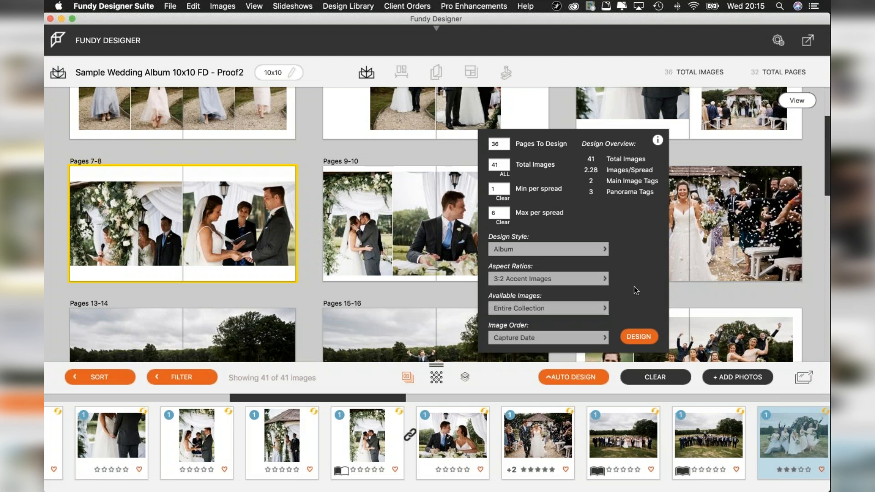
click(679, 292)
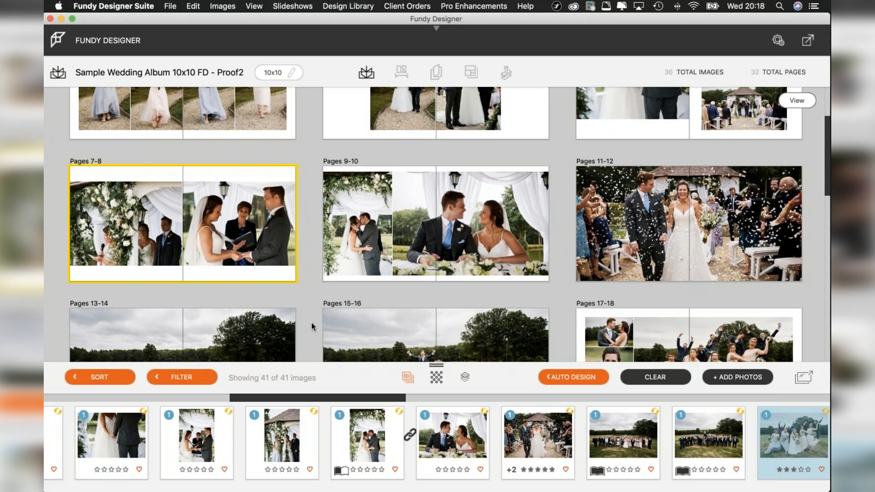
Open the image browser's Wedding category tags for renaming, inspect the editable names, and leave editing mode.
mouse_move(309, 226)
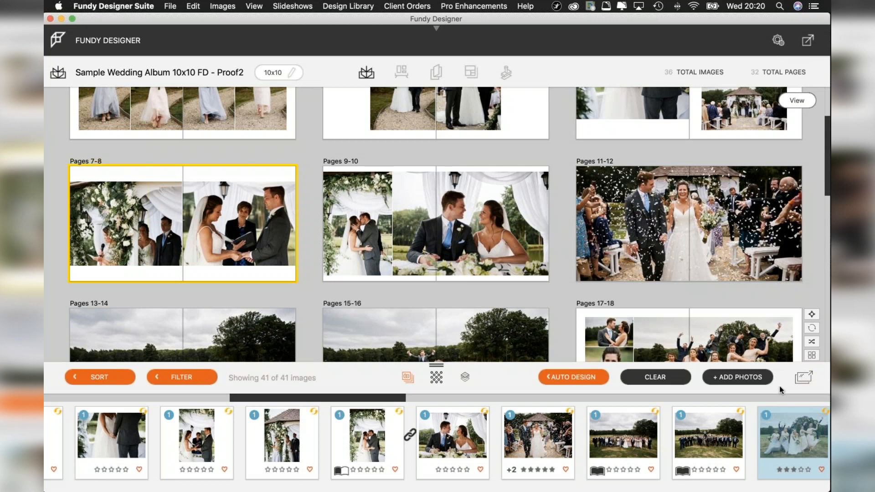
click(803, 377)
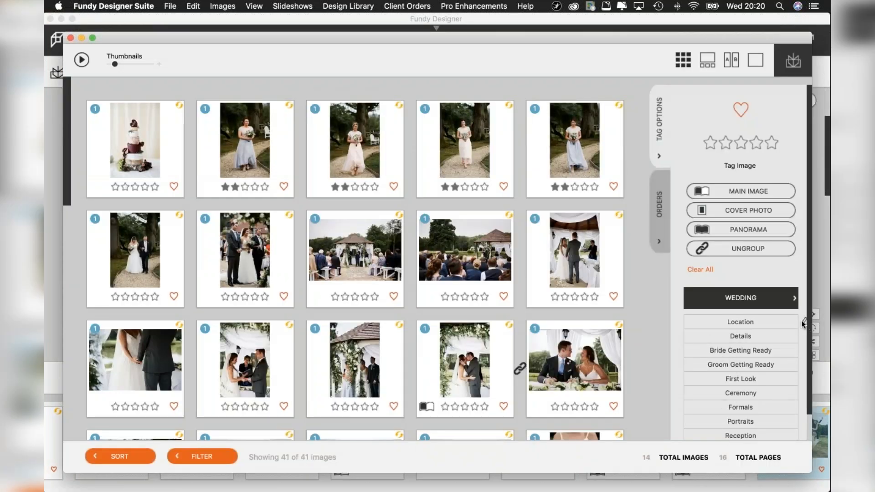
click(804, 323)
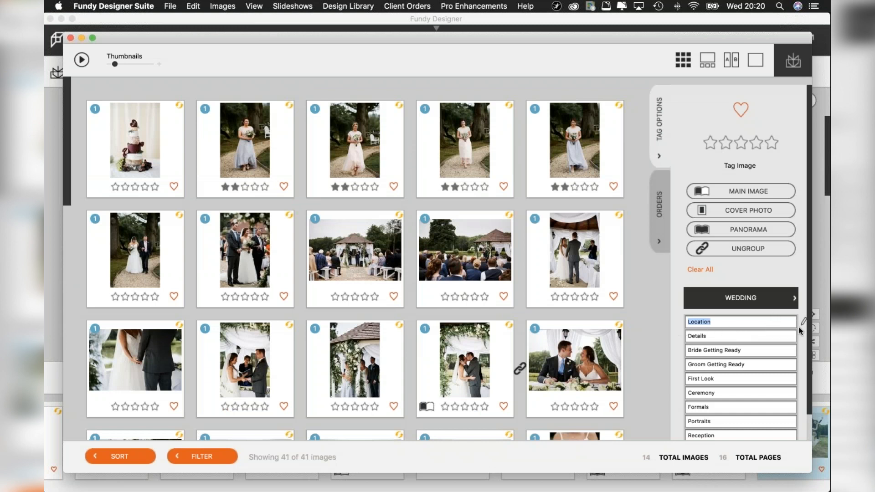
click(802, 321)
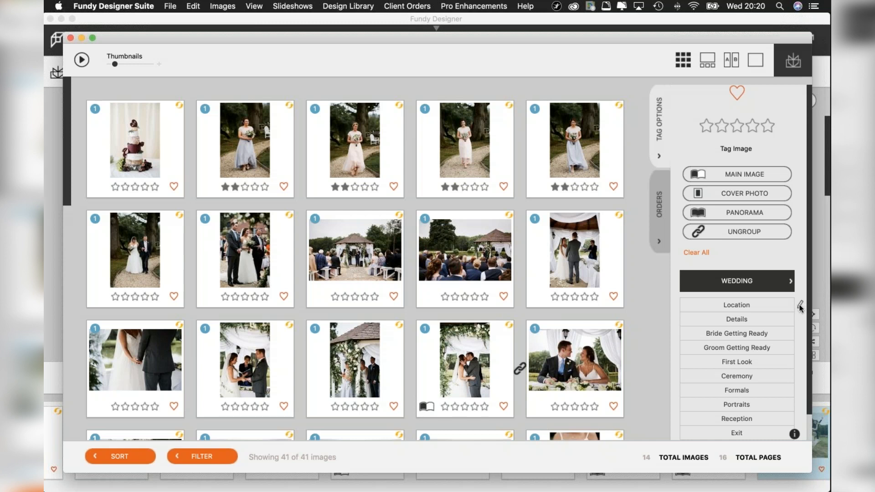
click(799, 305)
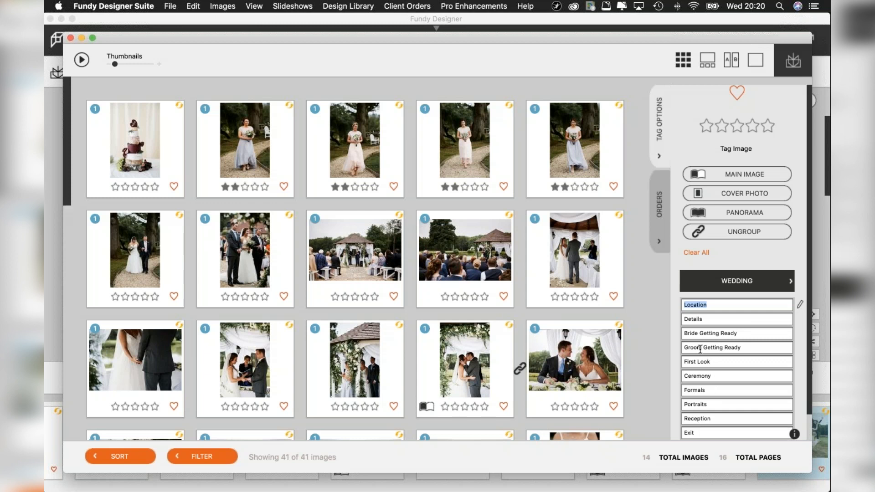
click(800, 304)
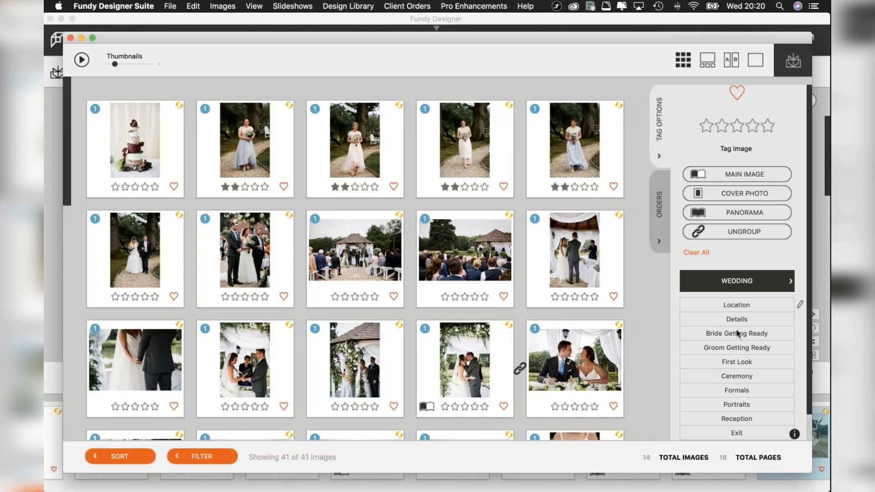
click(800, 305)
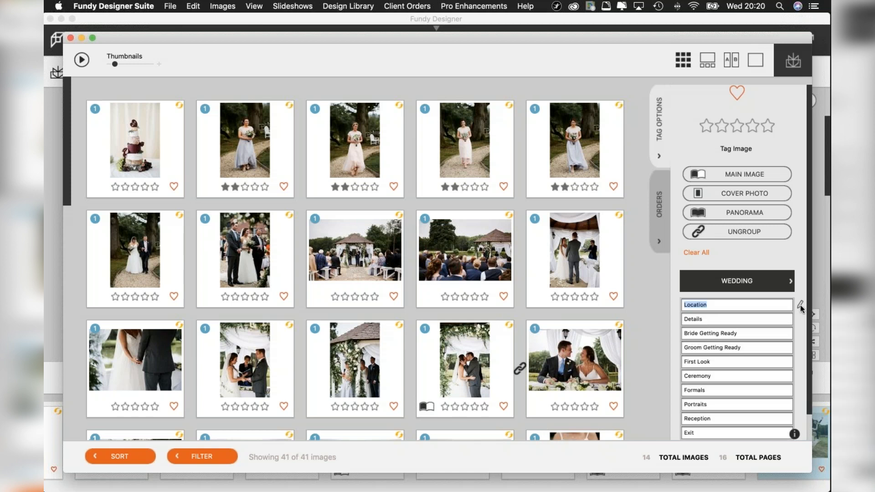
click(799, 305)
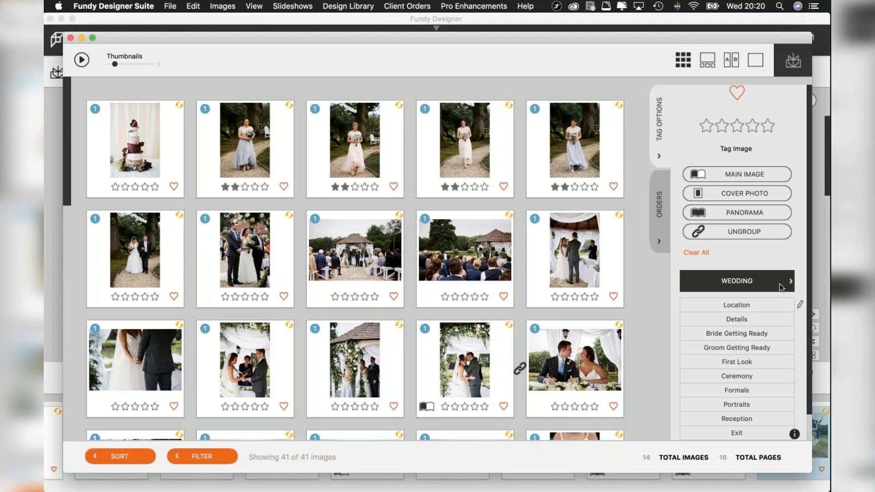
Inspect the Portrait and Event tag sets, including the editable Event tag names, and switch back to the Wedding set.
click(782, 286)
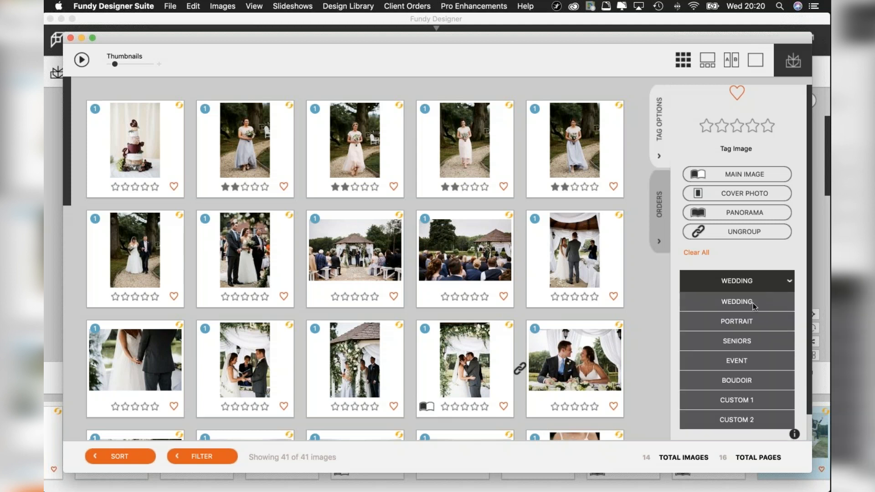
click(740, 322)
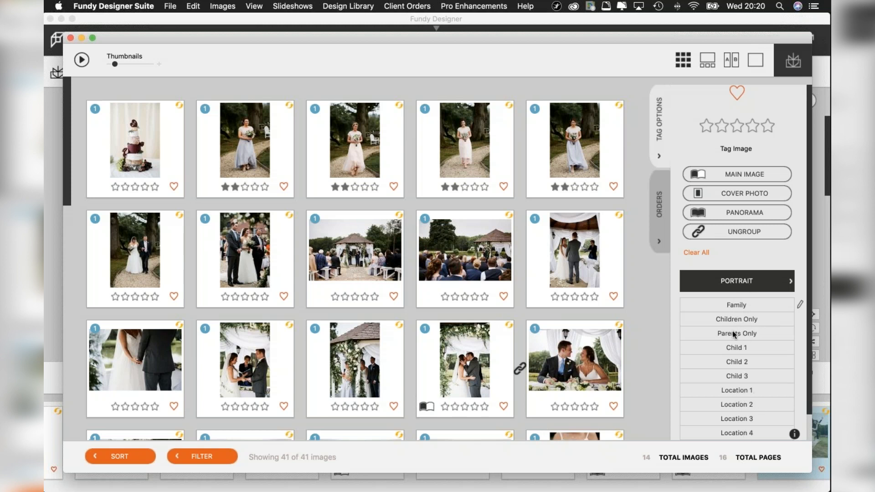
click(759, 281)
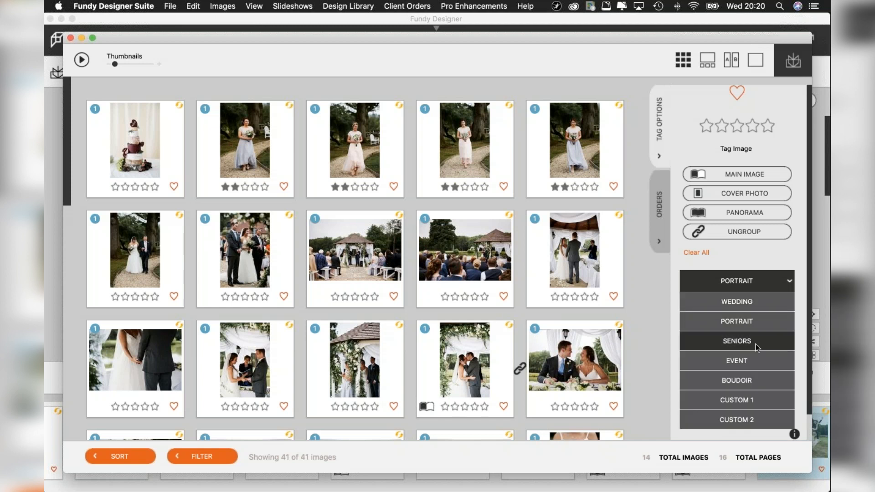
click(737, 362)
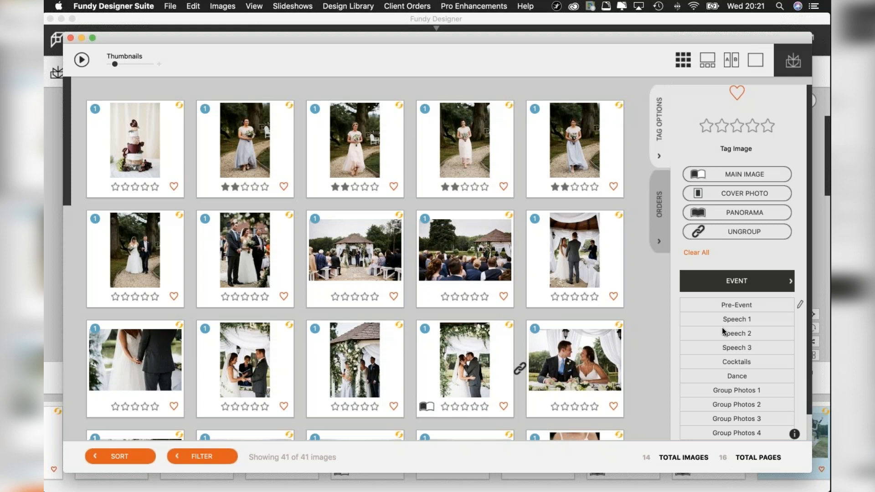
click(799, 305)
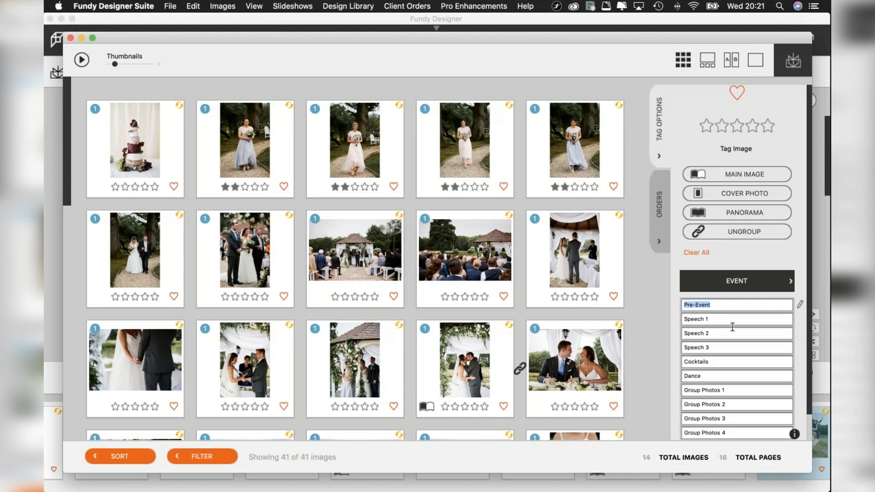
click(800, 306)
click(781, 283)
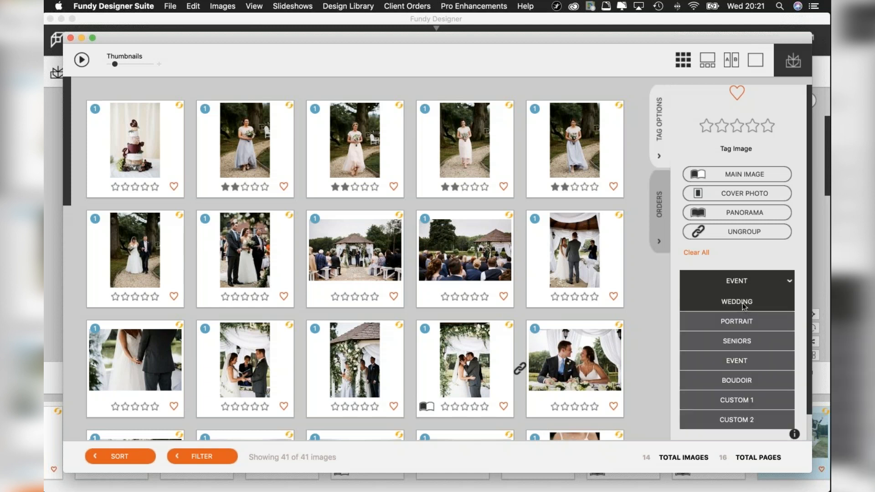
click(742, 303)
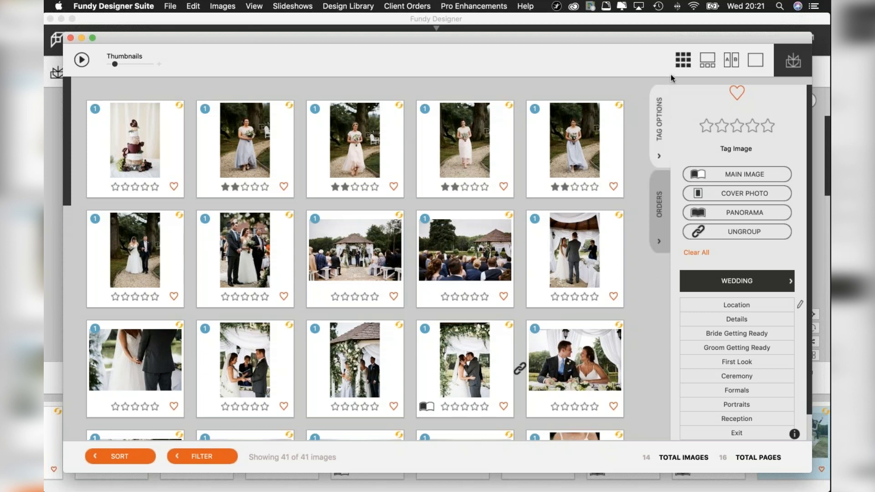
Return from the image browser to the album spreads, look them over, and open the spread for pages 15-16.
click(792, 65)
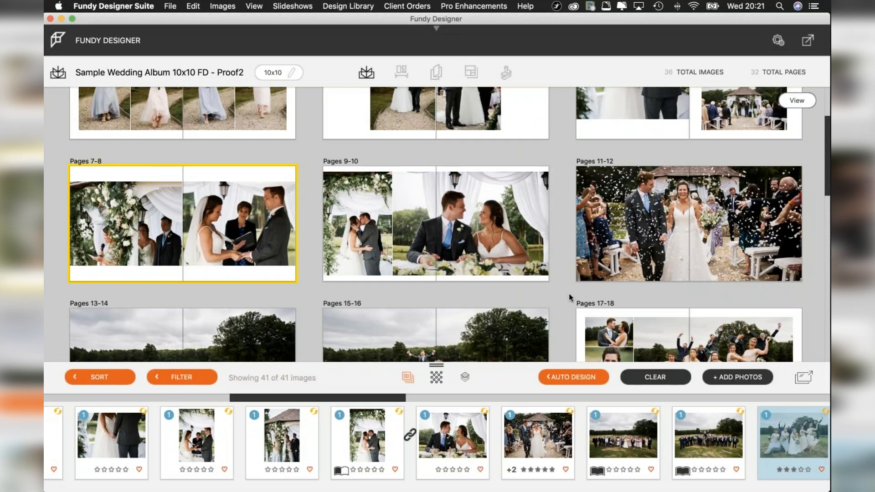
mouse_move(554, 240)
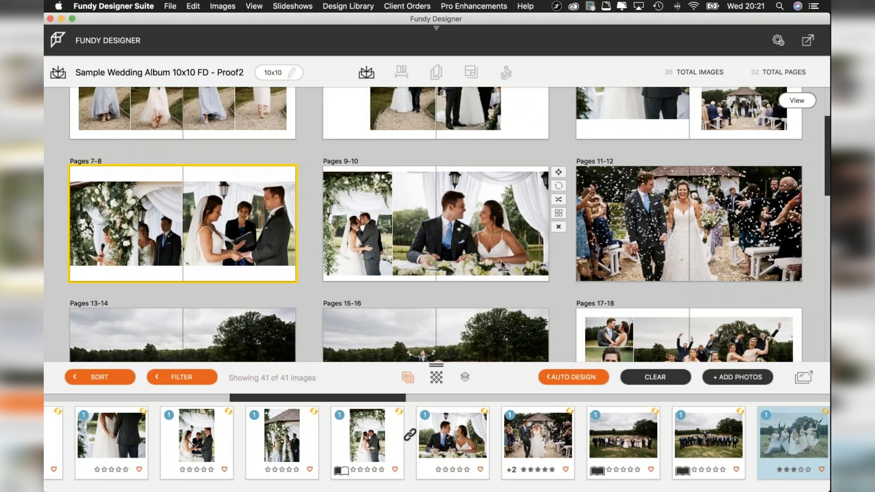
mouse_move(591, 254)
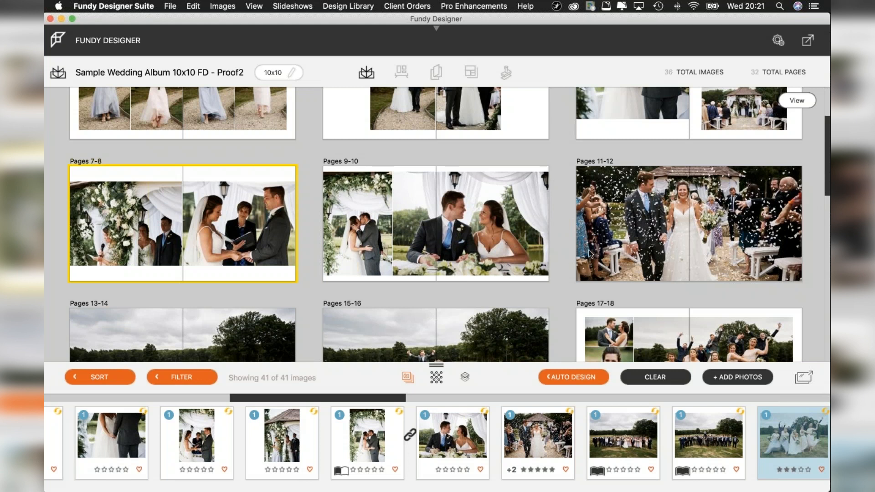
scroll(589, 249, down, 5)
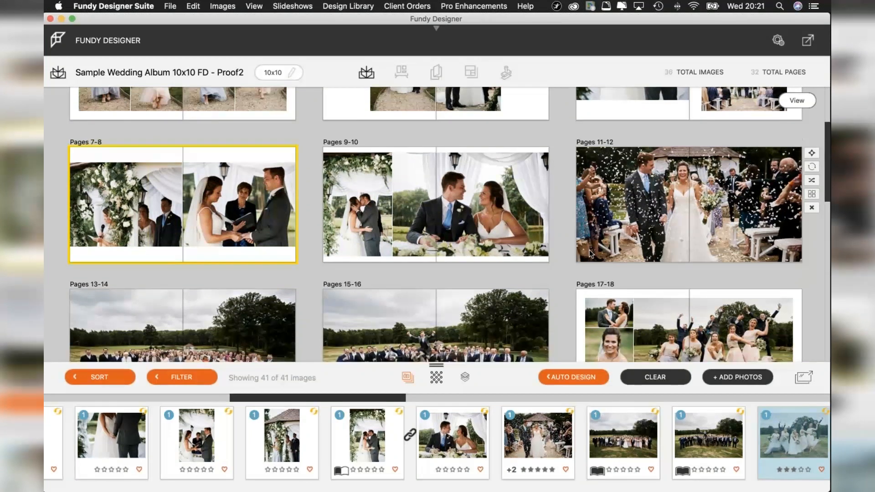
scroll(589, 249, up, 1)
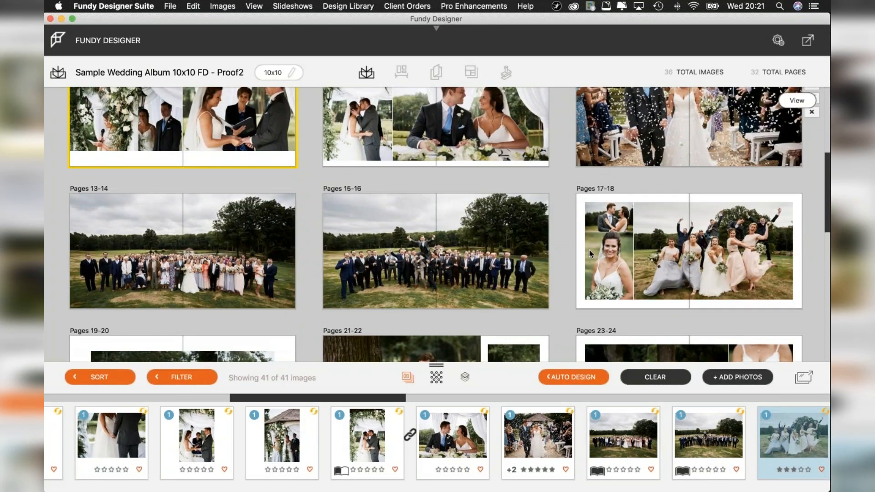
mouse_move(484, 259)
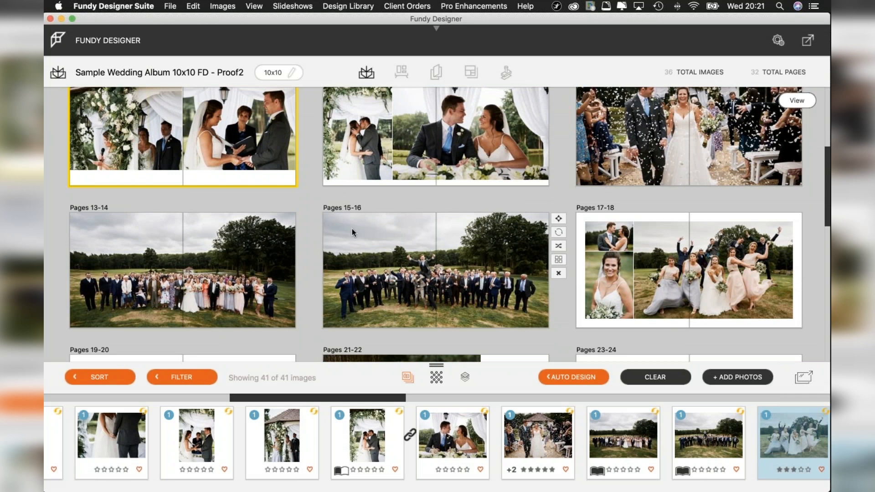
double_click(393, 262)
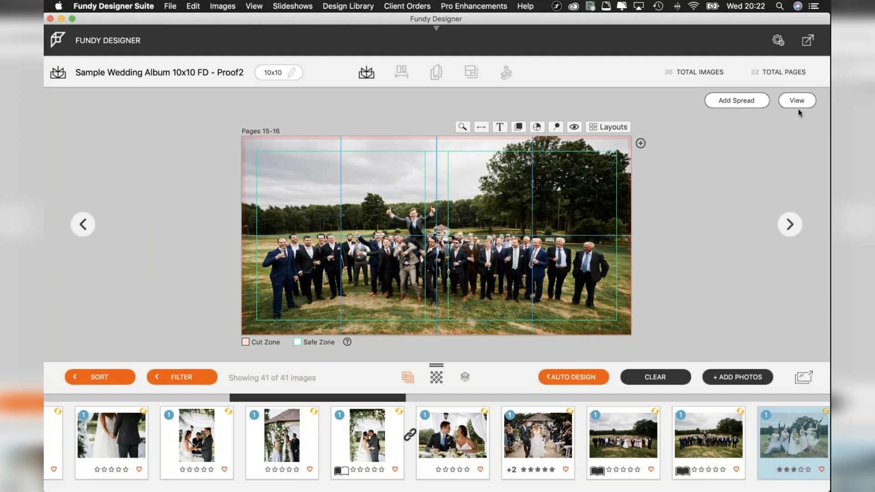
Switch to Safari, open the photography website's Wedding Photography Prices page, and examine its packages, extras and wedding album prices.
mouse_move(44, 92)
click(54, 70)
click(83, 41)
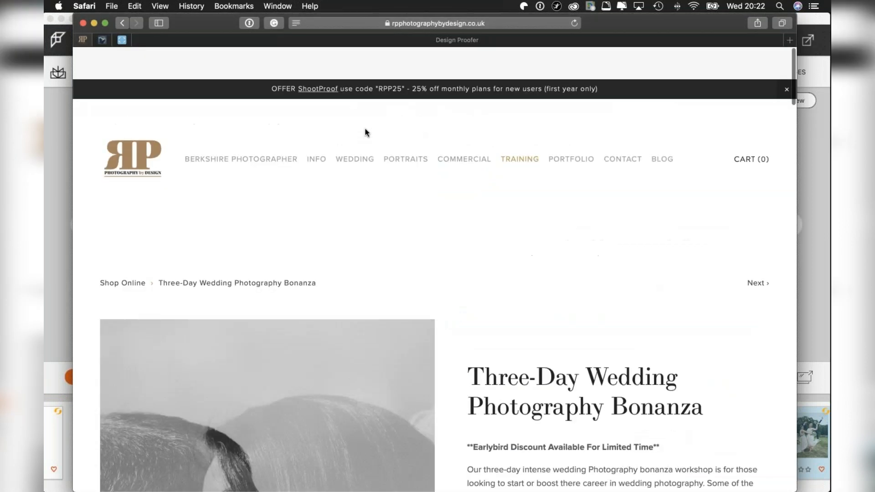
mouse_move(360, 127)
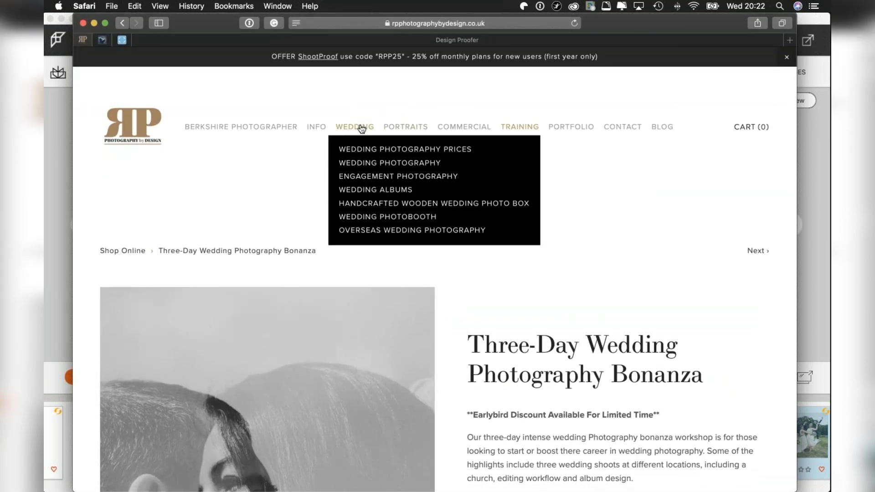
click(412, 147)
scroll(409, 223, down, 10)
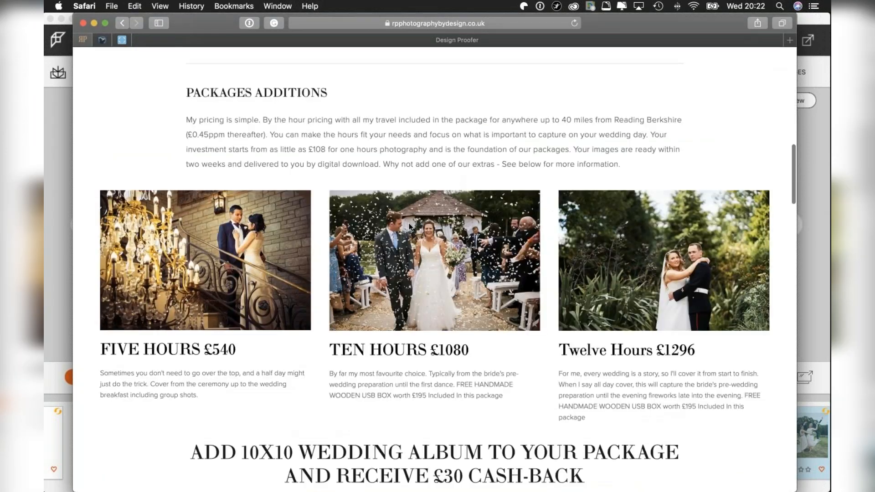
scroll(408, 222, down, 12)
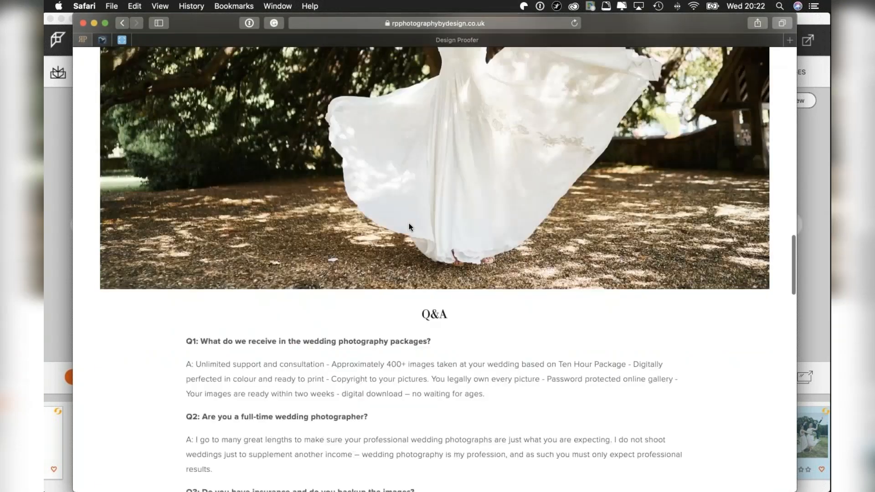
scroll(408, 226, down, 10)
scroll(408, 226, up, 4)
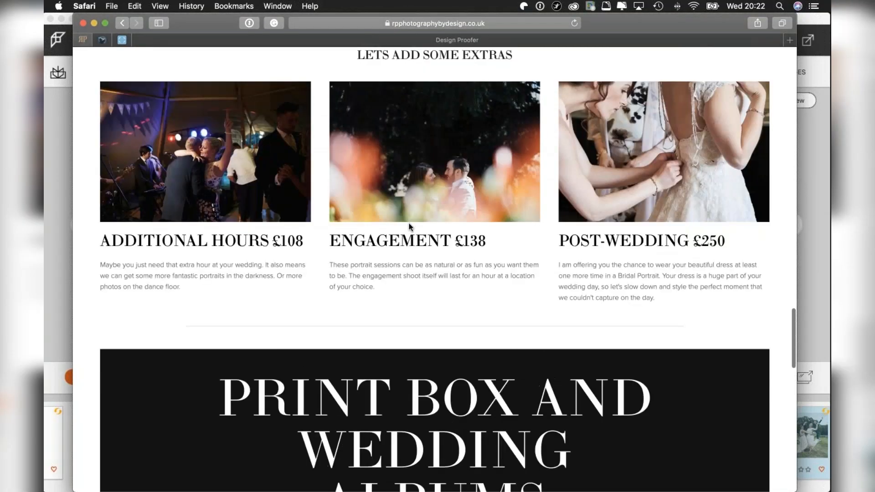
scroll(409, 227, down, 10)
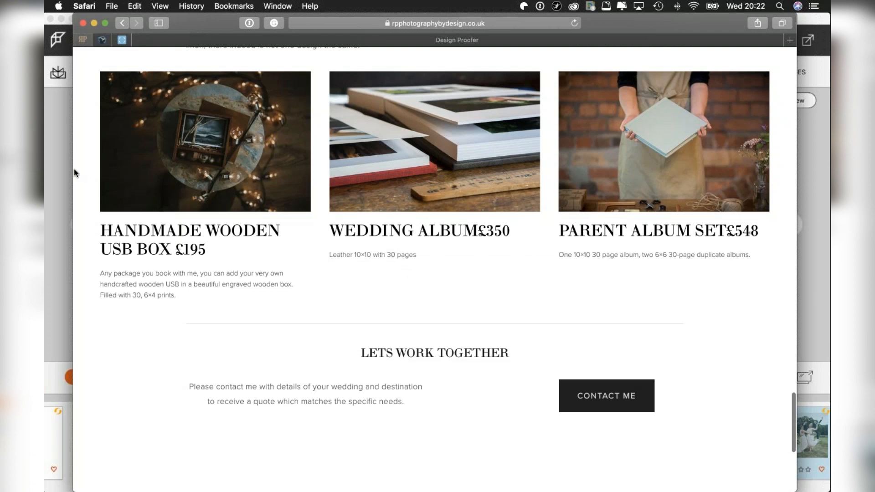
Switch back to Fundy Designer, return to the overview of all spreads, and open the Auto Design settings.
click(49, 167)
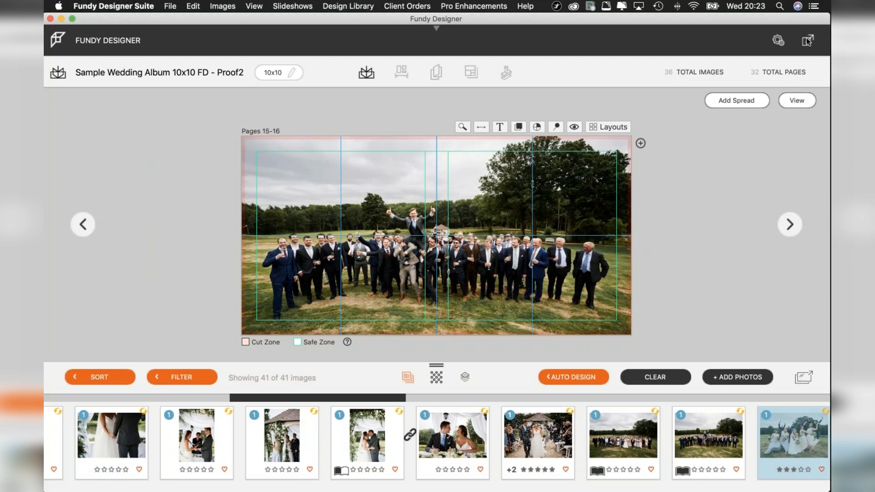
click(795, 99)
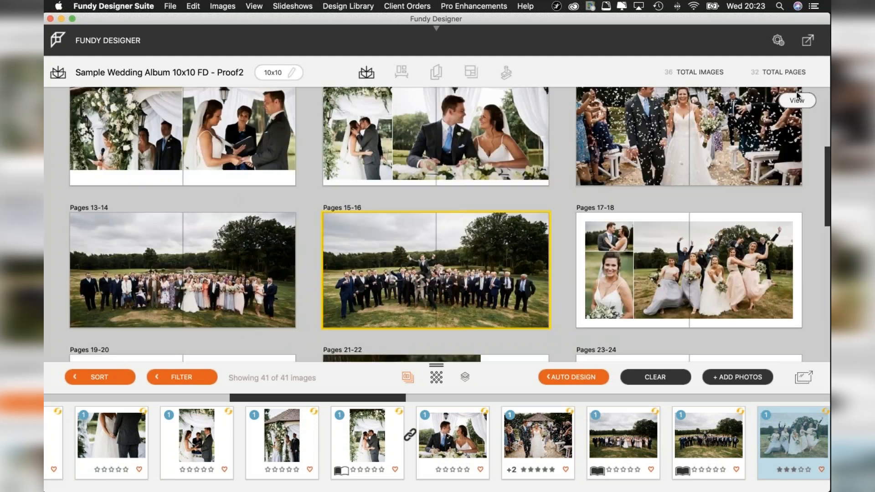
click(568, 378)
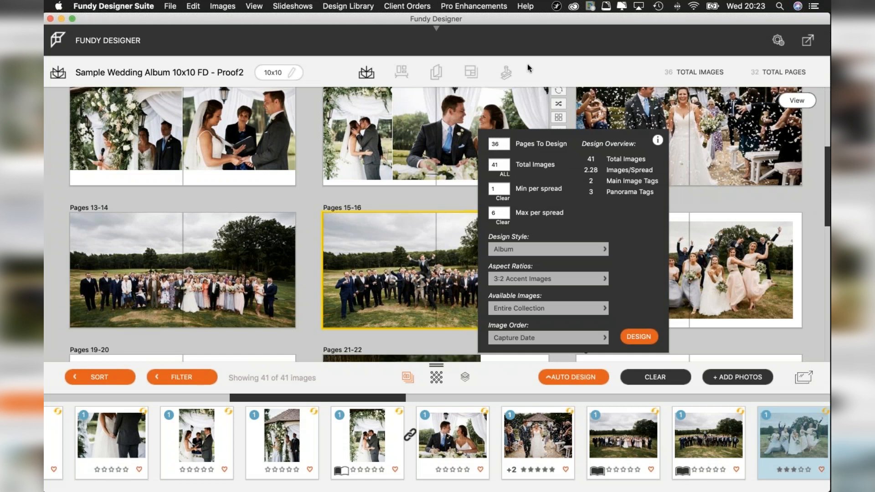
Switch to Design Proofer in Safari and open the proofed design's client share link from its Client Links.
key(ctrl+Up)
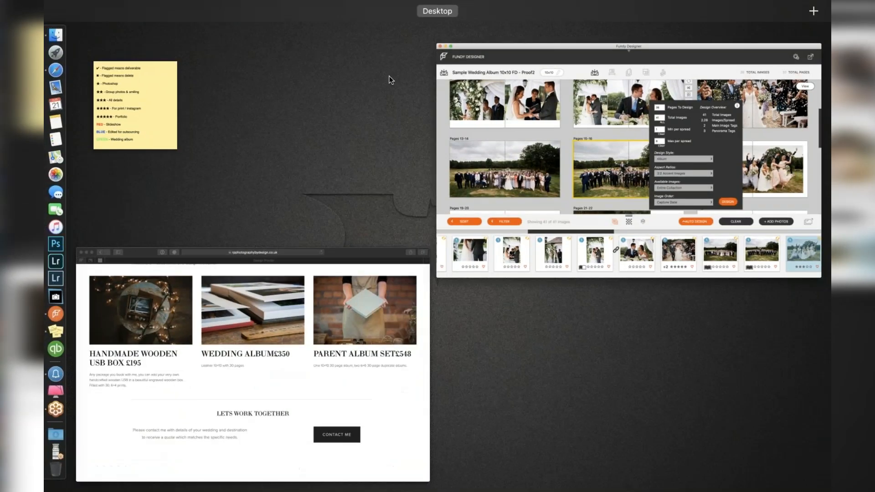
click(305, 328)
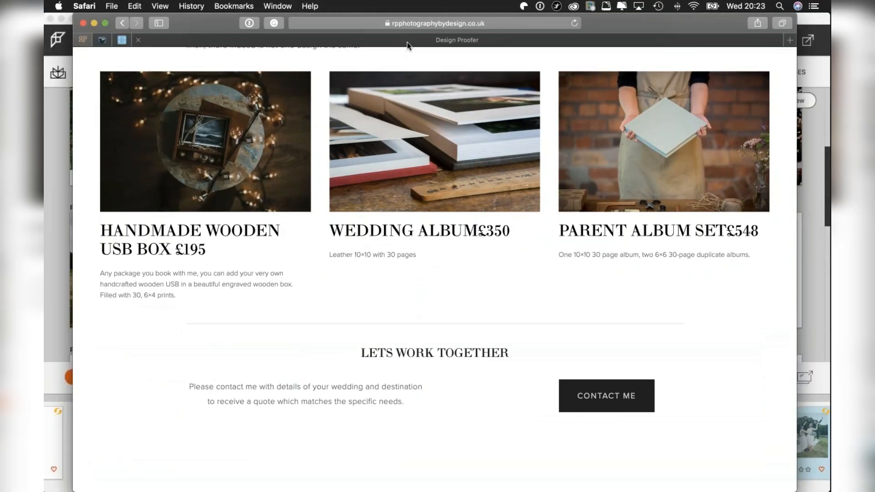
click(406, 42)
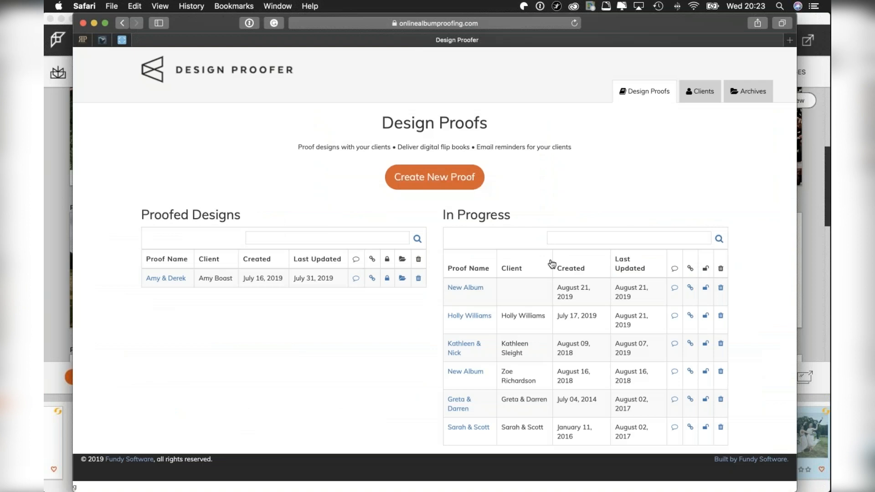
click(373, 279)
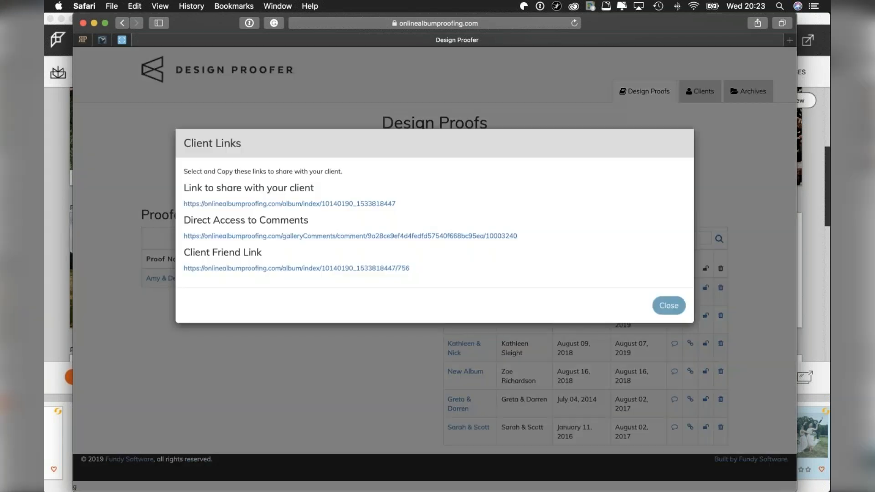
click(394, 210)
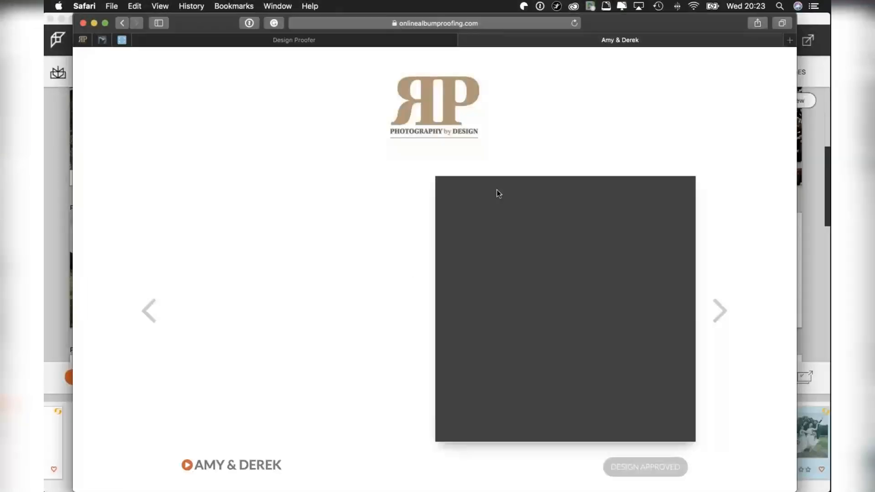
Page through the approved album's opening spreads, and close the proof and the Client Links dialog.
scroll(395, 324, down, 1)
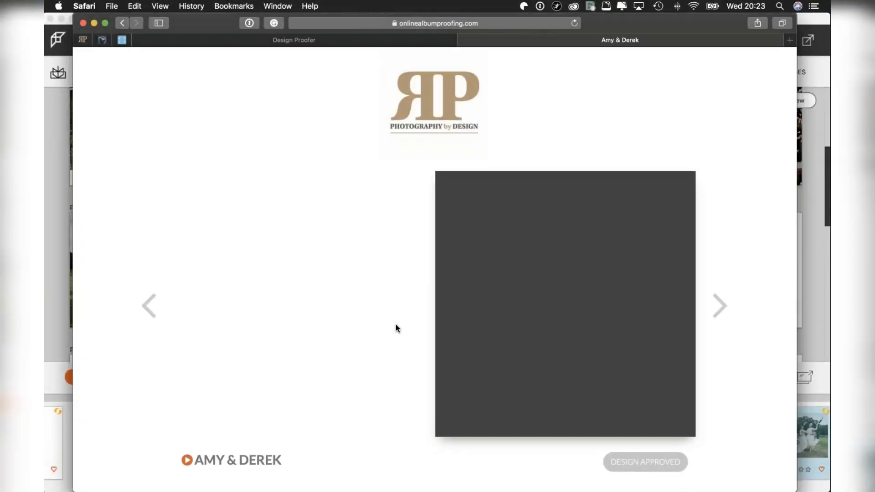
click(719, 310)
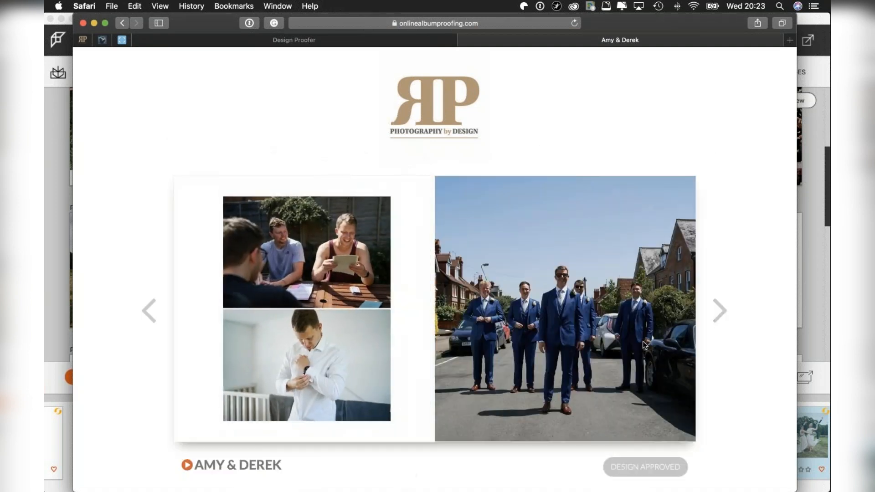
click(722, 310)
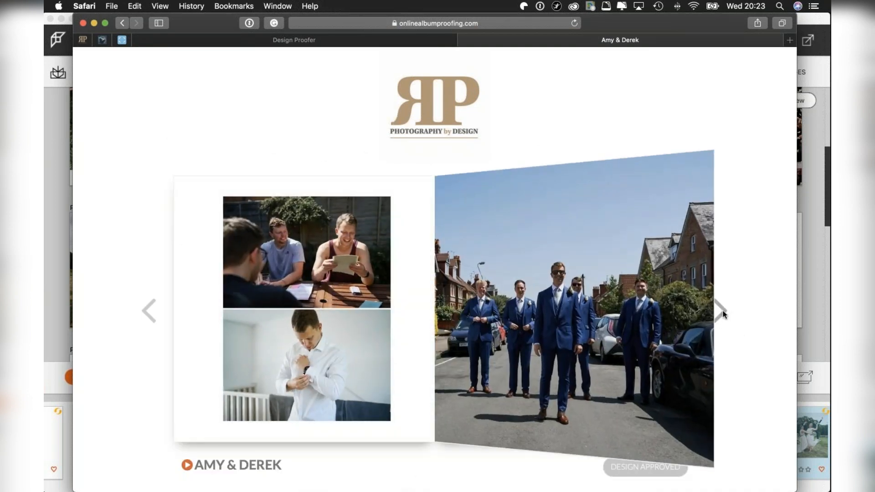
click(724, 310)
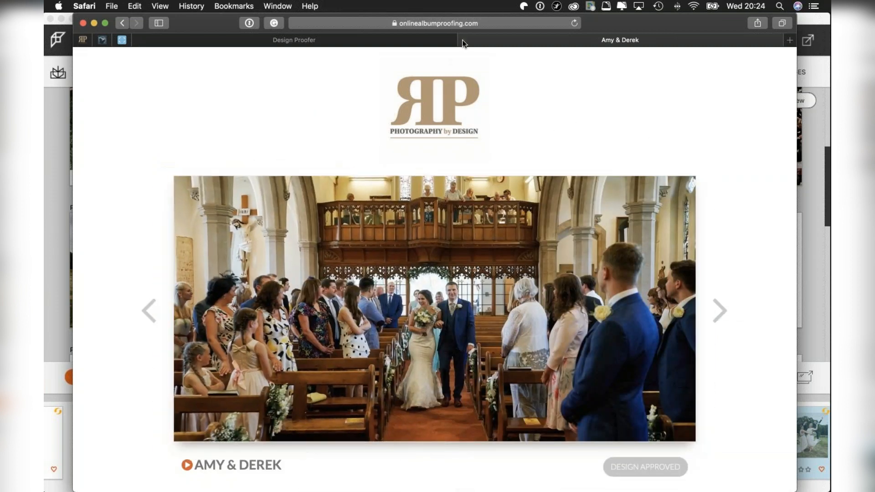
click(464, 40)
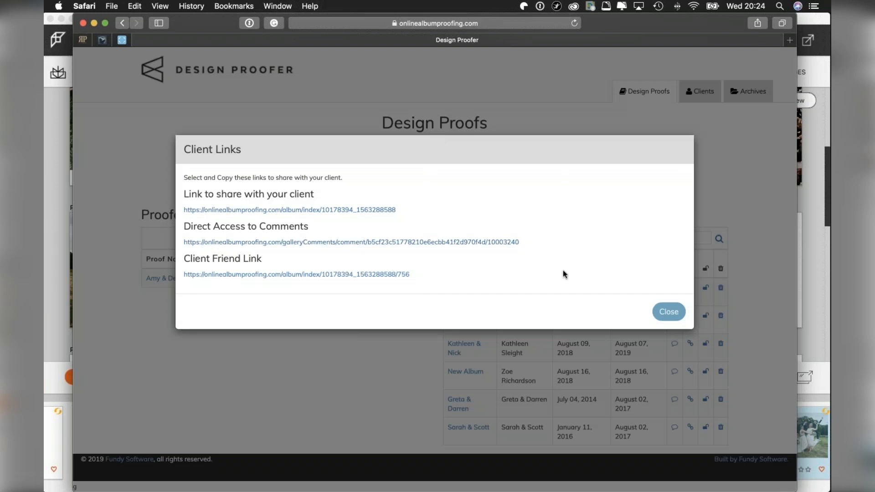
click(669, 311)
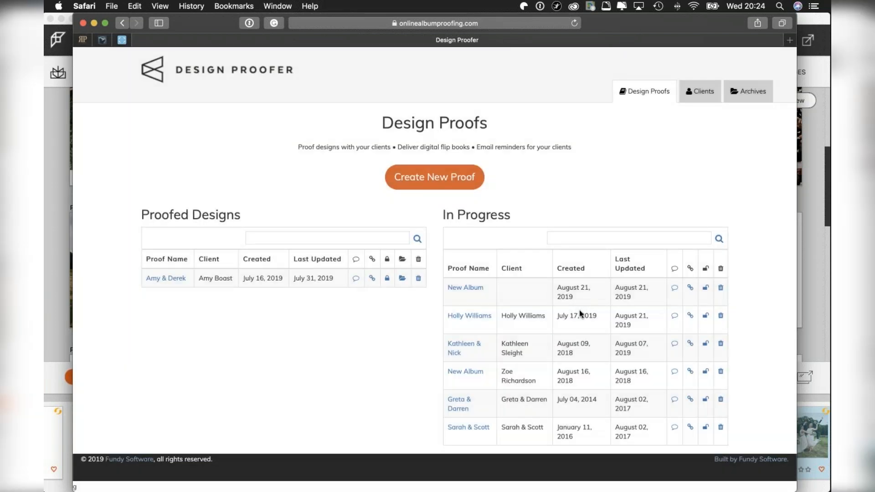
Open the client share link of the in-progress proof created July 17, 2019, and accept the album agreement to request changes.
click(690, 317)
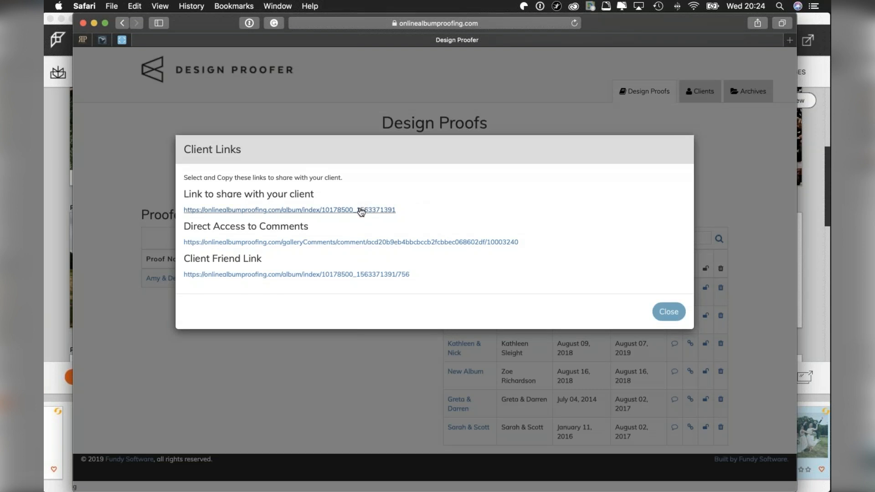
click(361, 211)
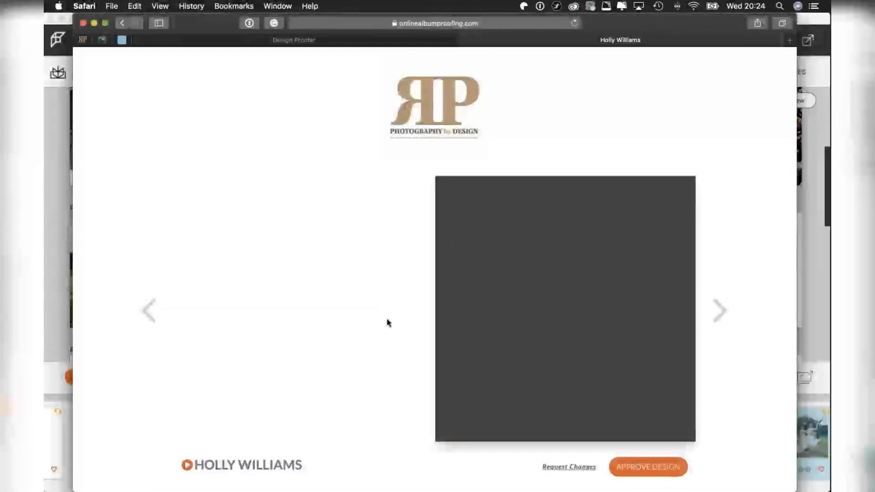
click(558, 468)
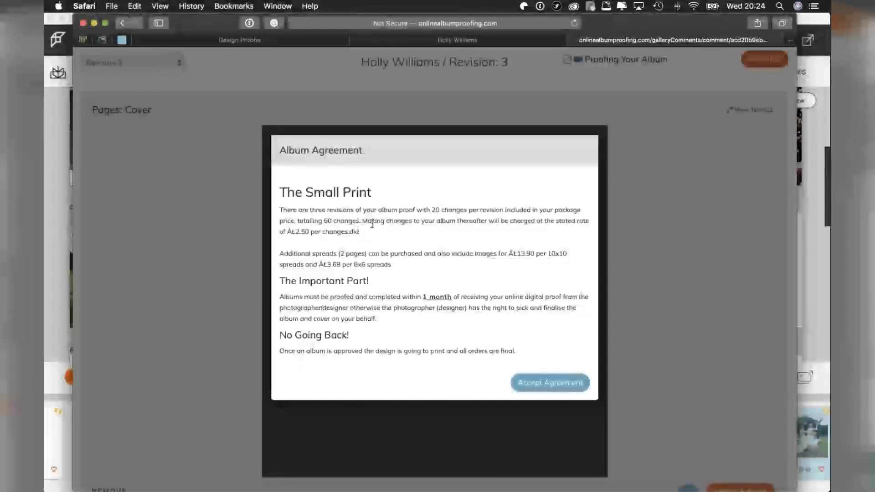
click(531, 381)
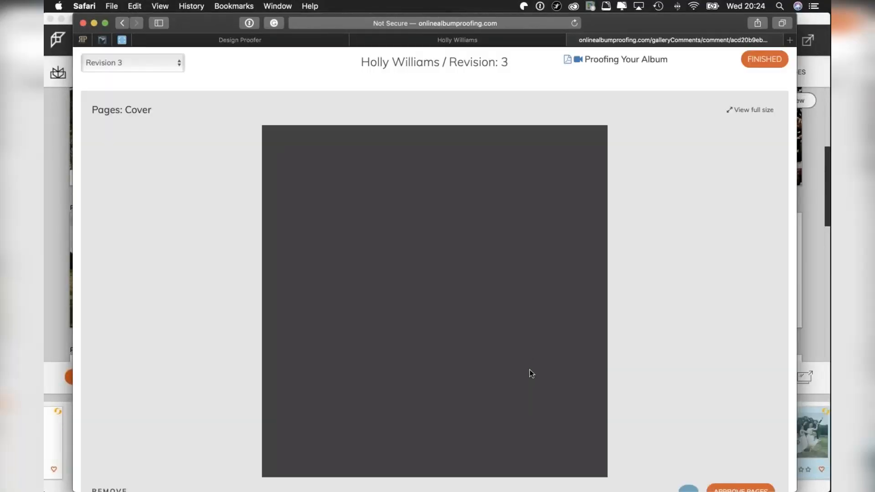
Examine the Revision 3 proof from the cover to pages 013-014, including the remove, comment and approve options for each spread.
scroll(531, 373, down, 5)
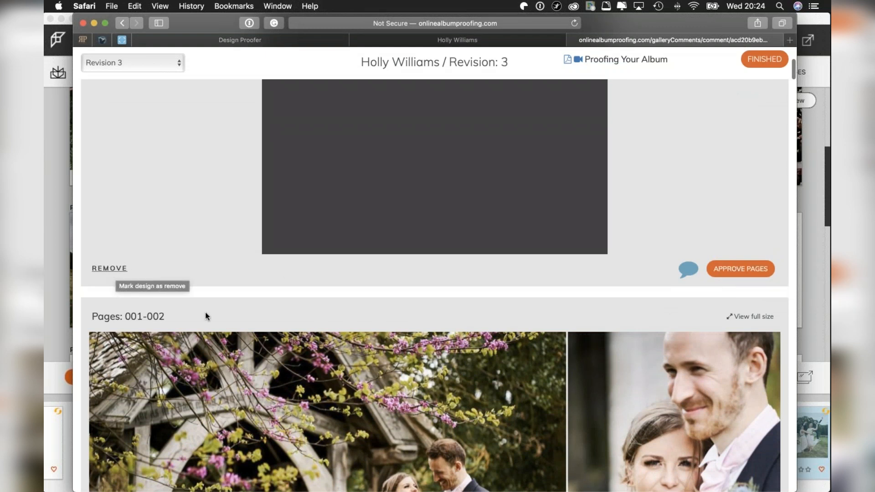
scroll(205, 313, down, 5)
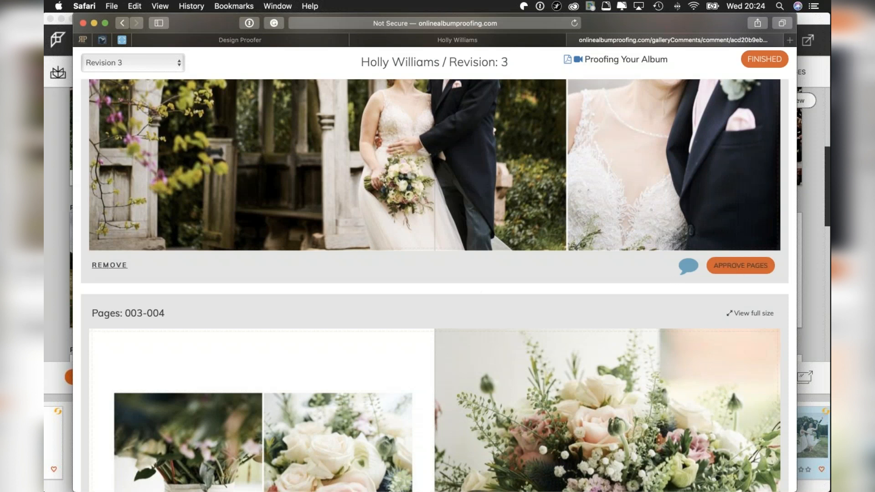
scroll(728, 309, down, 13)
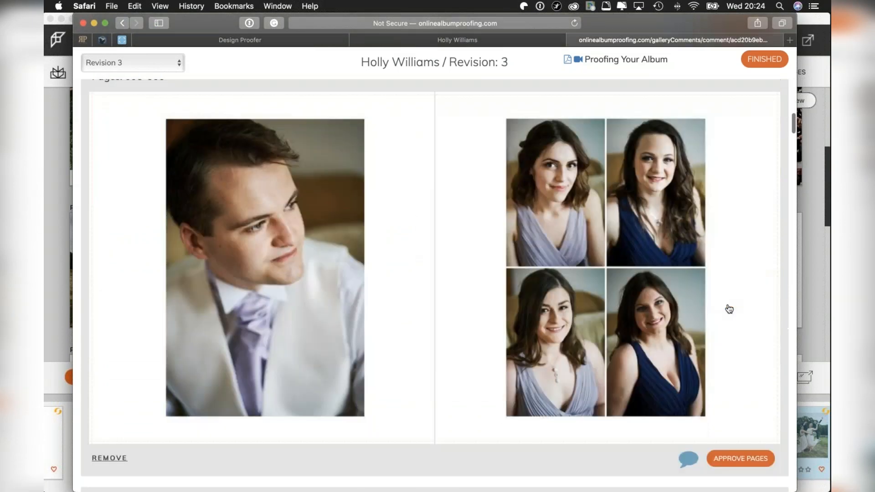
scroll(729, 309, down, 18)
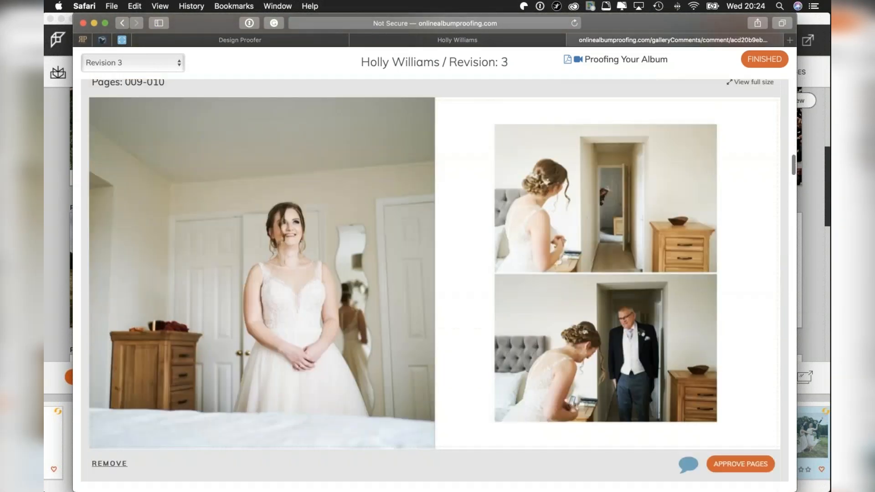
scroll(713, 172, down, 20)
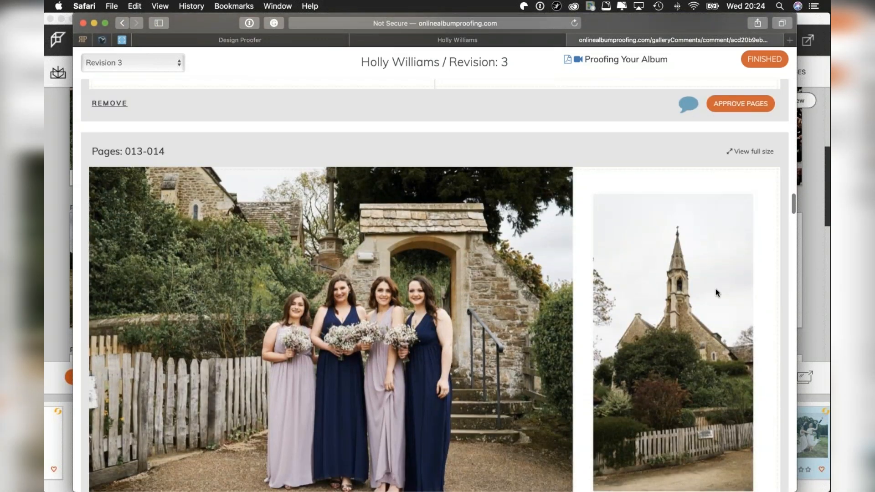
Examine the Revision 3 proof's spreads from pages 013-014 through 017-018.
scroll(716, 289, down, 3)
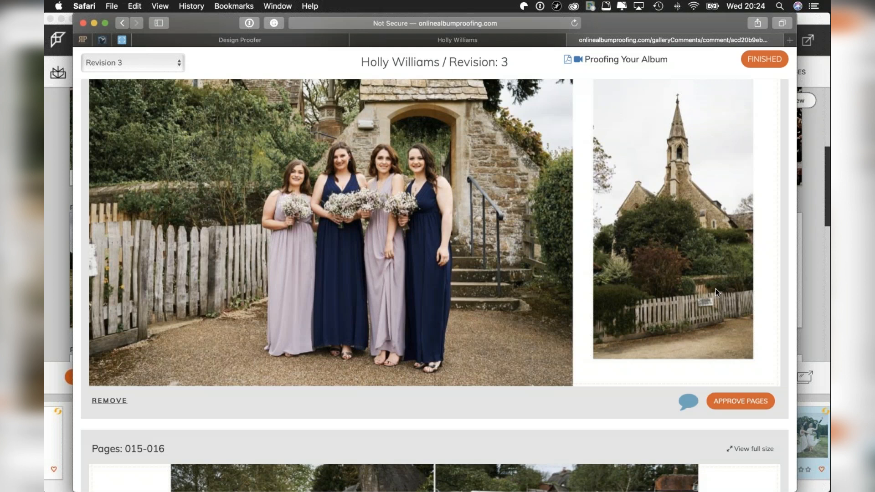
scroll(701, 299, down, 10)
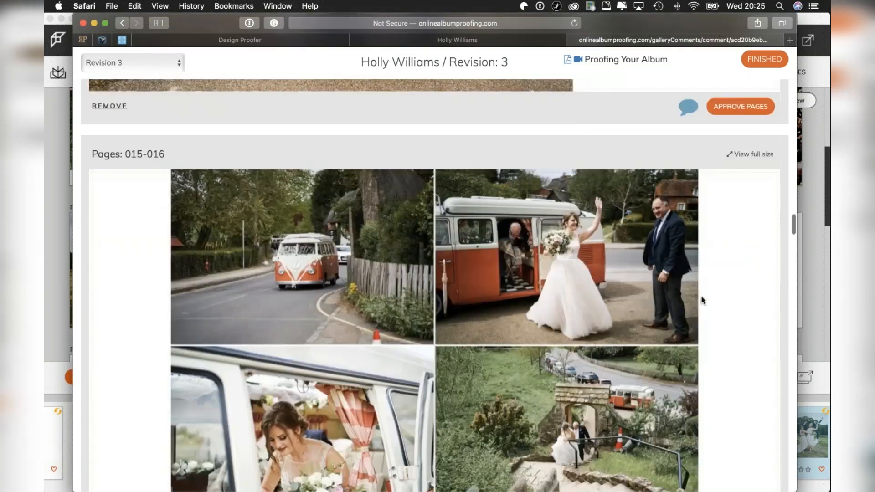
scroll(701, 299, up, 4)
scroll(701, 296, up, 5)
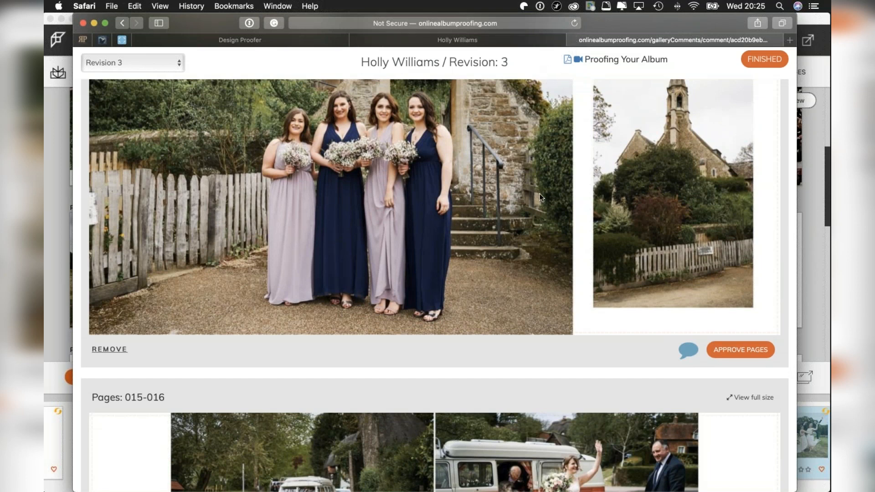
scroll(541, 335, down, 12)
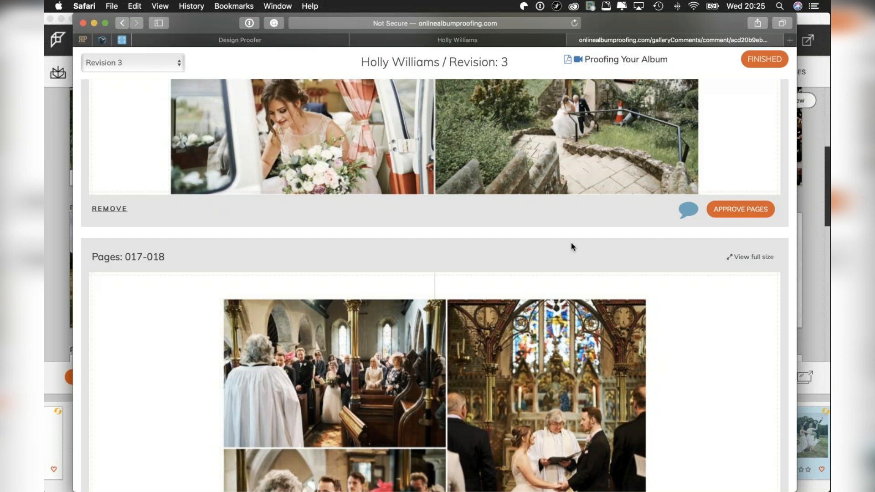
Close the client proof pages and the Client Links dialog, and return to the sample wedding album in Fundy Designer.
click(573, 40)
click(464, 41)
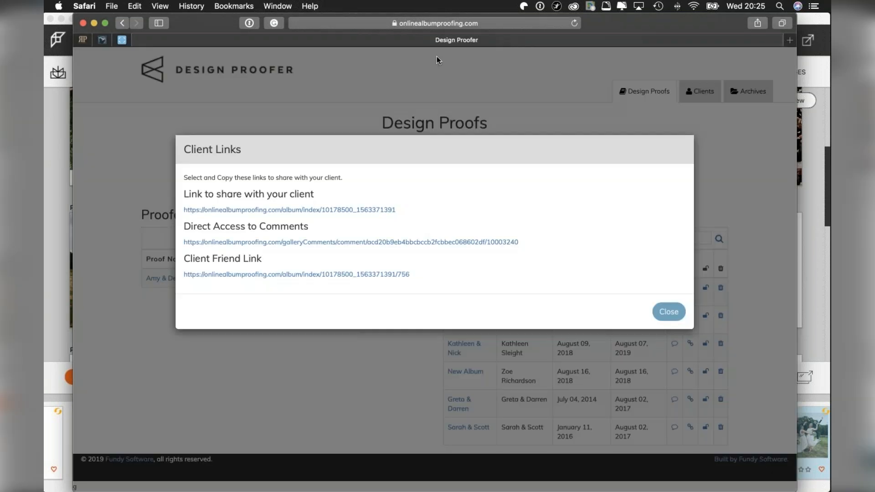
click(670, 310)
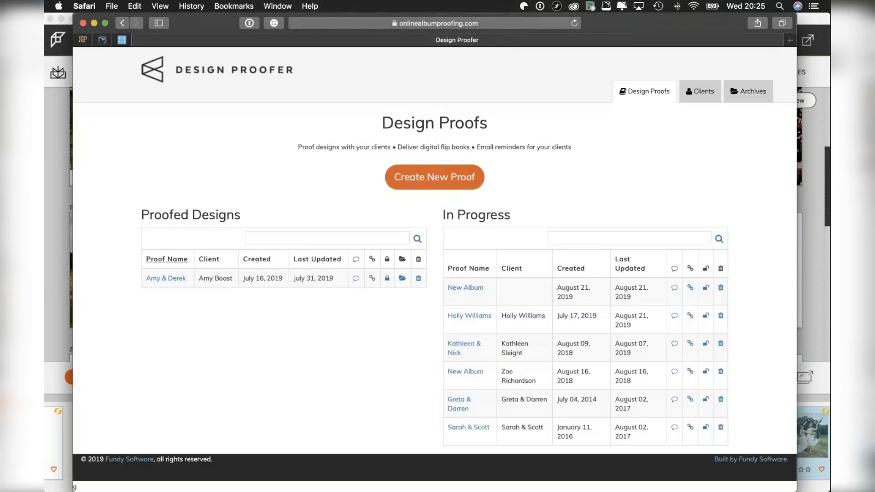
click(49, 247)
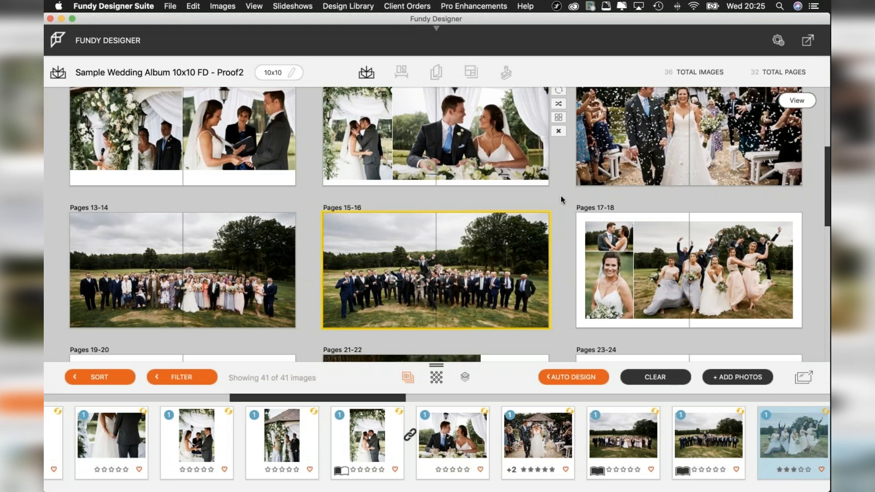
Switch to Stickies to view the note explaining the flag, star rating and colour label meanings.
scroll(564, 167, down, 2)
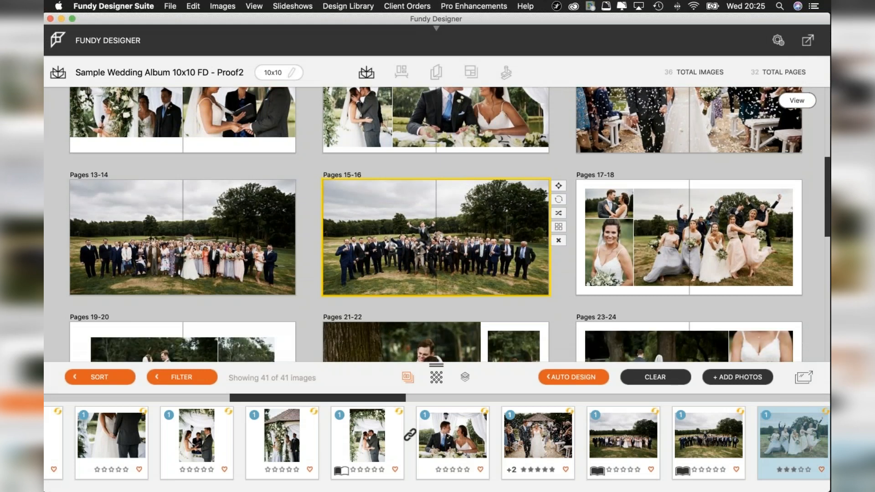
scroll(565, 167, up, 2)
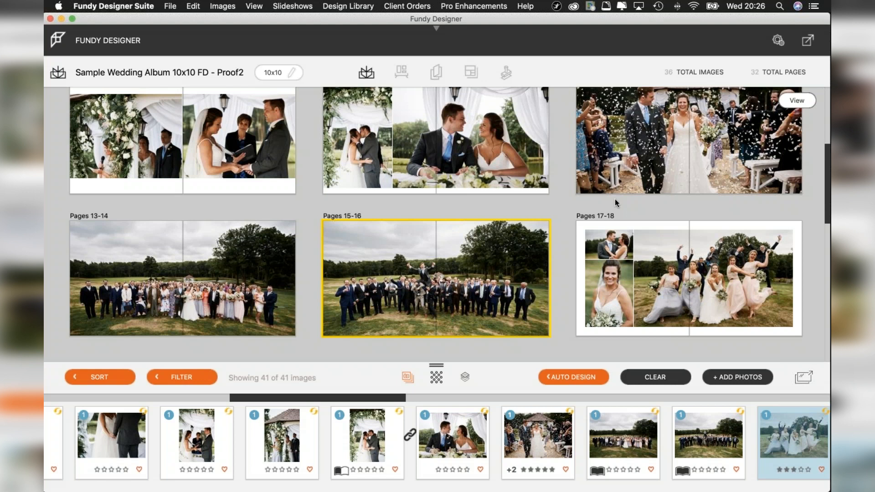
mouse_move(449, 117)
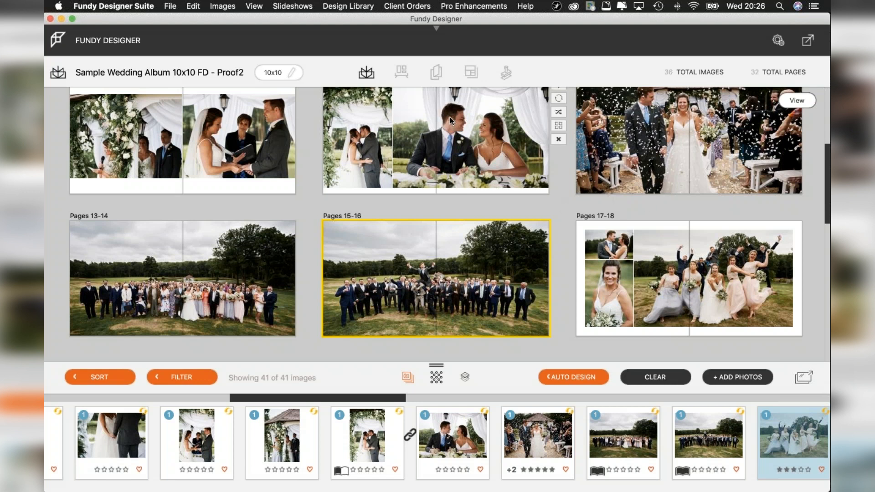
click(55, 332)
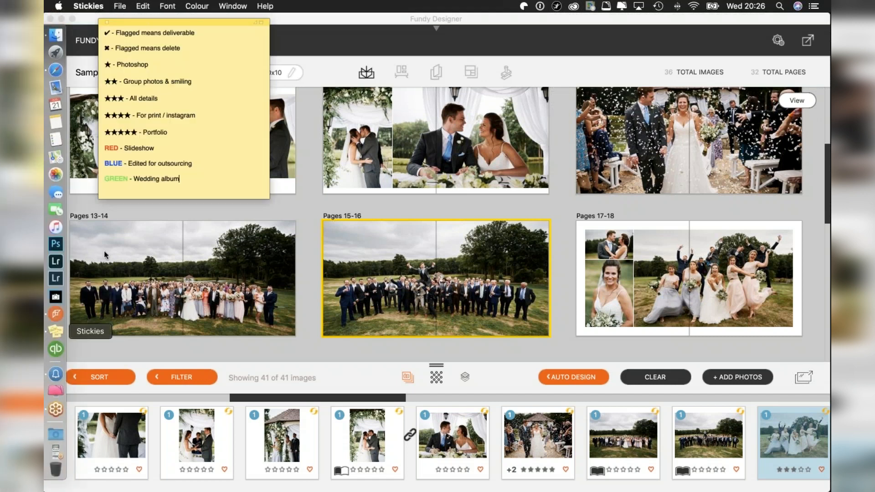